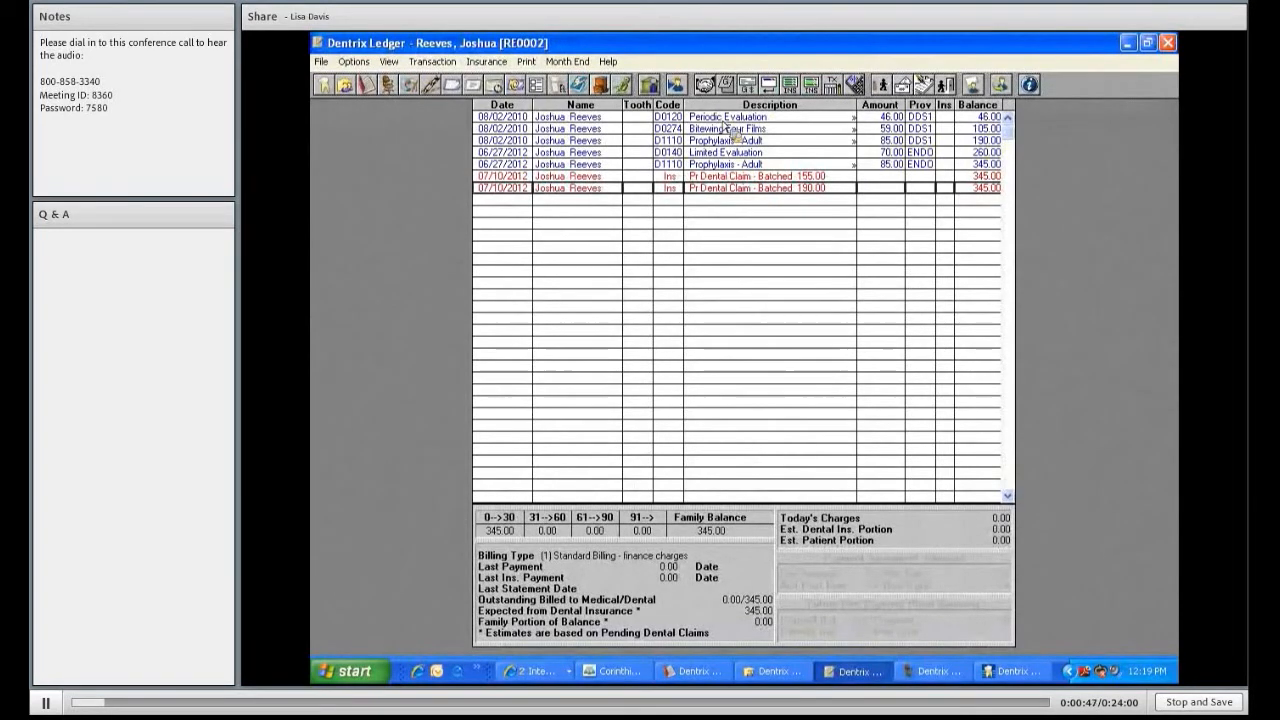
Review the evaluation entries in the patient's ledger, including their amount, provider and balance
left_click(724, 121)
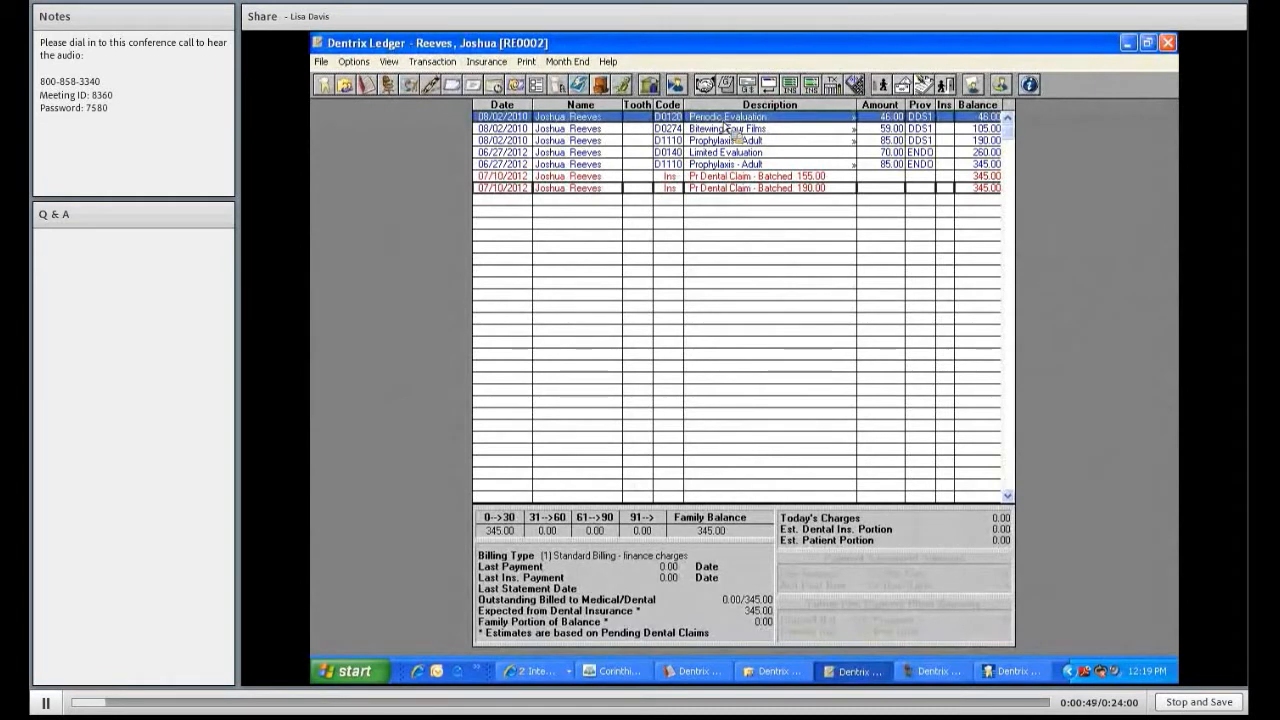
left_click(890, 154)
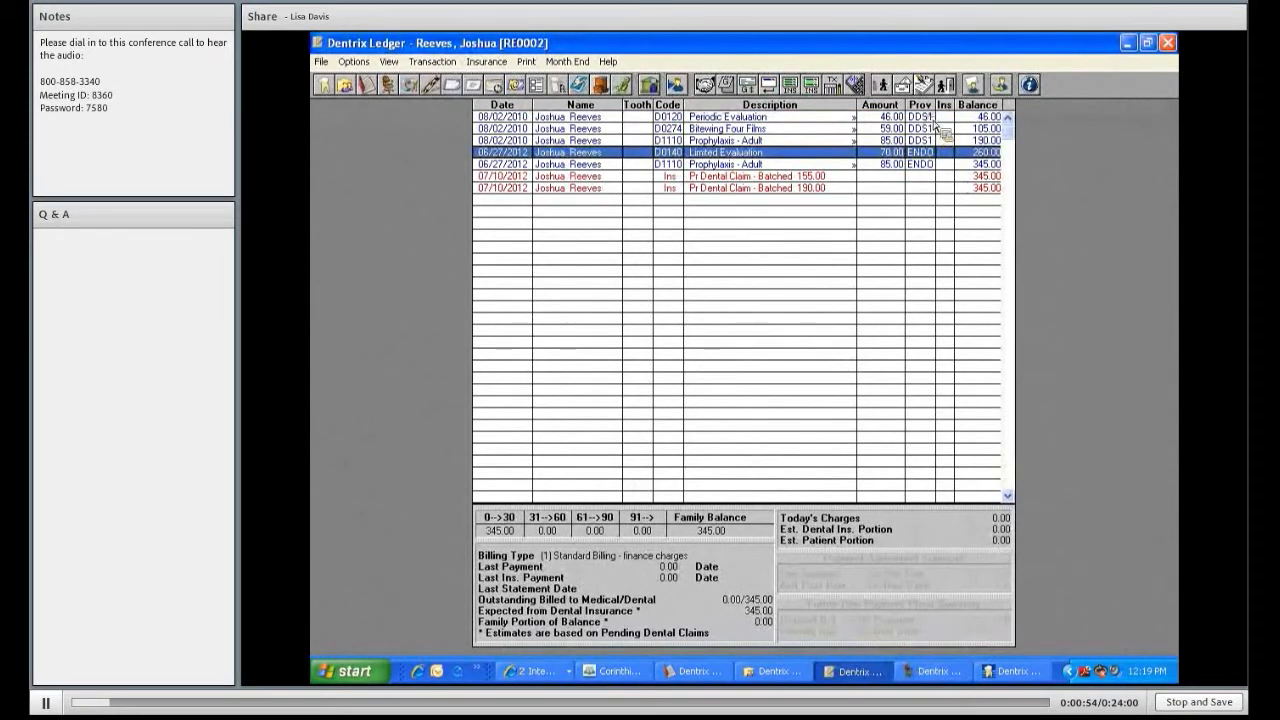
left_click(928, 151)
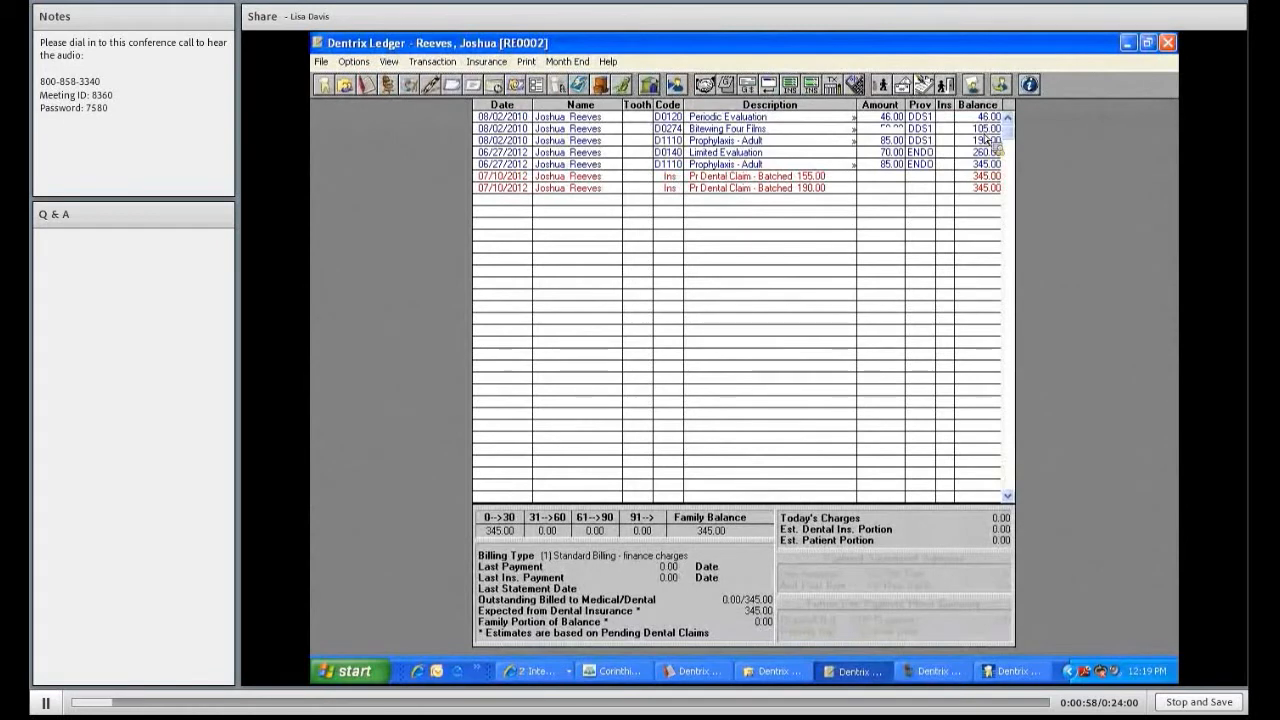
left_click(986, 153)
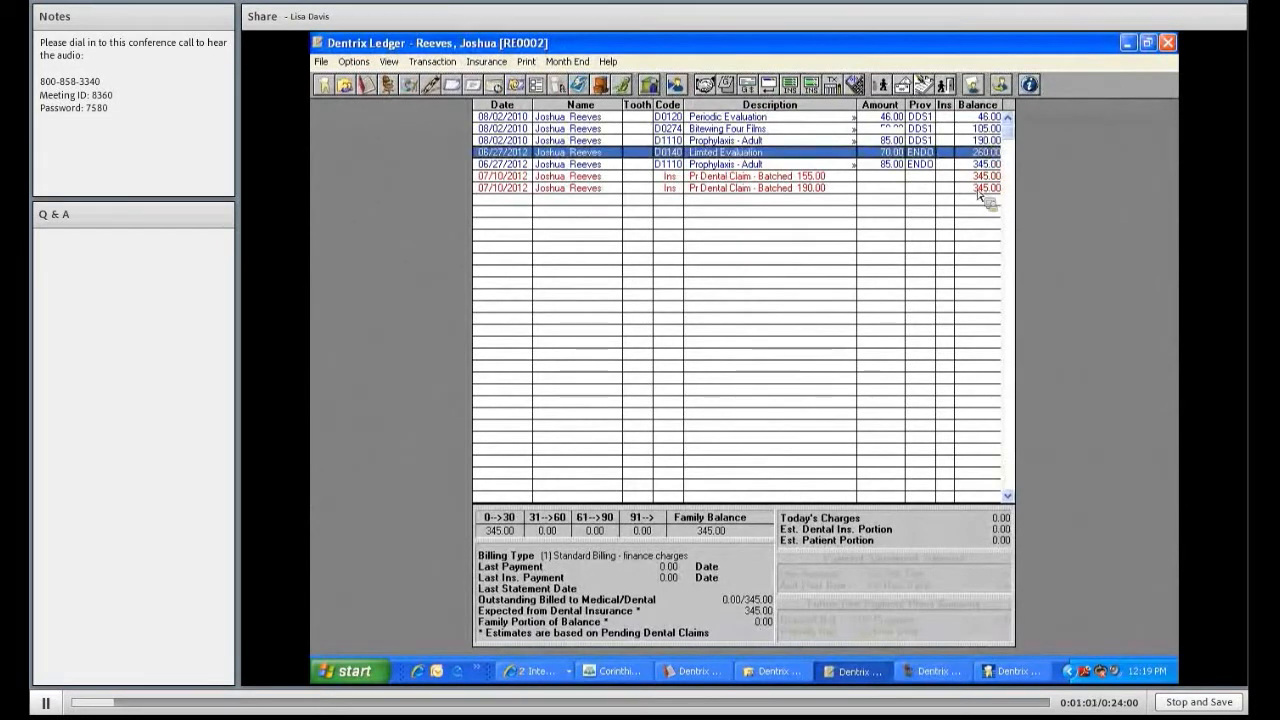
Open the ledger of the first patient in the recent patient selections
left_click(678, 88)
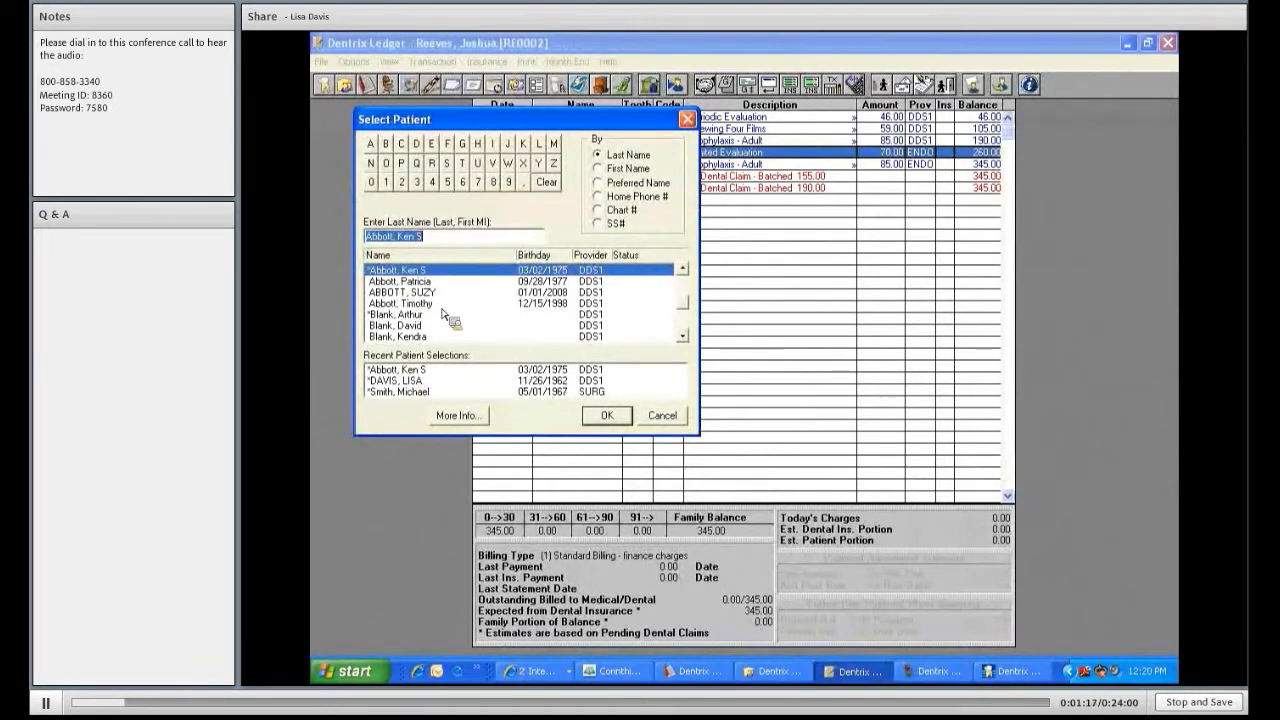
left_click(560, 370)
left_click(607, 416)
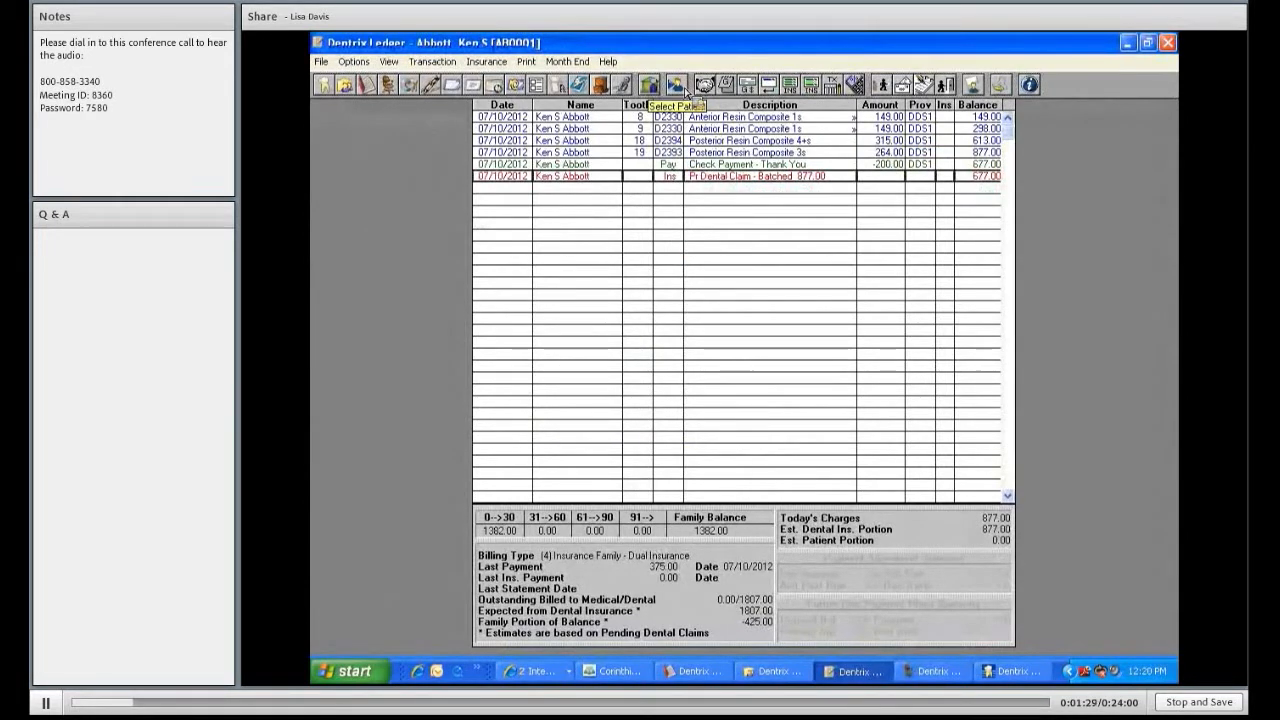
Switch the patient's ledger to the Ledger + History view
left_click(353, 66)
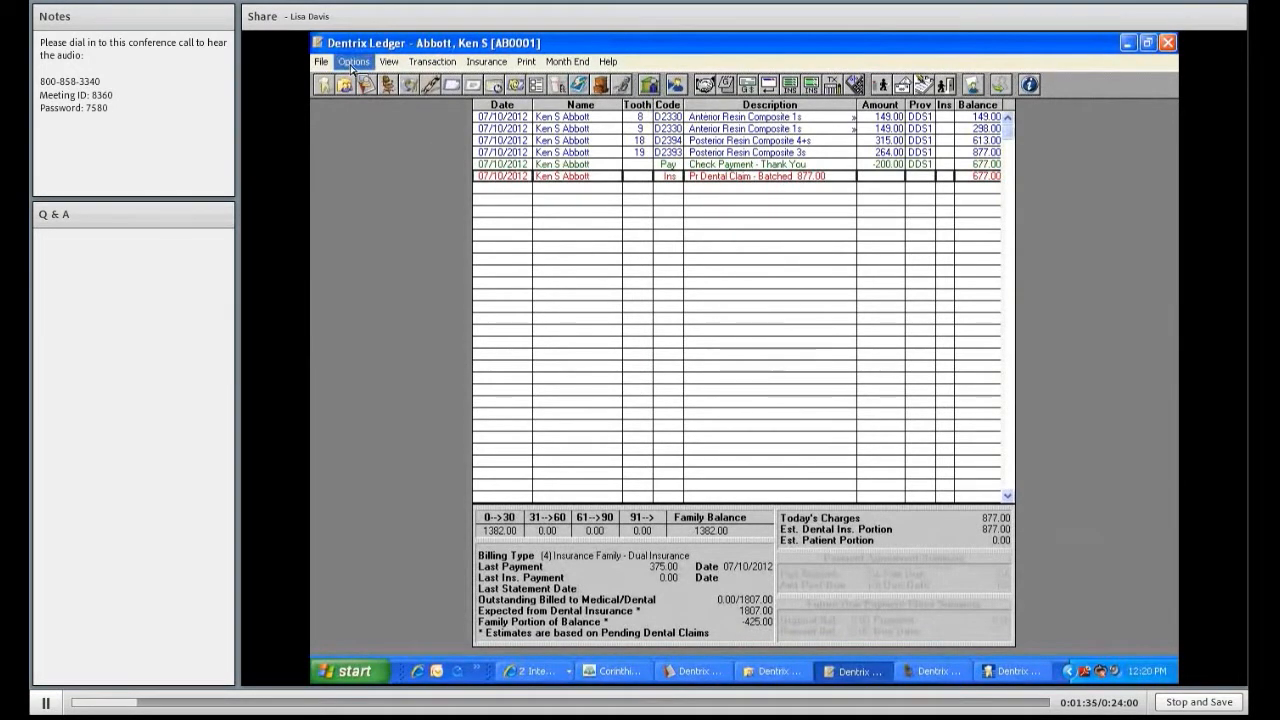
left_click(352, 64)
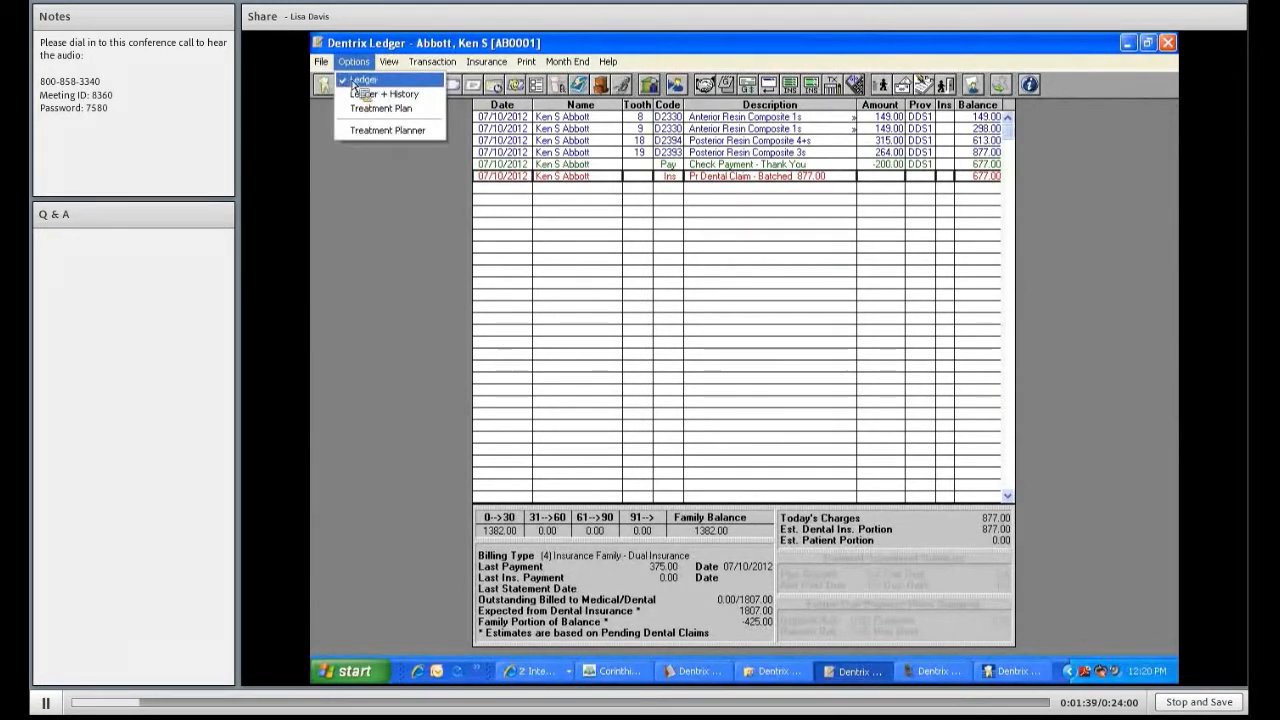
left_click(355, 94)
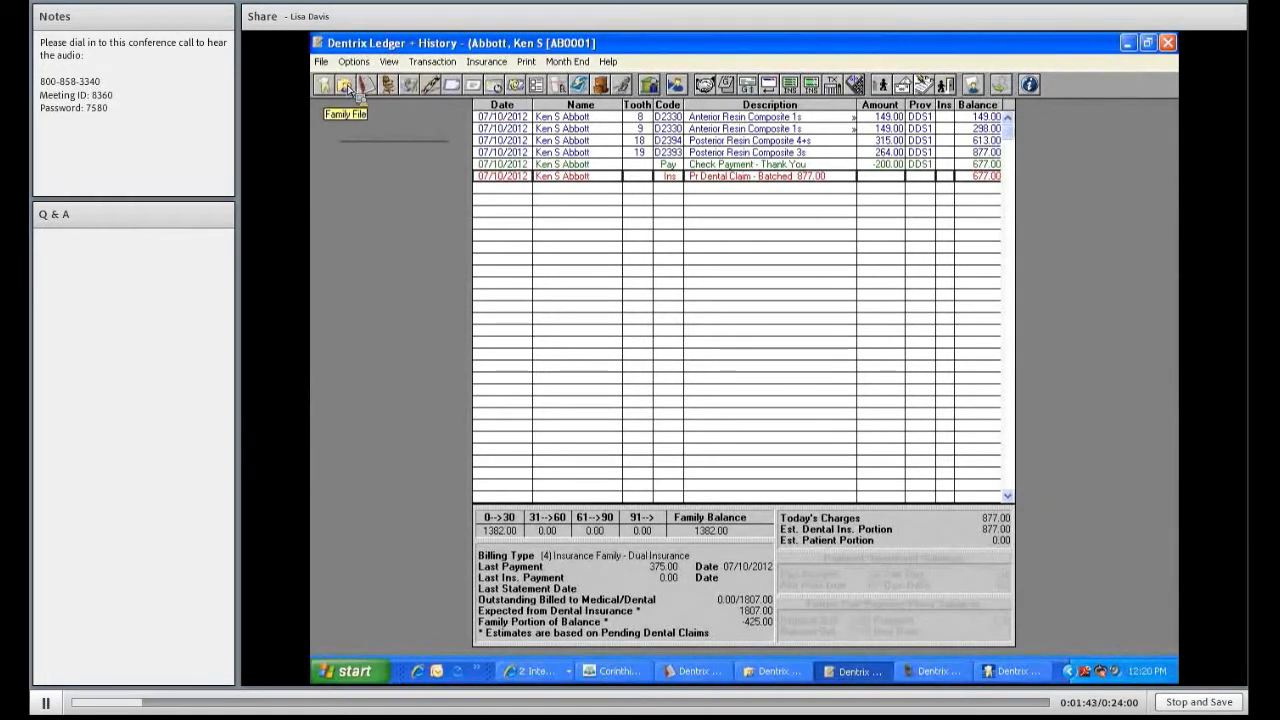
left_click(355, 62)
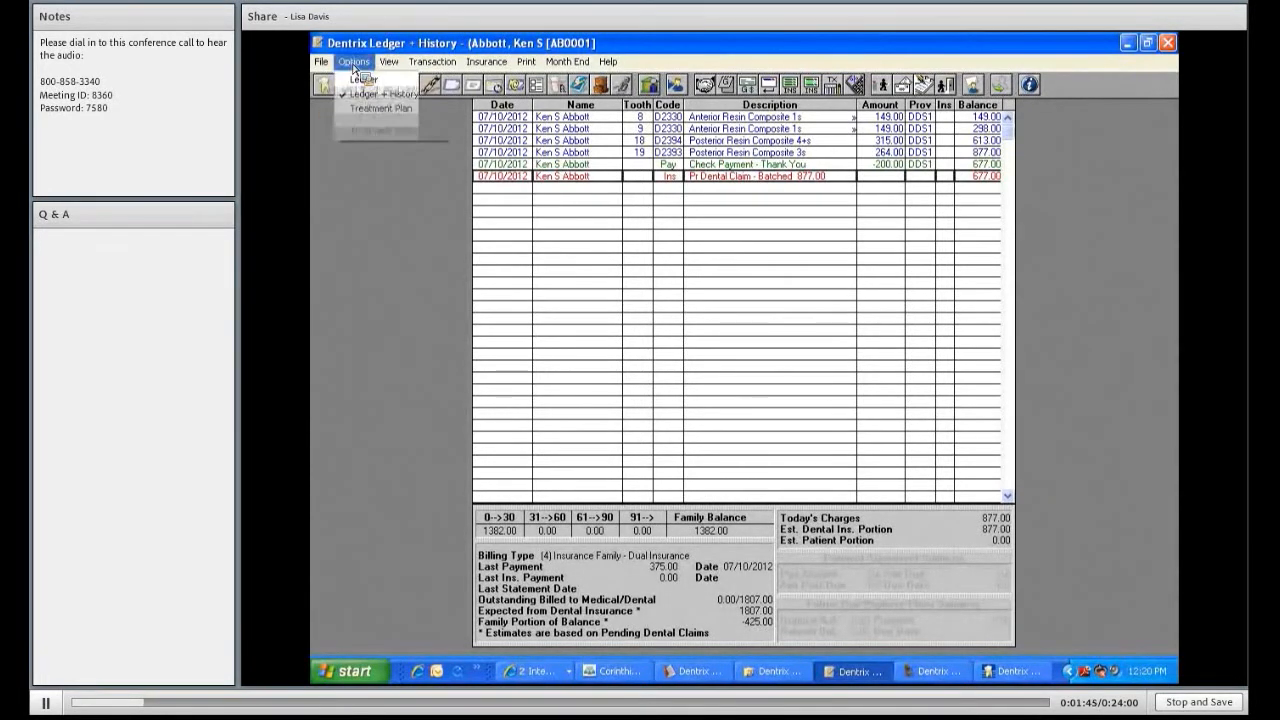
View the individual ledgers of the three non-guarantor family members one after another
left_click(392, 63)
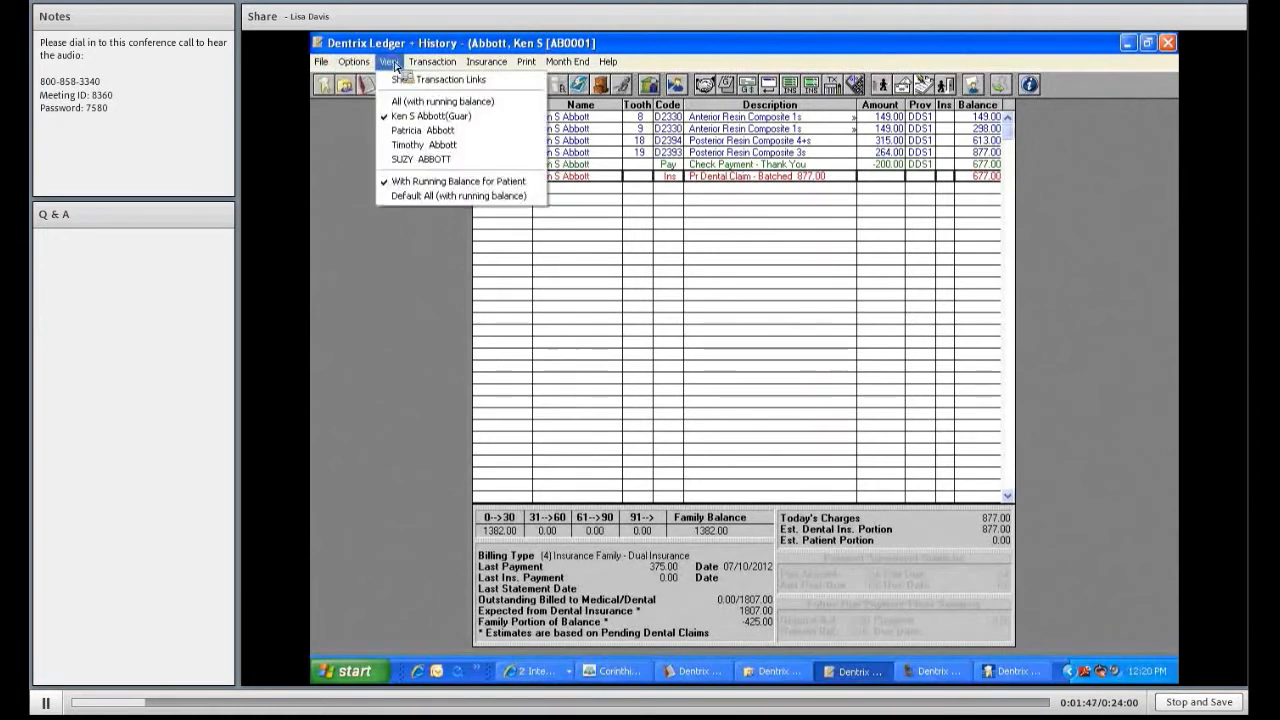
left_click(395, 131)
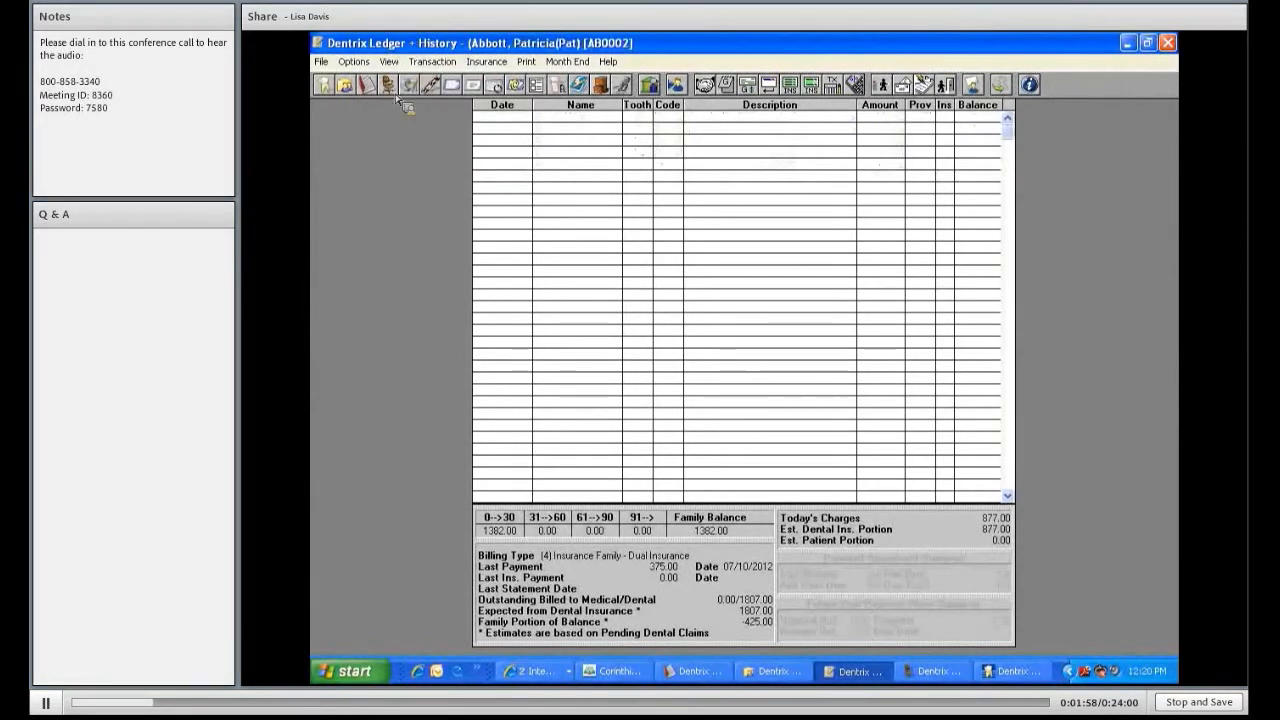
left_click(388, 61)
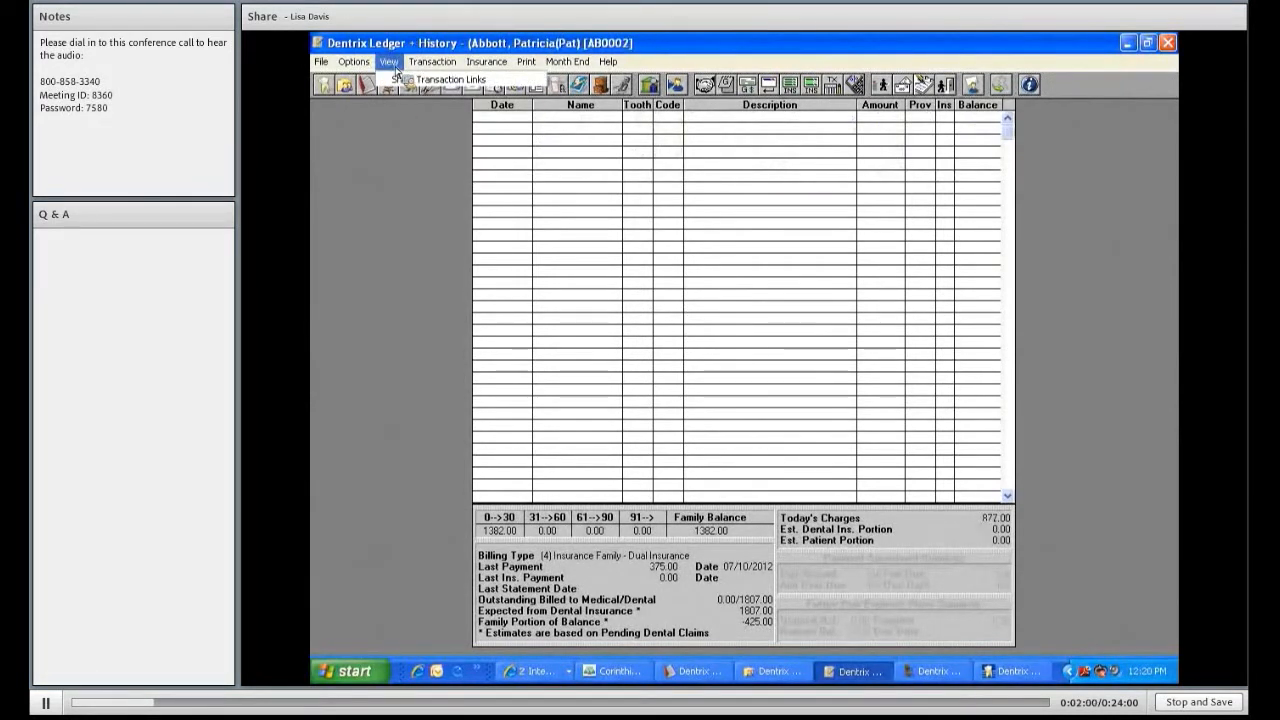
left_click(394, 146)
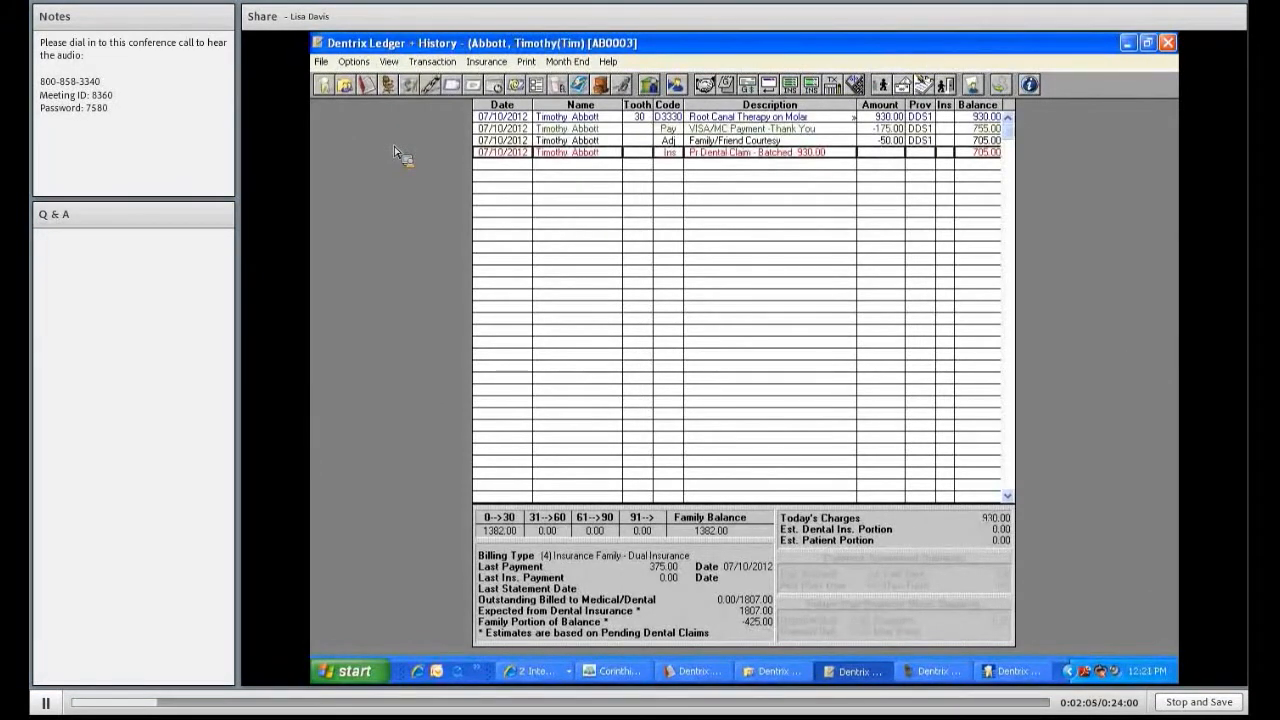
left_click(390, 62)
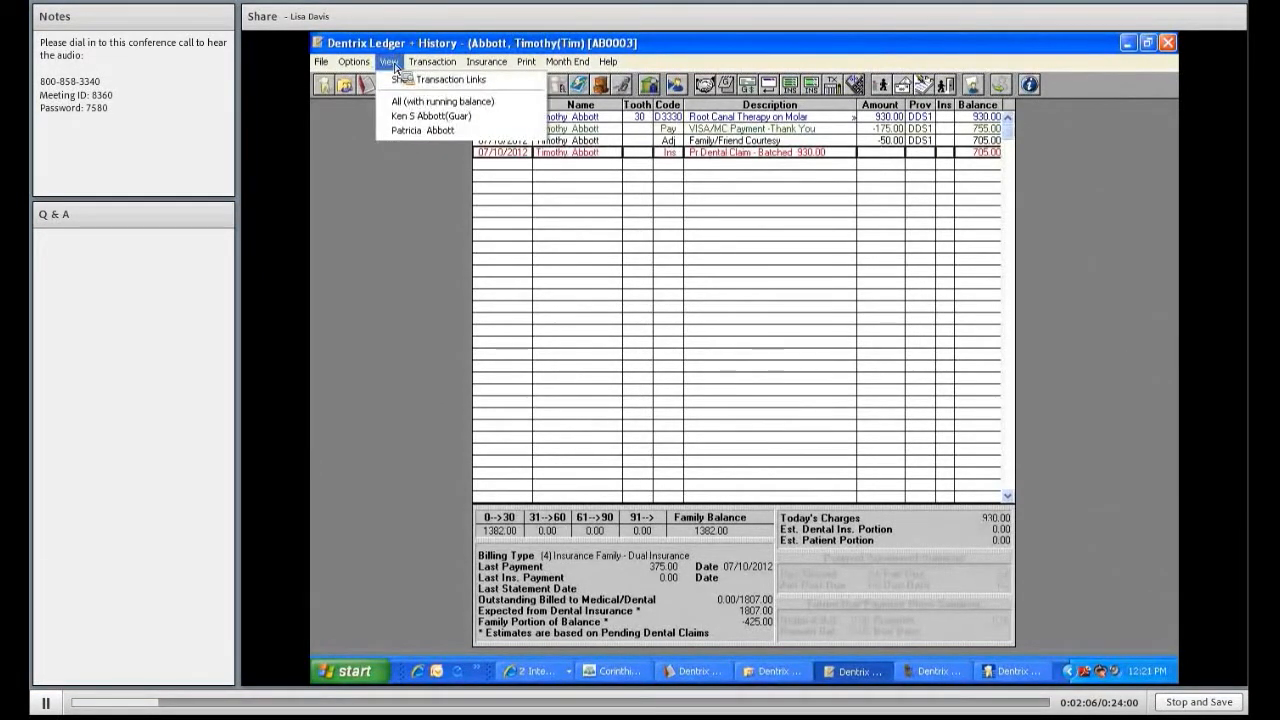
left_click(391, 158)
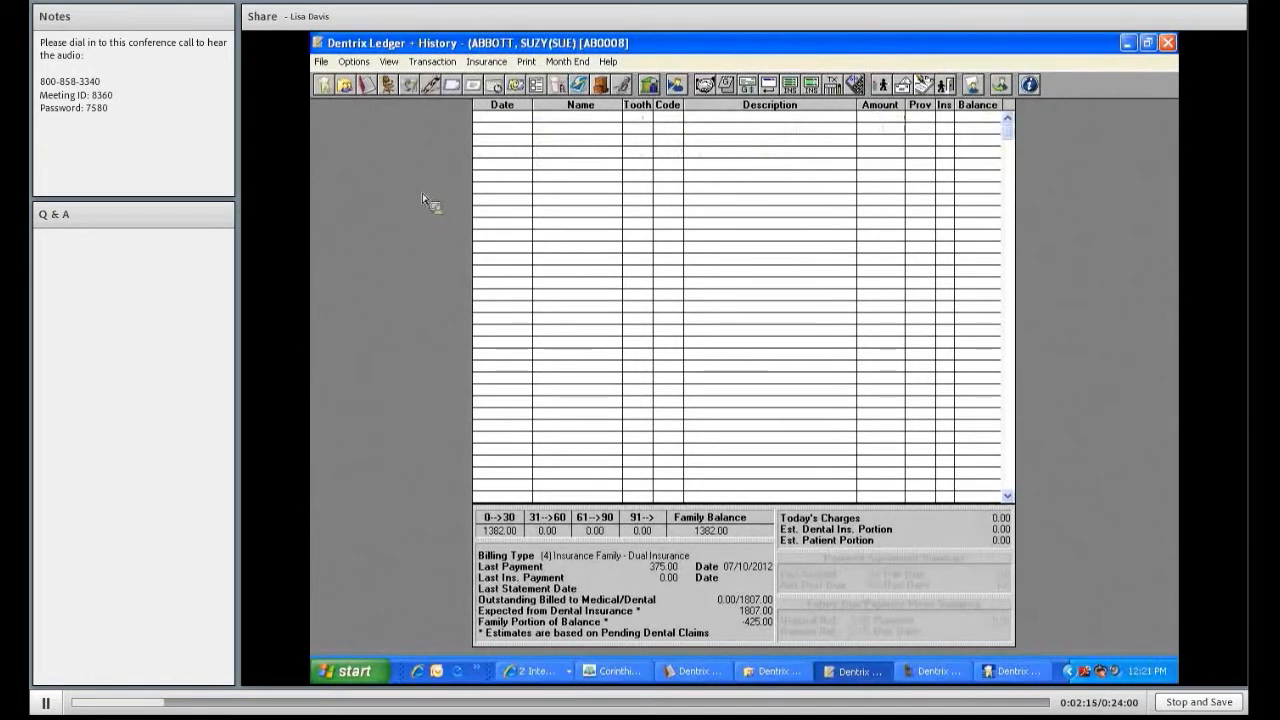
Show all family members' transactions with running balance and select the guarantor's batched dental claim of 877.00
left_click(390, 63)
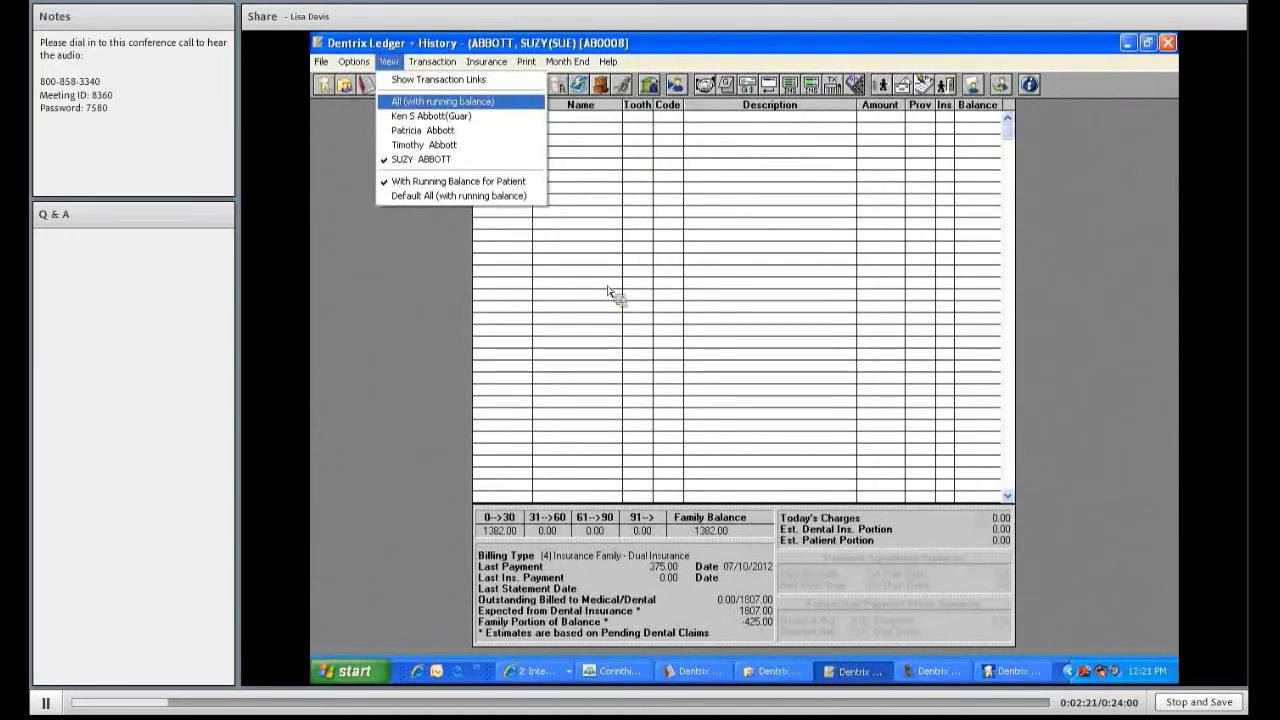
left_click(408, 102)
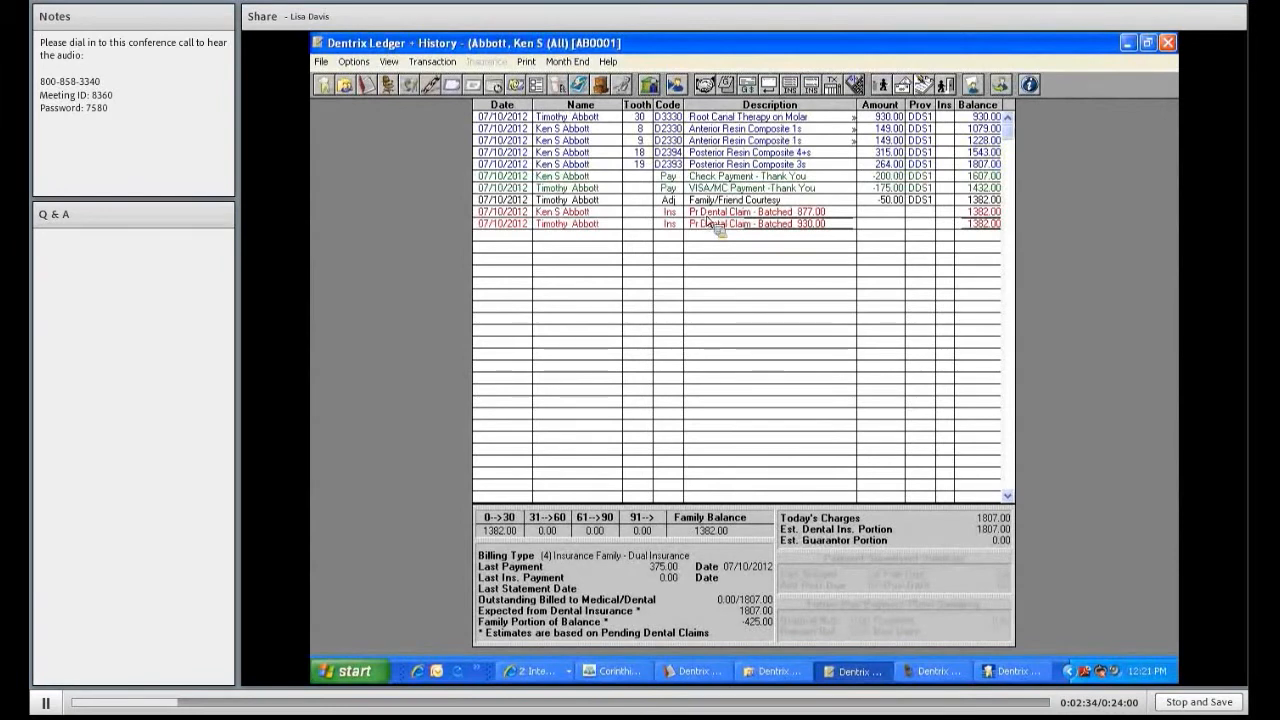
left_click(698, 211)
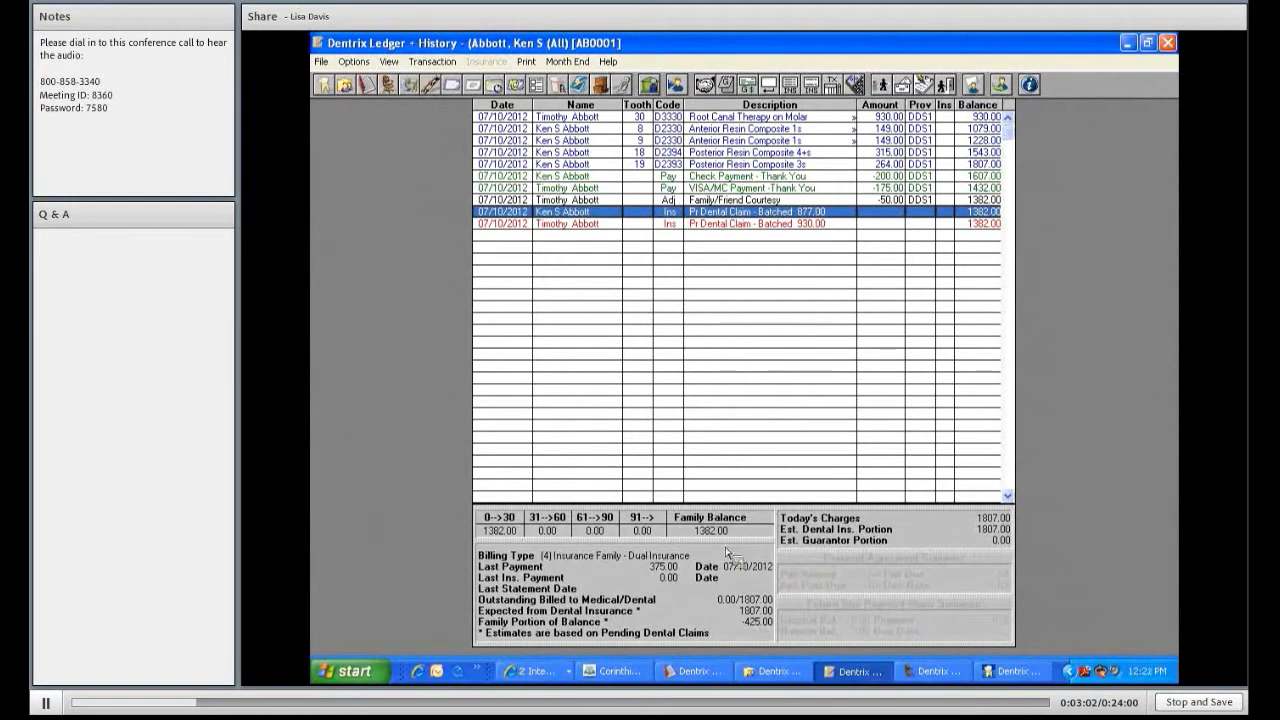
In the Appointment Book, review the 11:00am NP RECALL WITH PANO appointment in OP-2 and set all its procedures complete
left_click(711, 677)
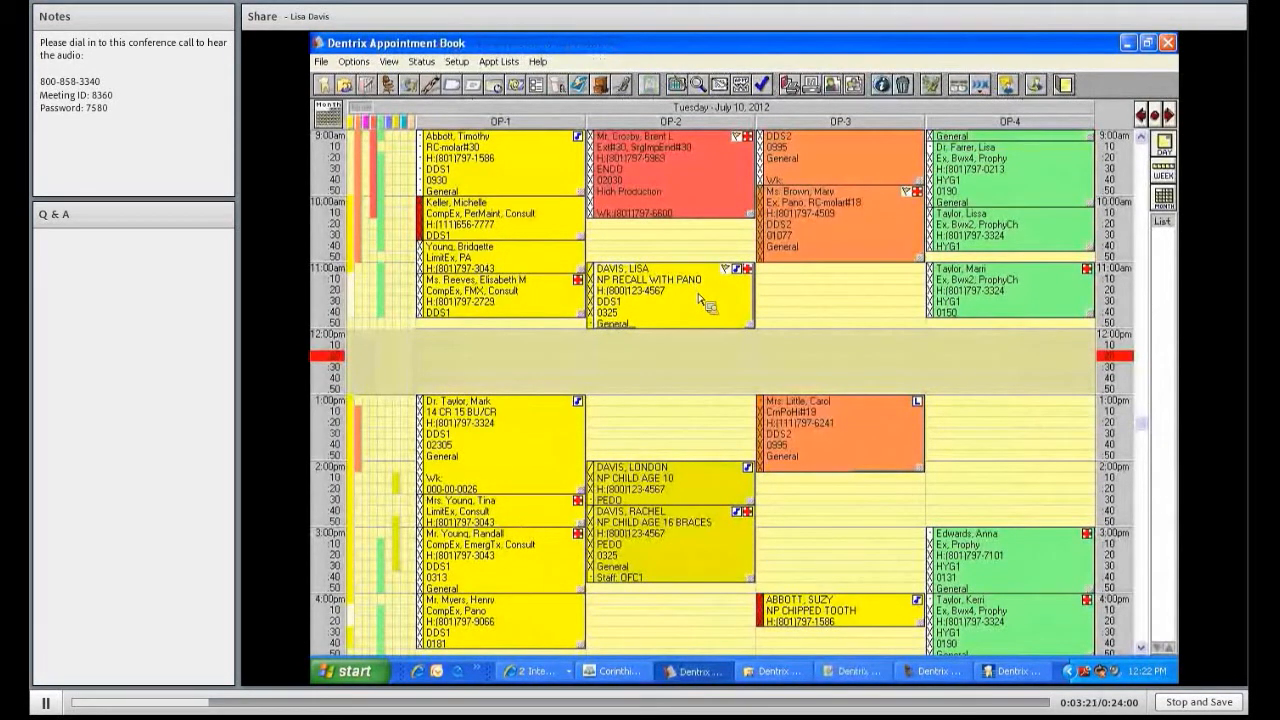
double_click(703, 303)
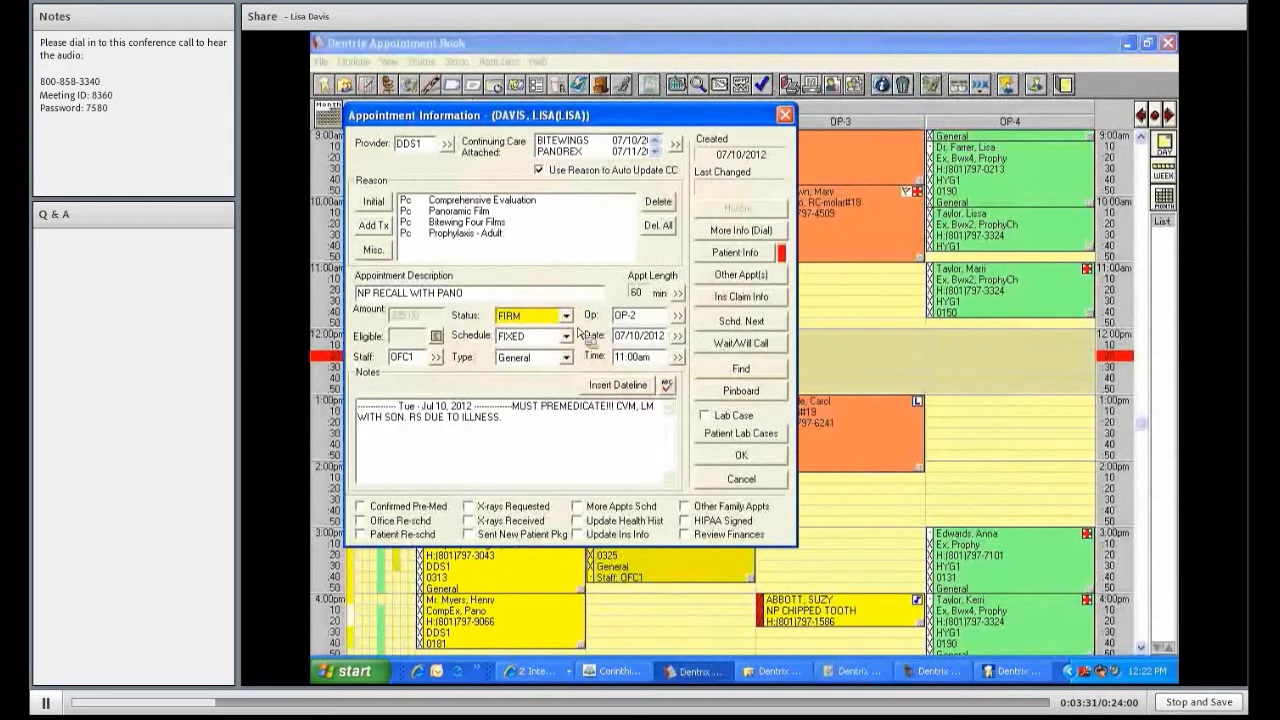
left_click(758, 483)
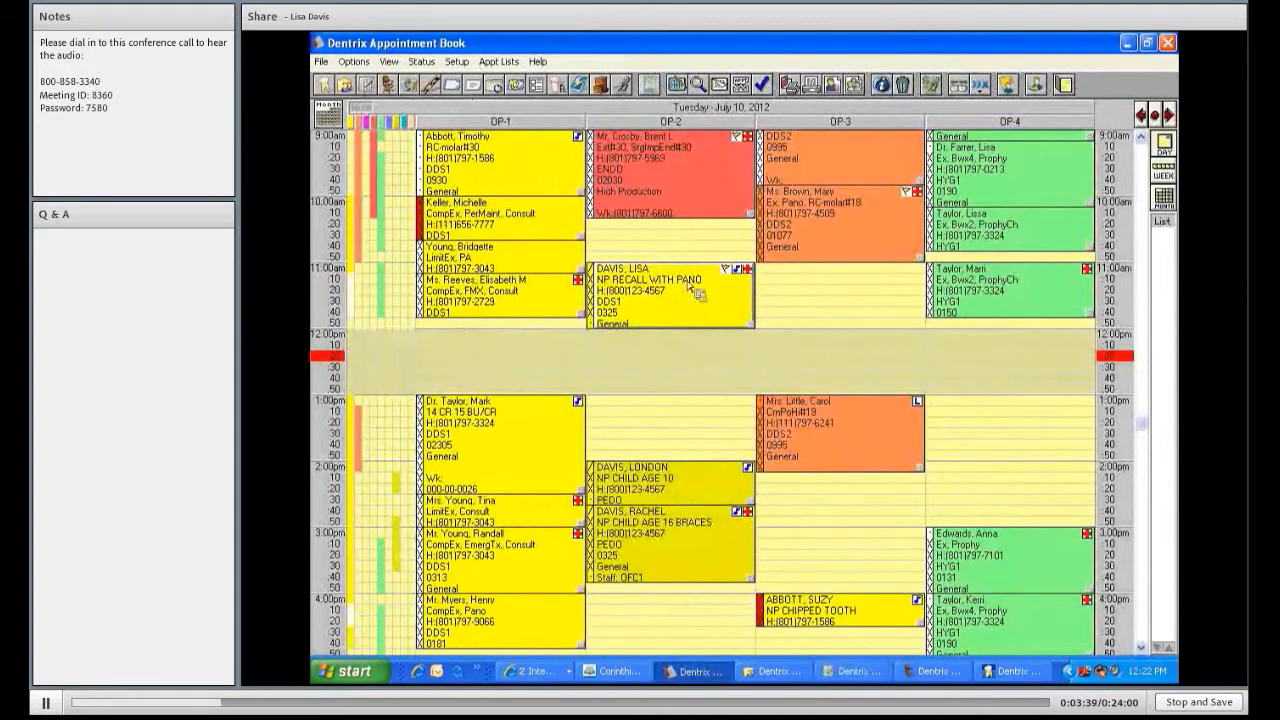
left_click(766, 88)
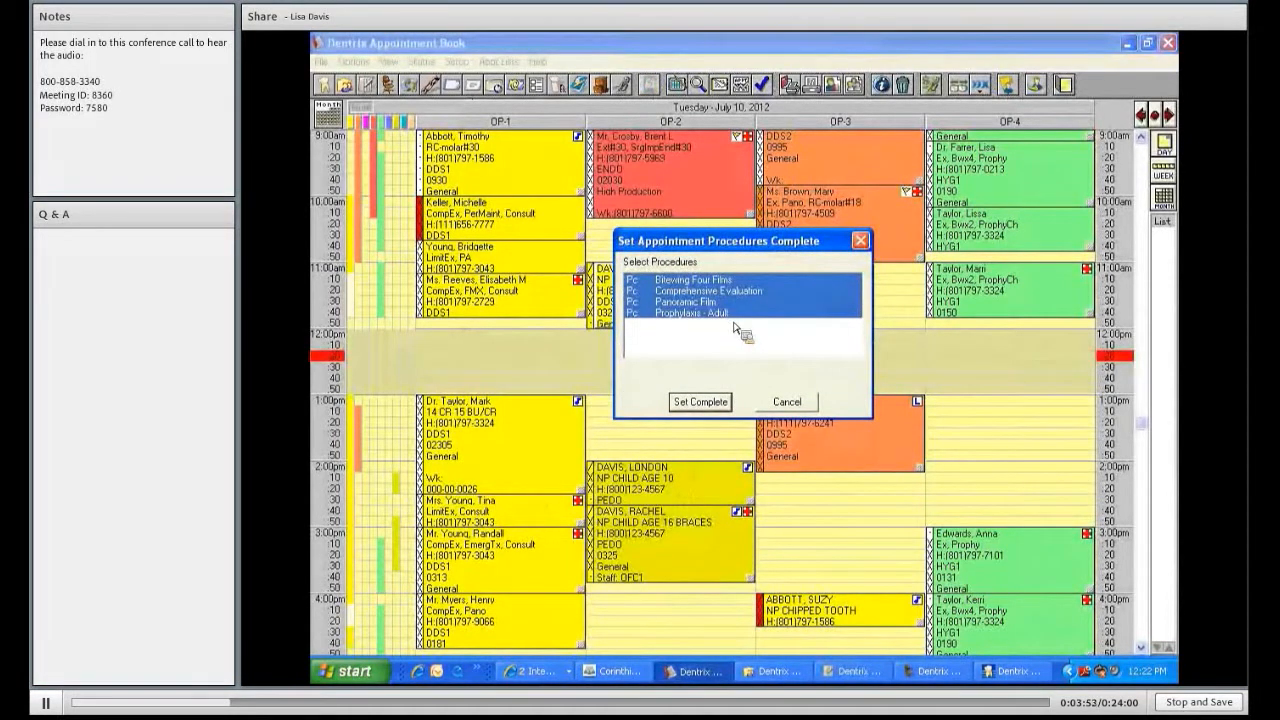
left_click(715, 406)
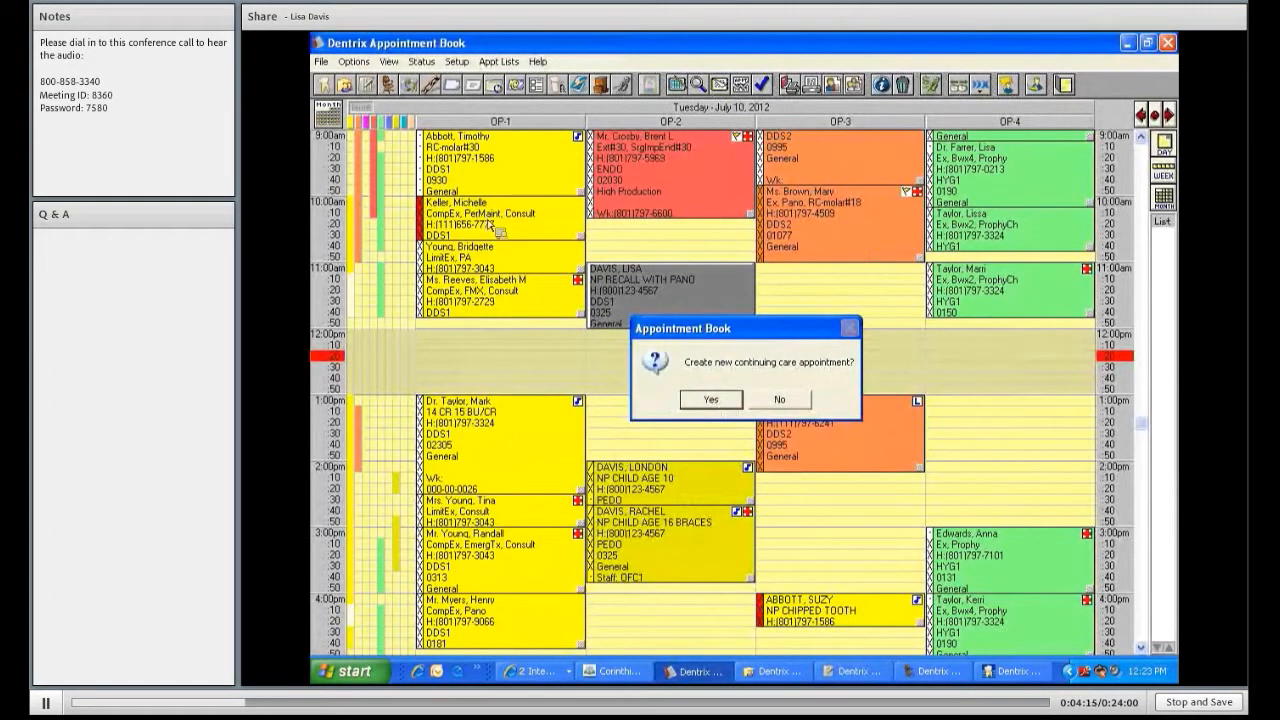
Create the new continuing care Prophy appointment for 01/11/2013 at 11:00am in OP-2, adding a datelined note that starts with "MADE IN J"
key("Return")
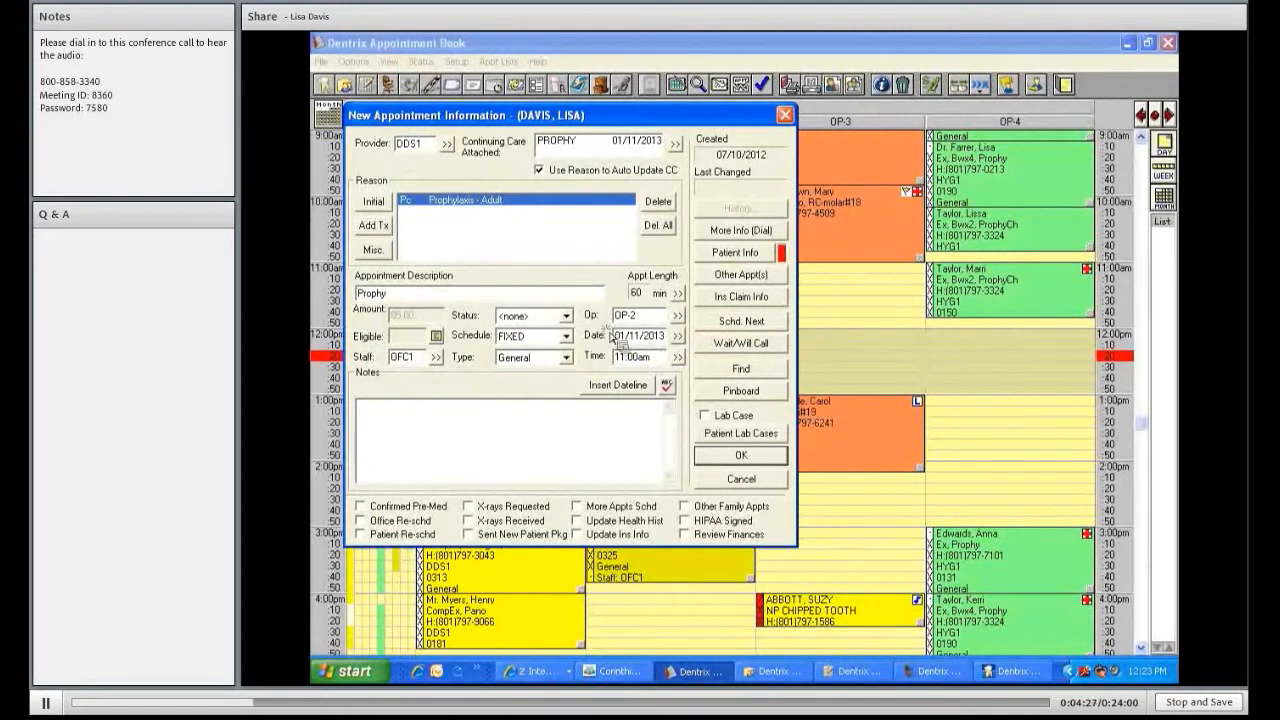
double_click(651, 336)
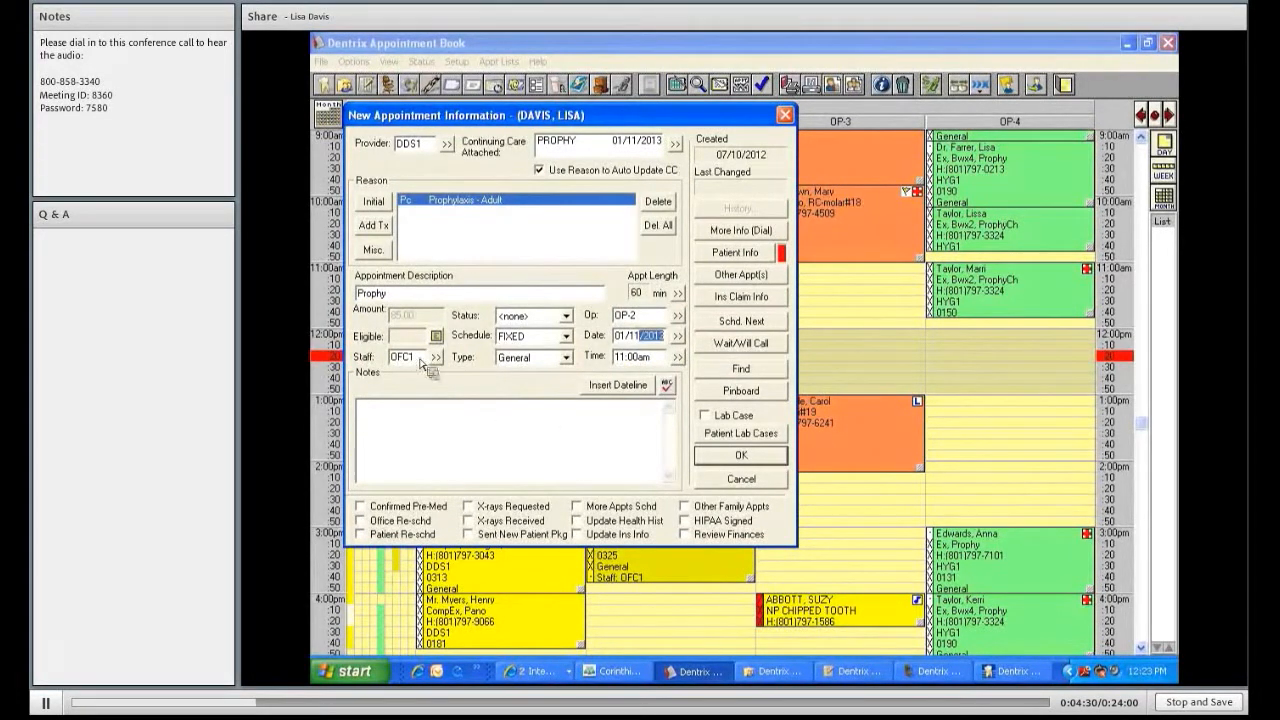
left_click(467, 416)
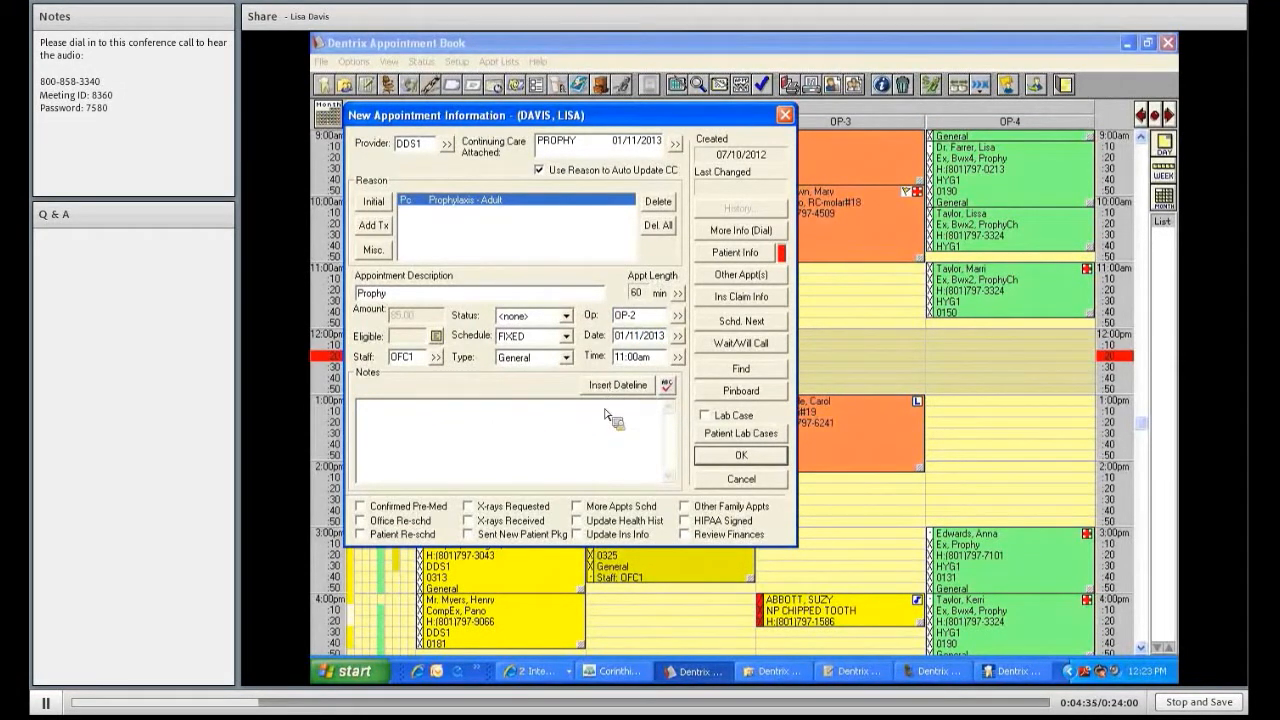
left_click(617, 386)
type("MADE ")
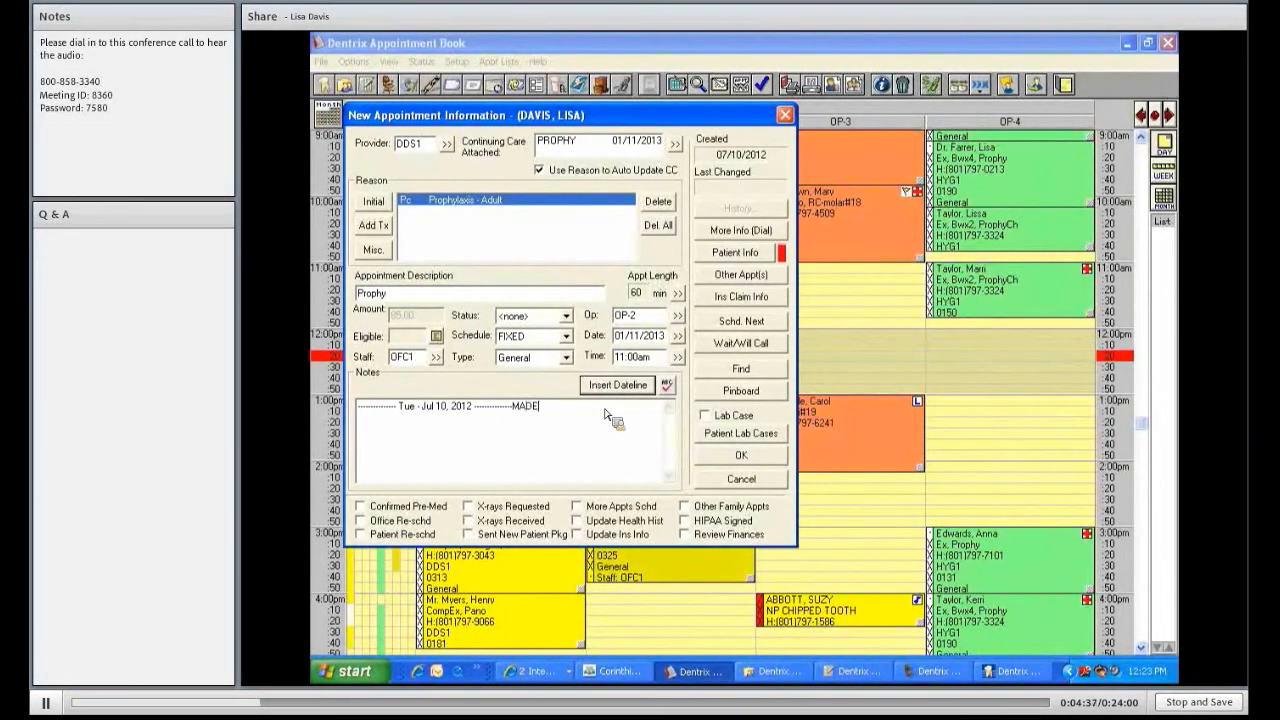
type("IN J")
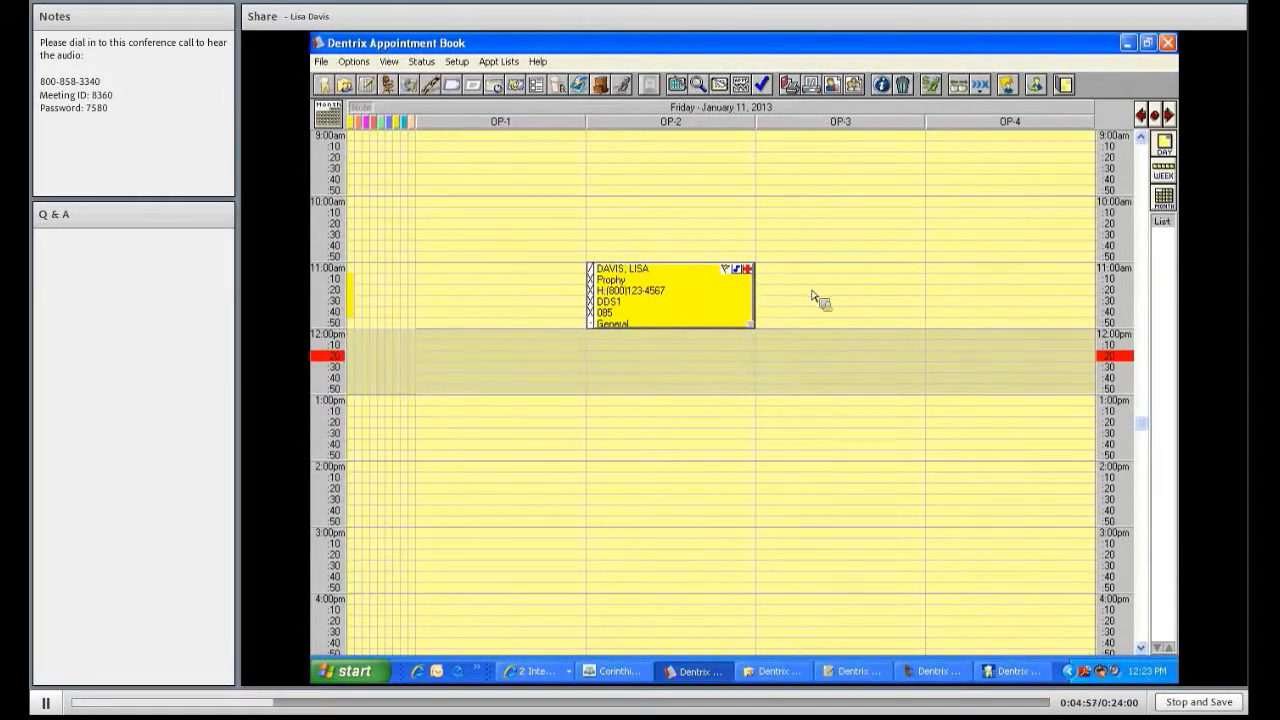
Move the new Prophy appointment on January 11, 2013 to 8:00am in OP-2
scroll(830, 314, "up", 2)
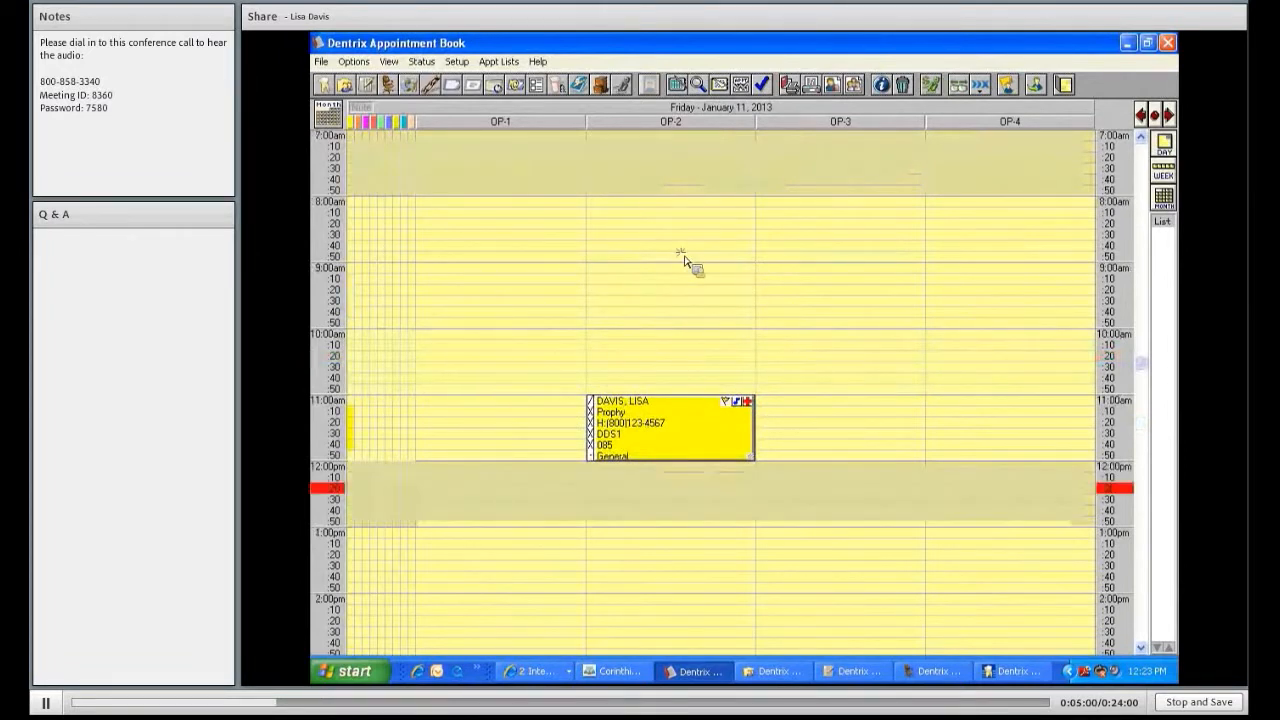
left_click(686, 226)
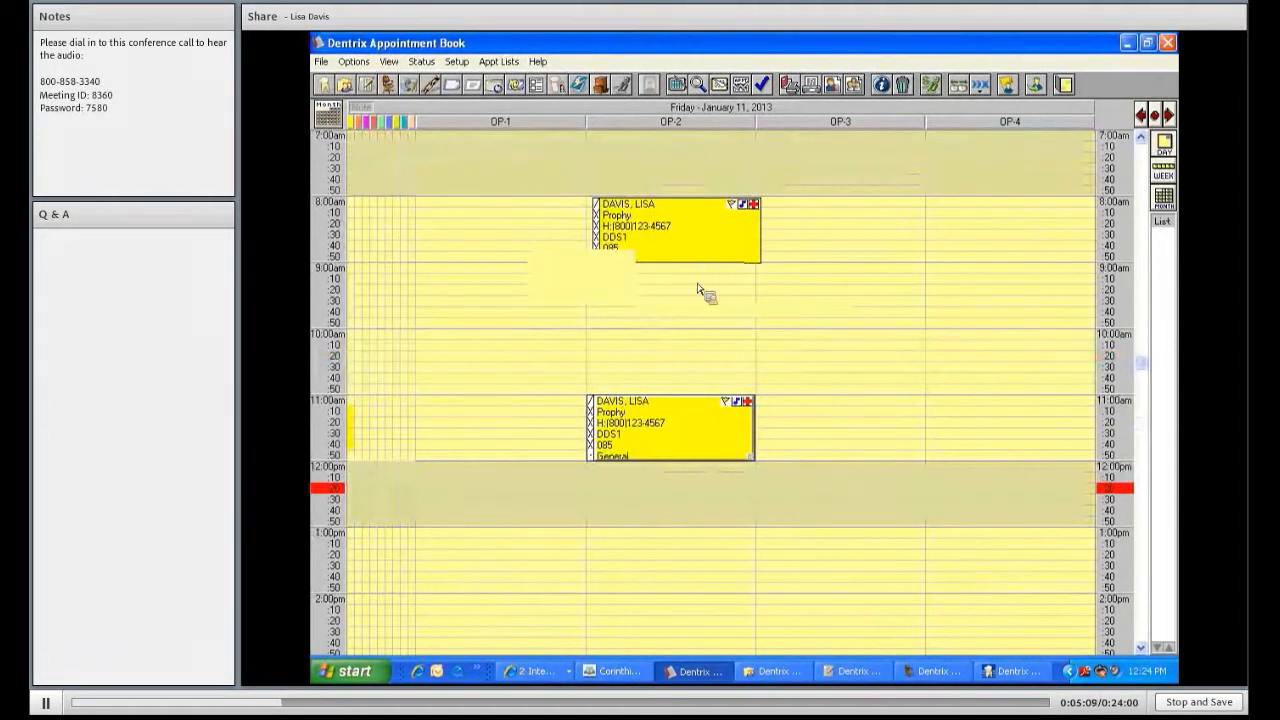
left_click_drag(698, 288, 688, 281)
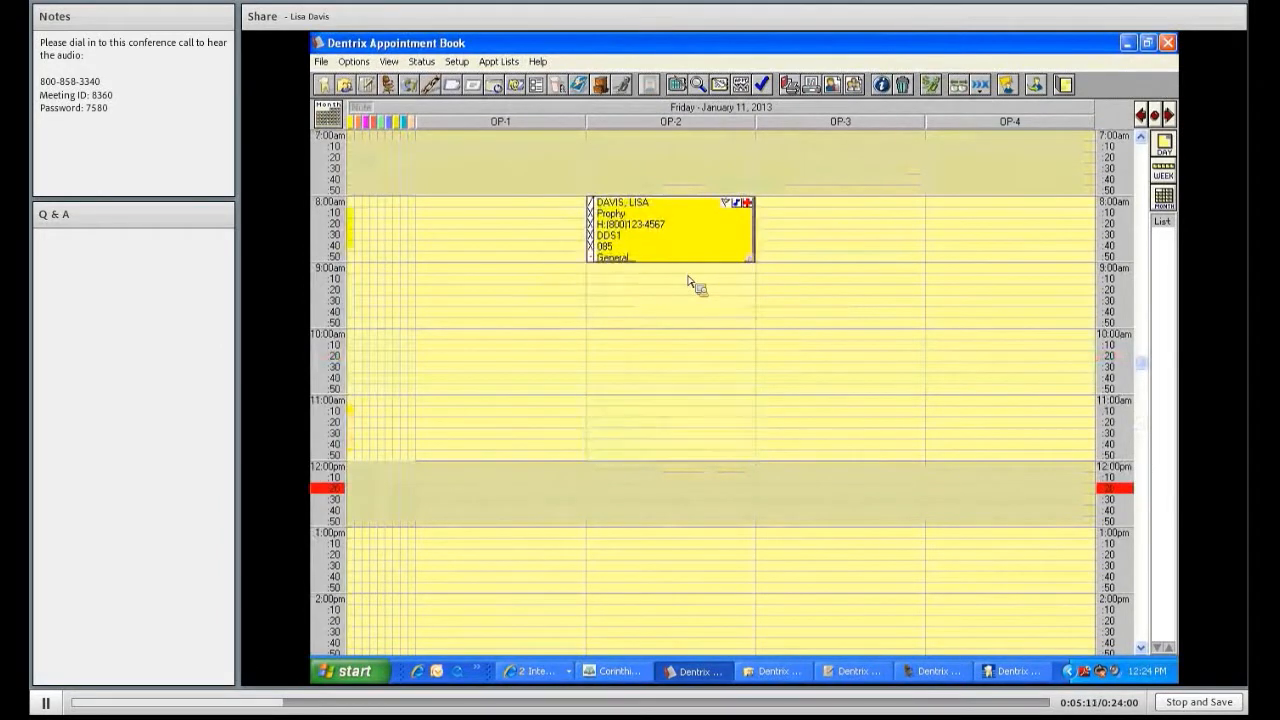
Return the schedule to today and open the ledger of the patient whose NP RECALL WITH PANO appointment was completed
left_click(1155, 115)
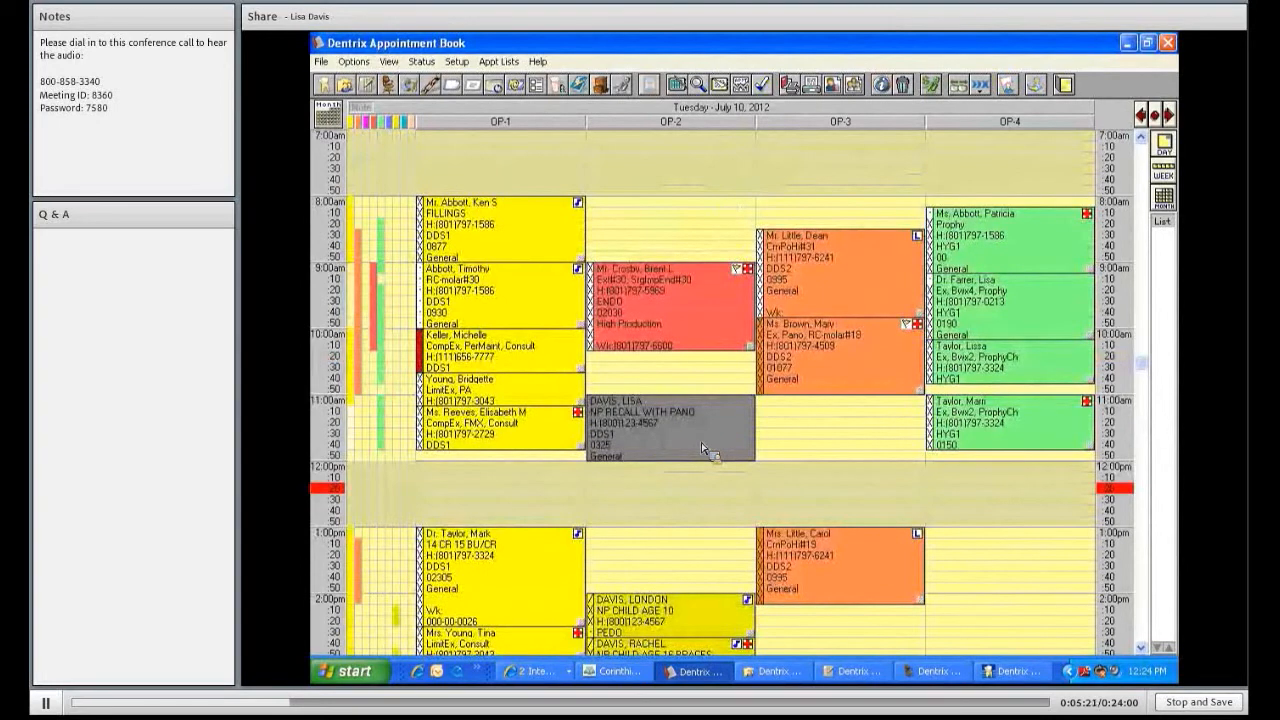
left_click(374, 87)
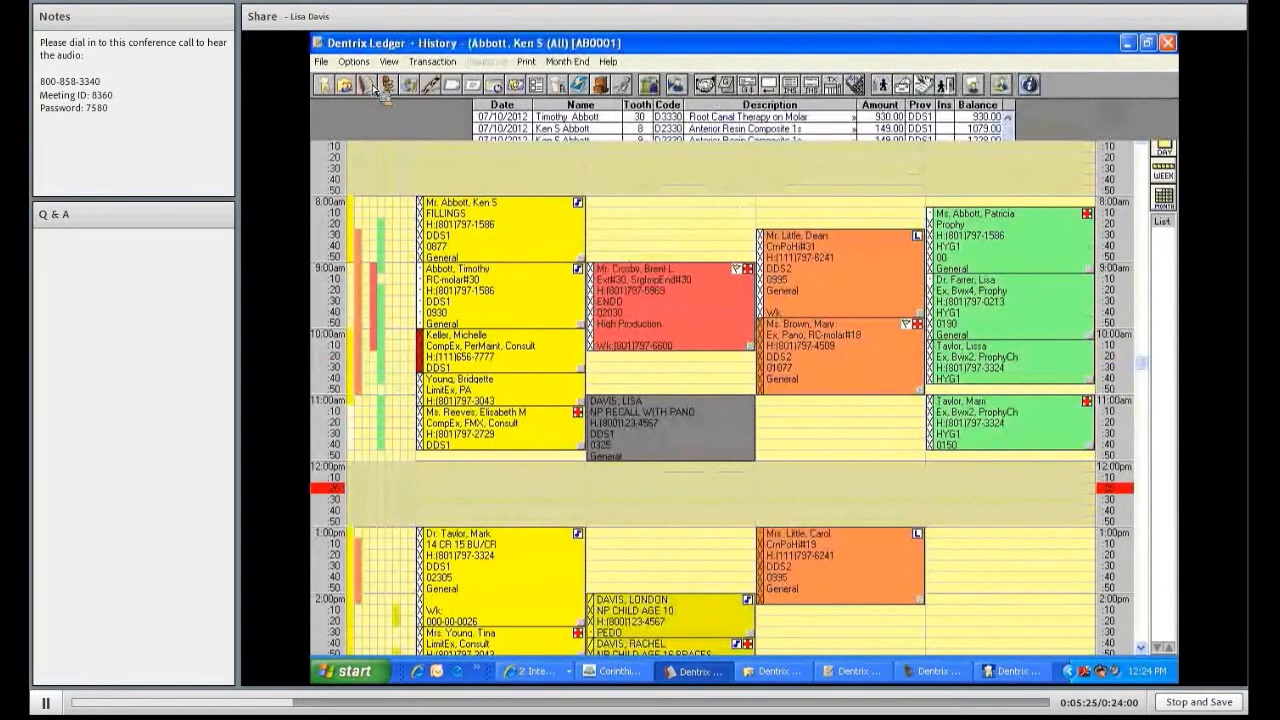
left_click(677, 86)
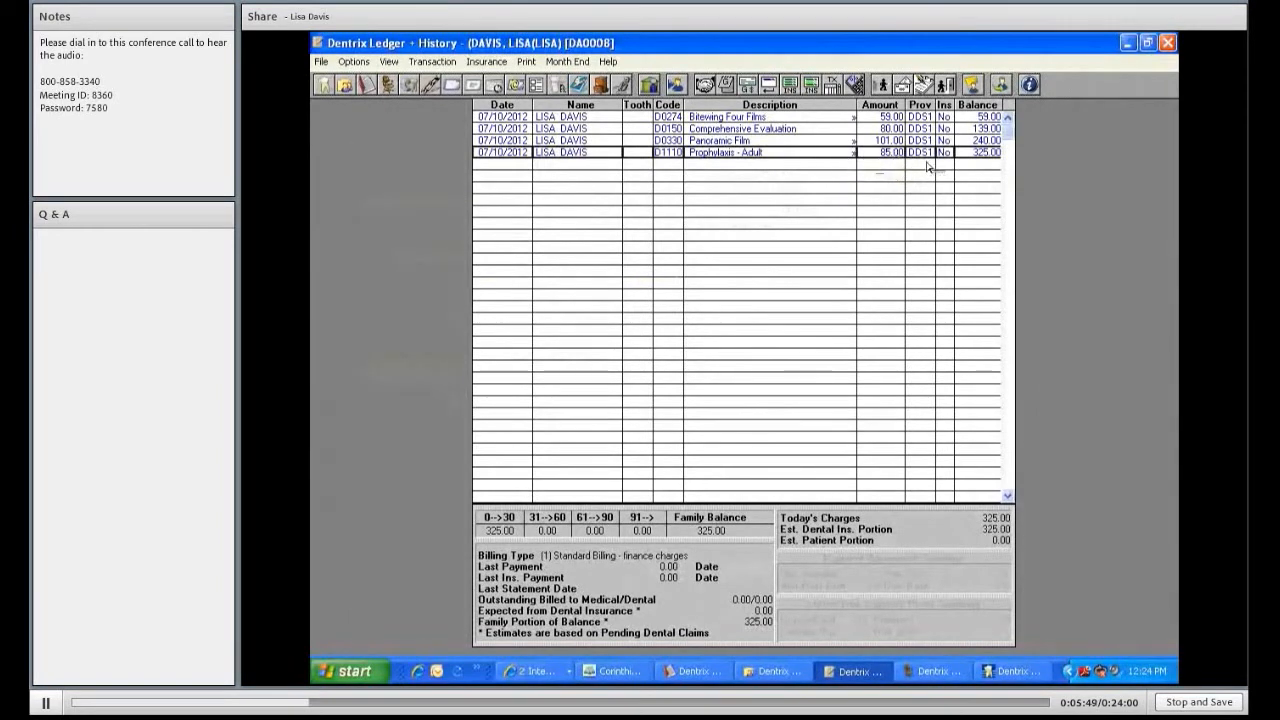
Change the provider of the posted Prophylaxis - Adult charge to HYG1
double_click(805, 157)
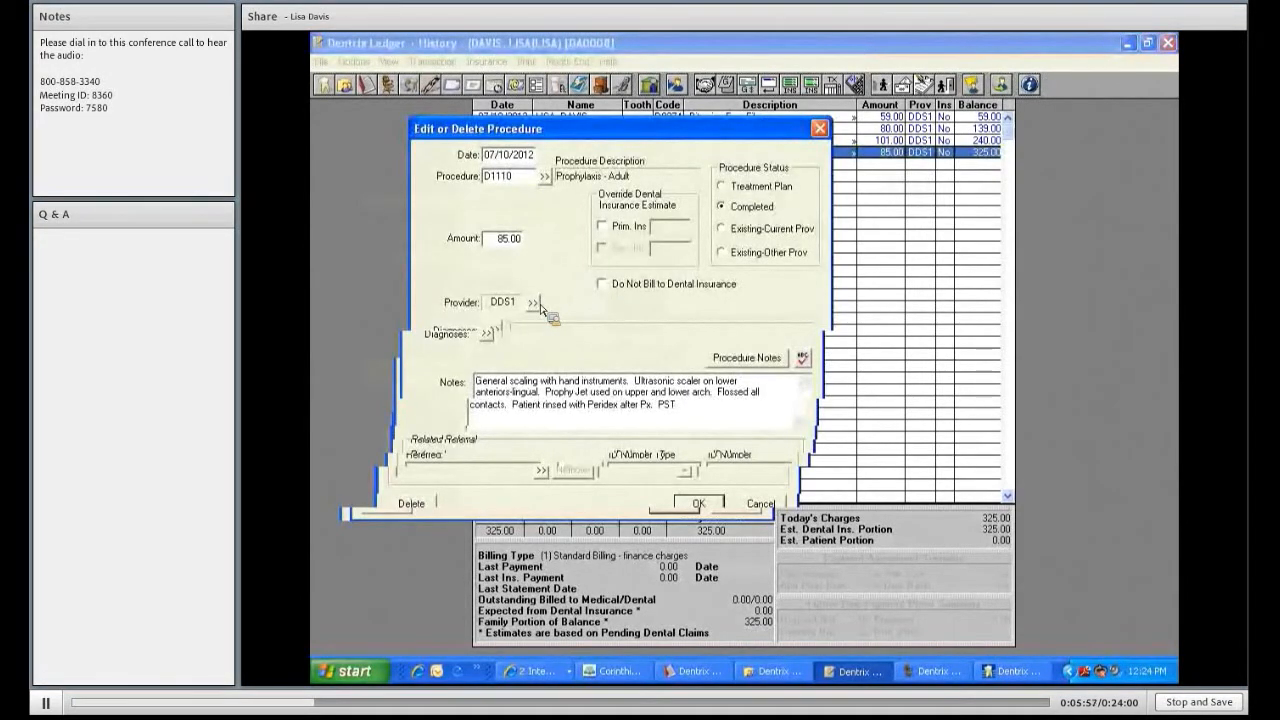
left_click(537, 304)
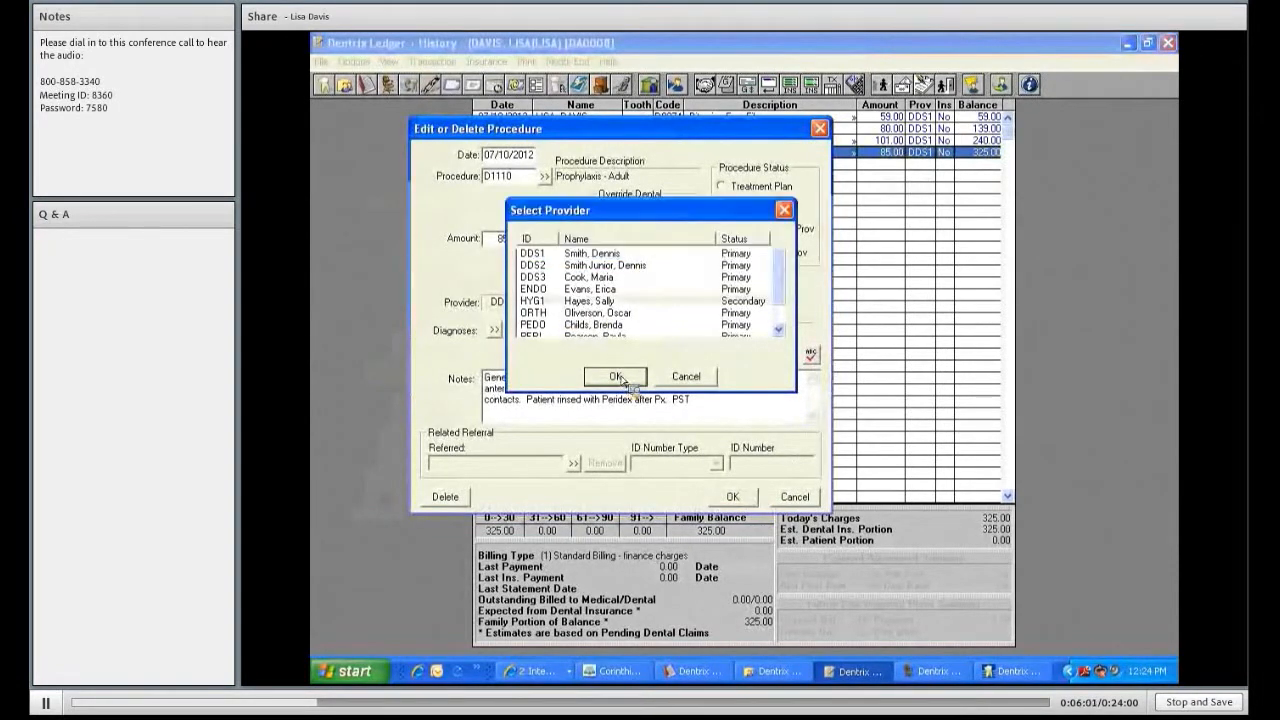
left_click(738, 497)
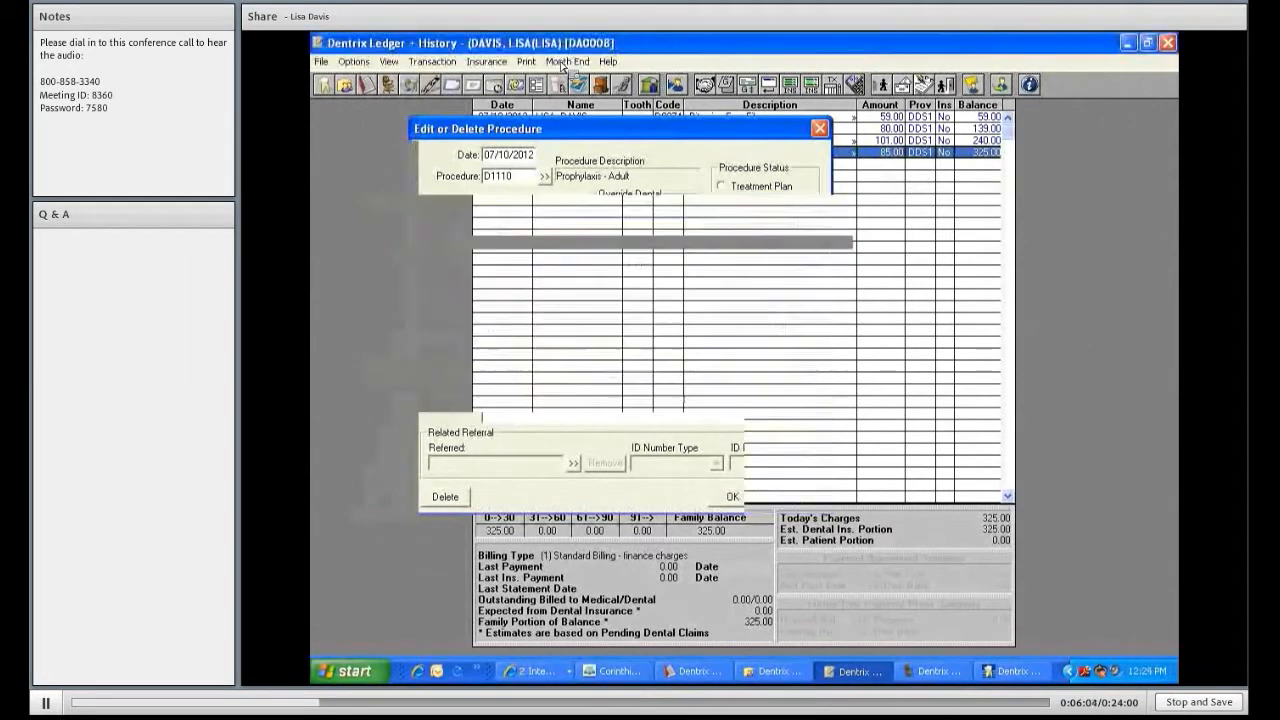
Change the provider of the posted Panoramic Film charge to HYG1
double_click(739, 143)
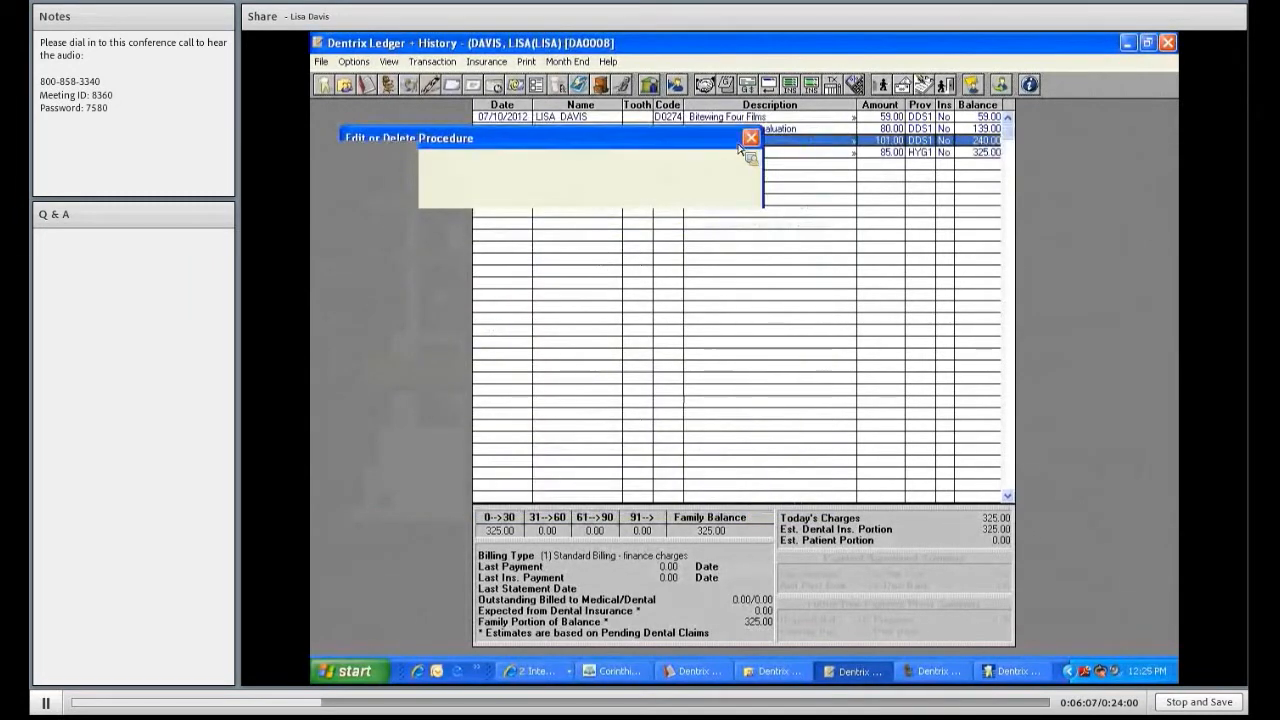
left_click(470, 315)
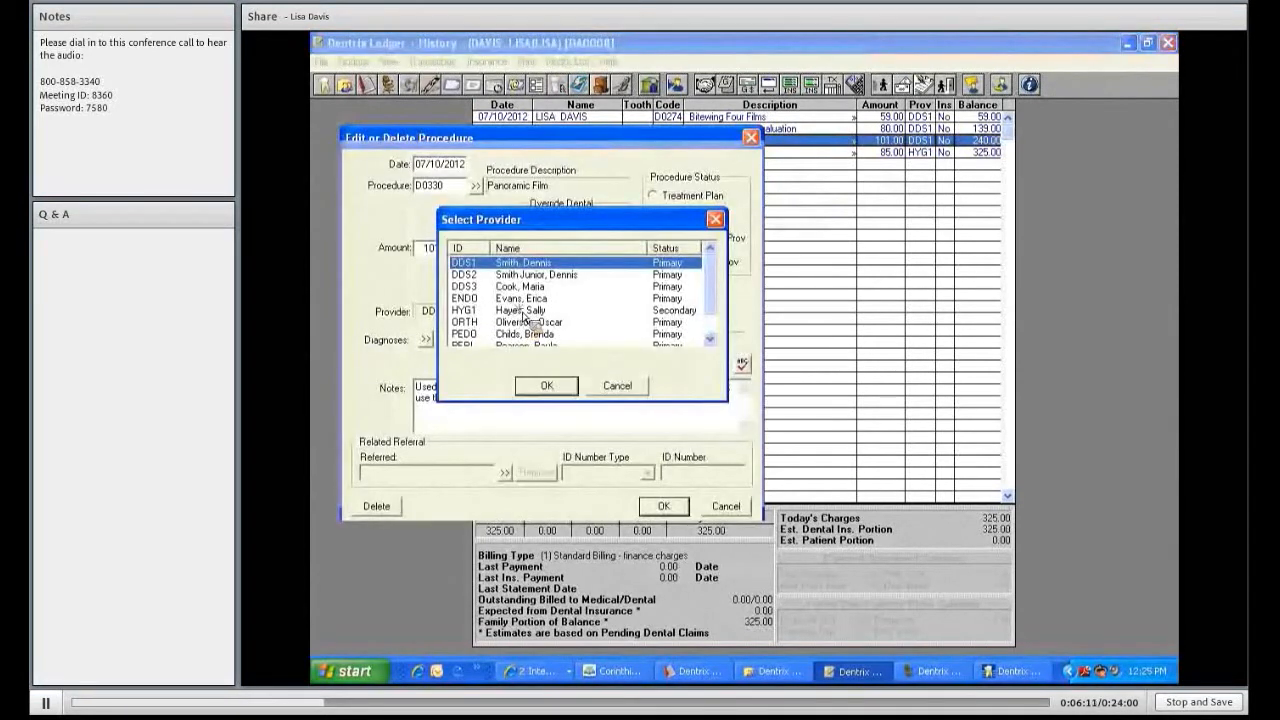
left_click(522, 312)
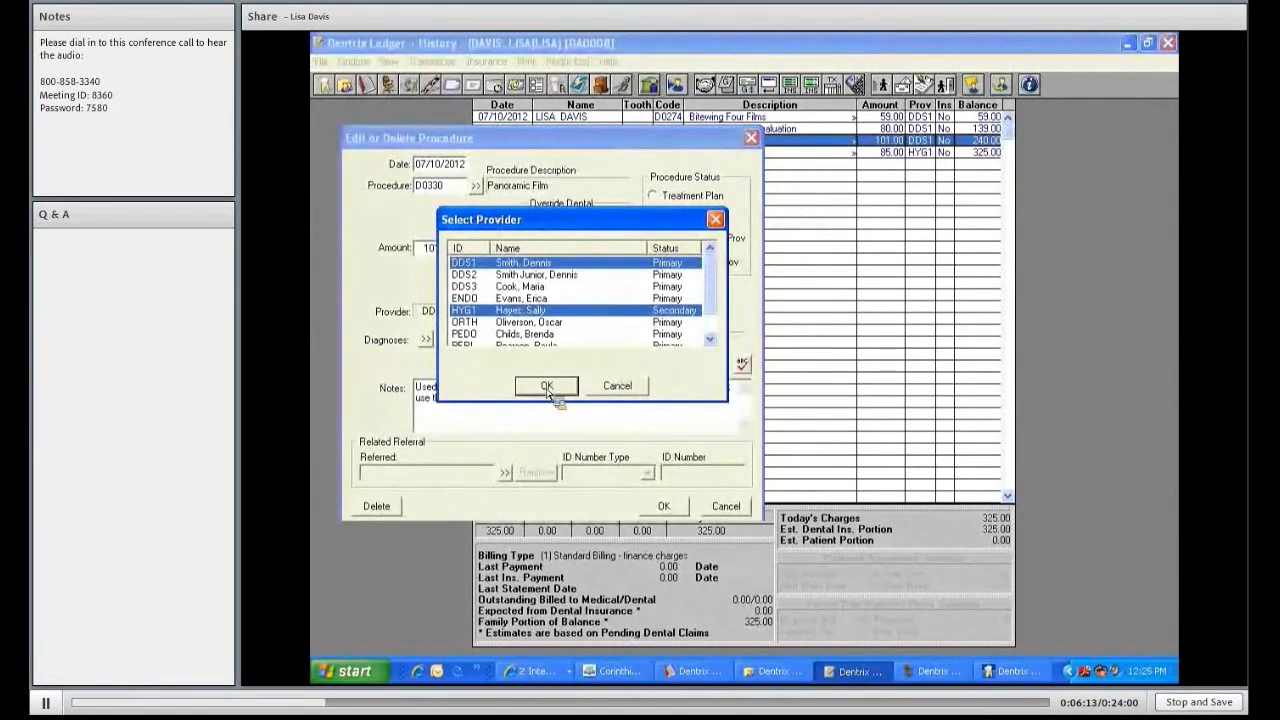
left_click(547, 387)
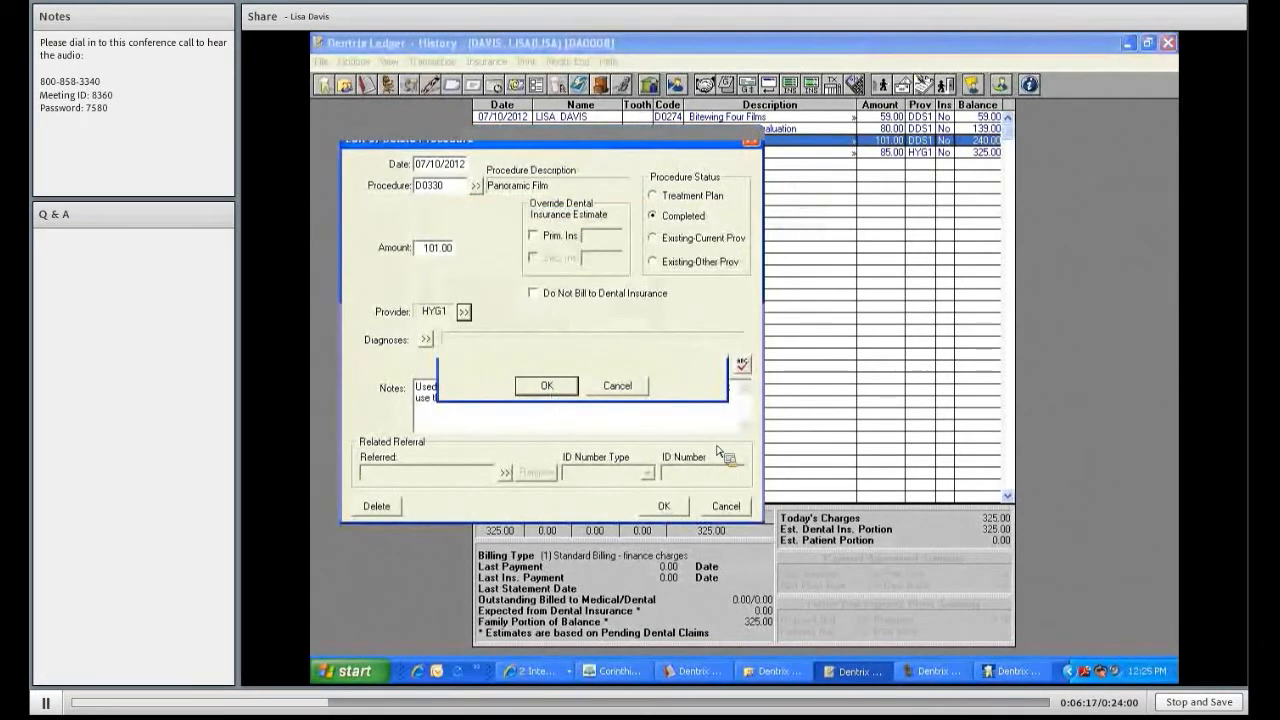
Change the provider of the posted Bitewing Four Films charge to HYG1
left_click(760, 118)
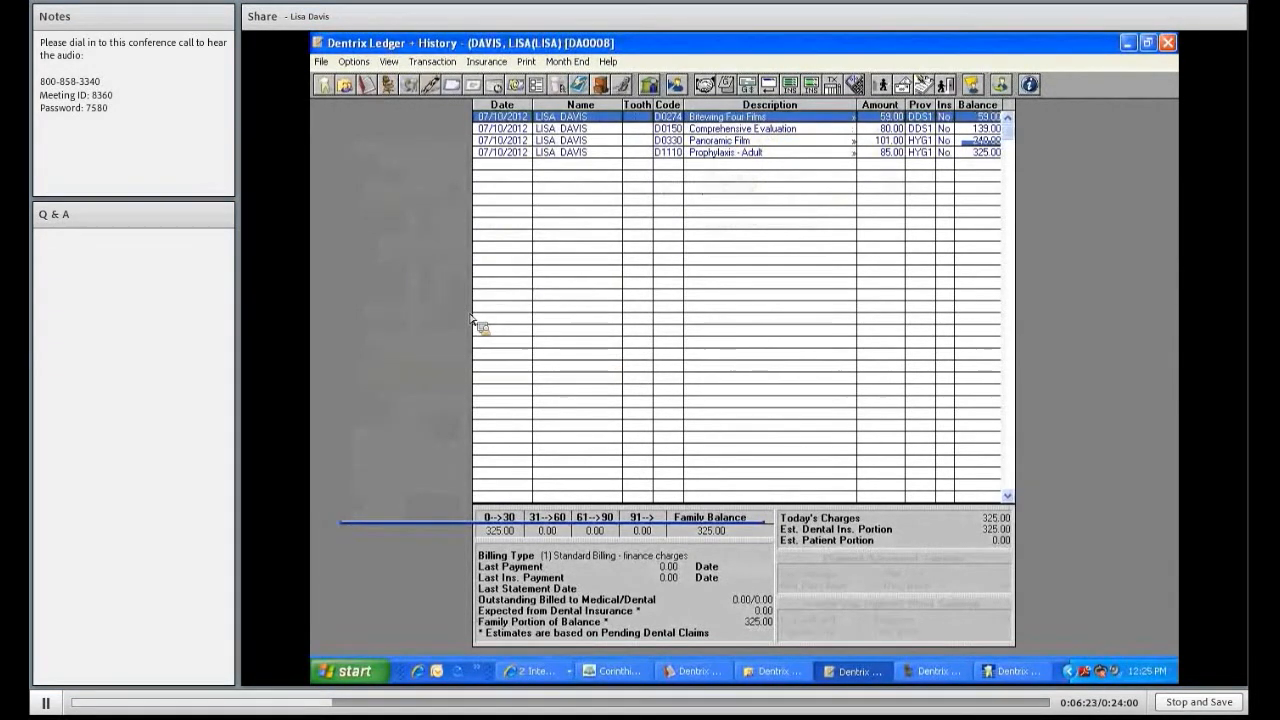
left_click(522, 310)
left_click(546, 385)
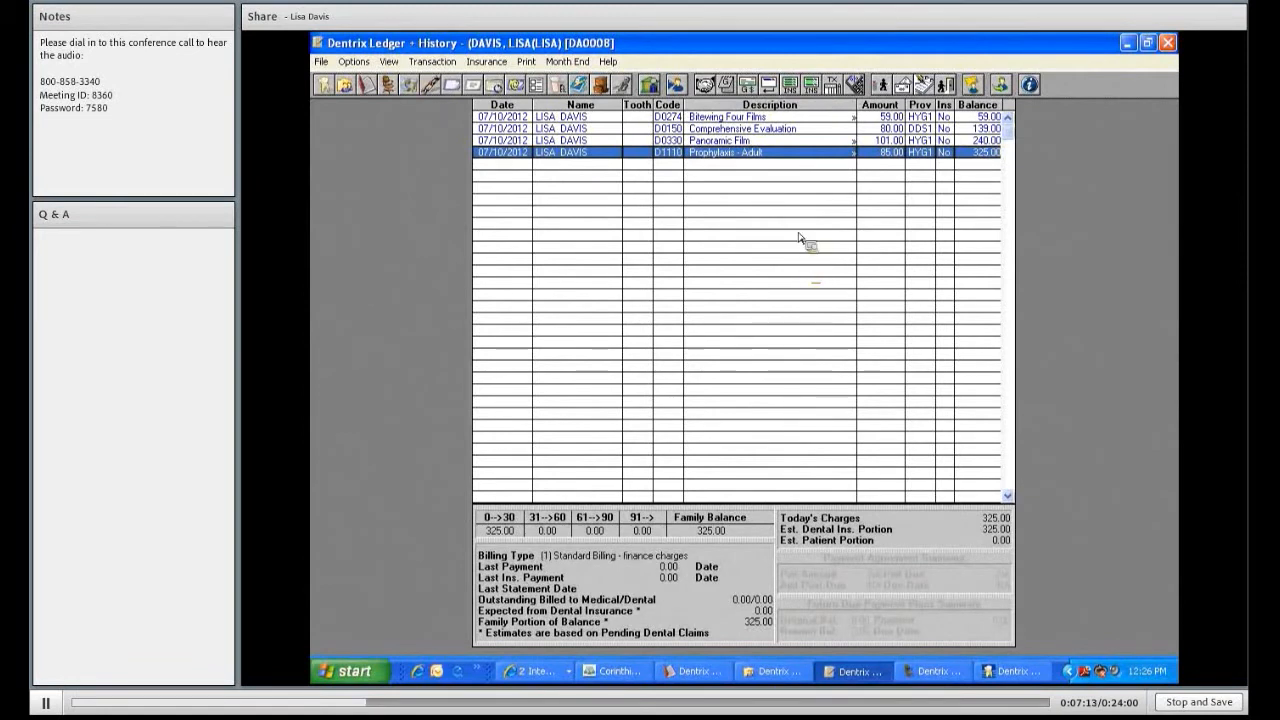
Create a batched primary dental insurance claim for all of today's procedures in the open patient's ledger
left_click(791, 87)
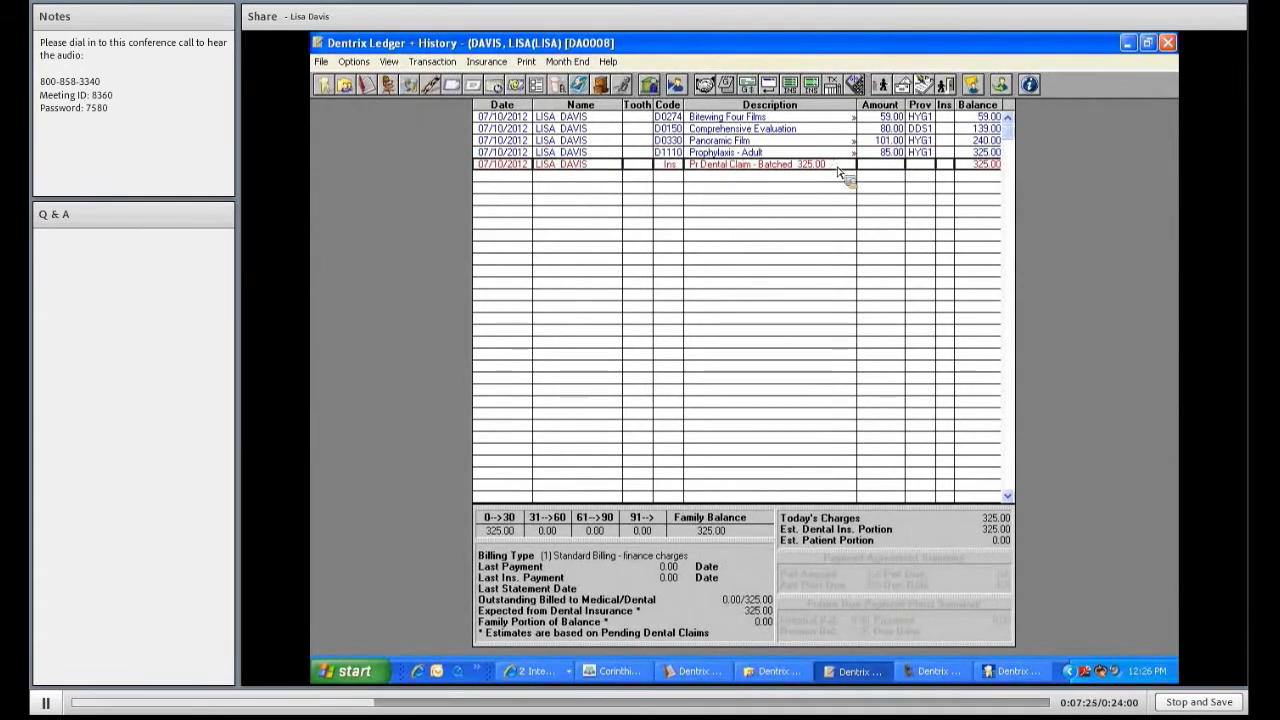
left_click(815, 152)
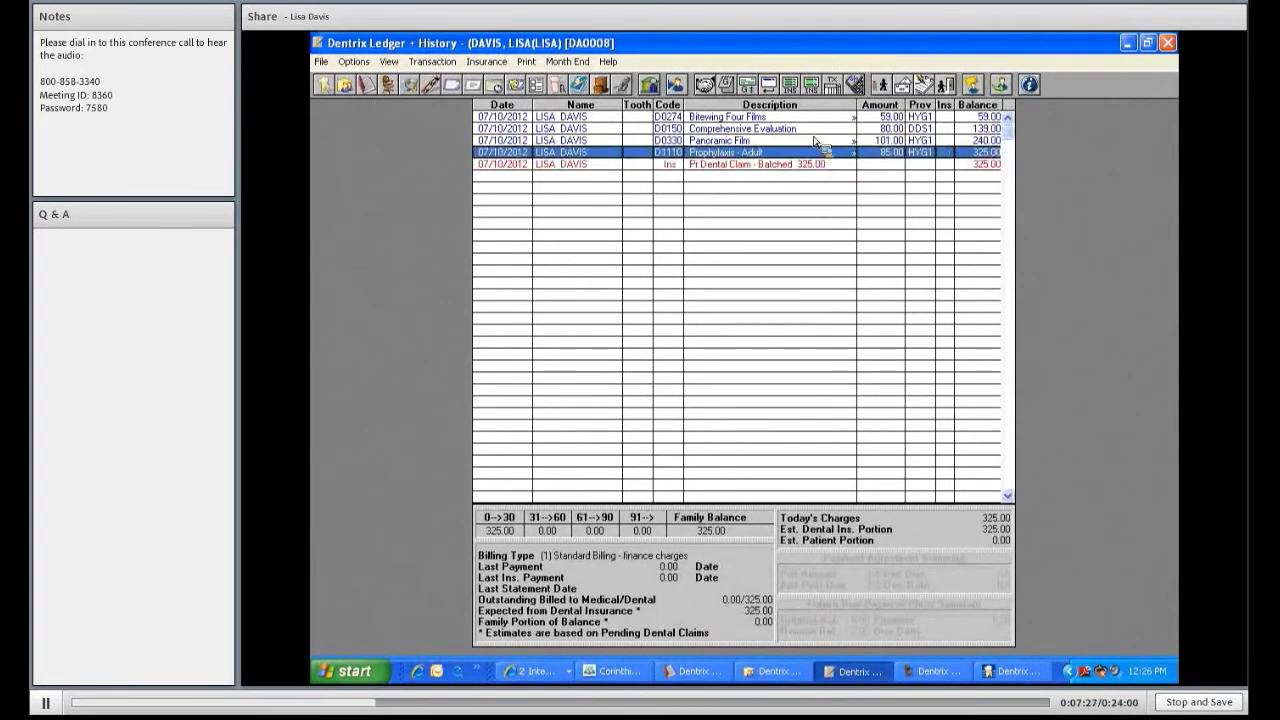
left_click(815, 119)
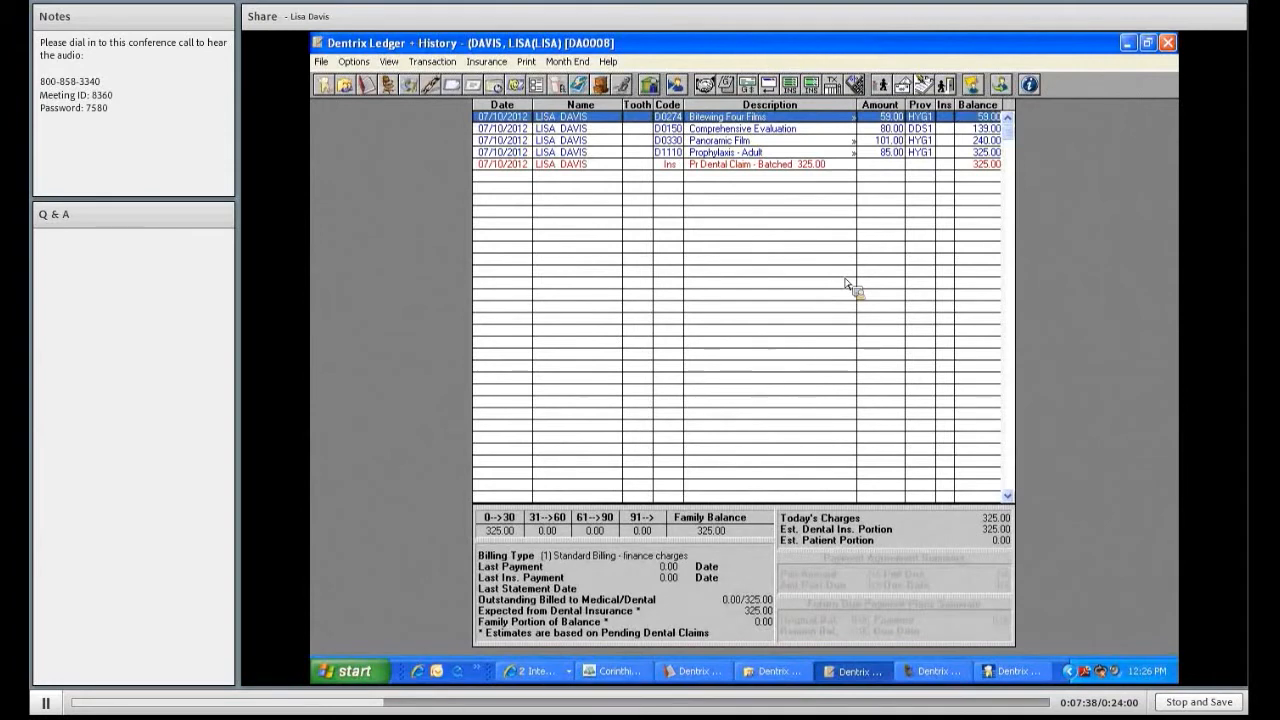
Examine the batched primary dental claim's carrier, providers, listed procedures and status, and close the claim
double_click(797, 170)
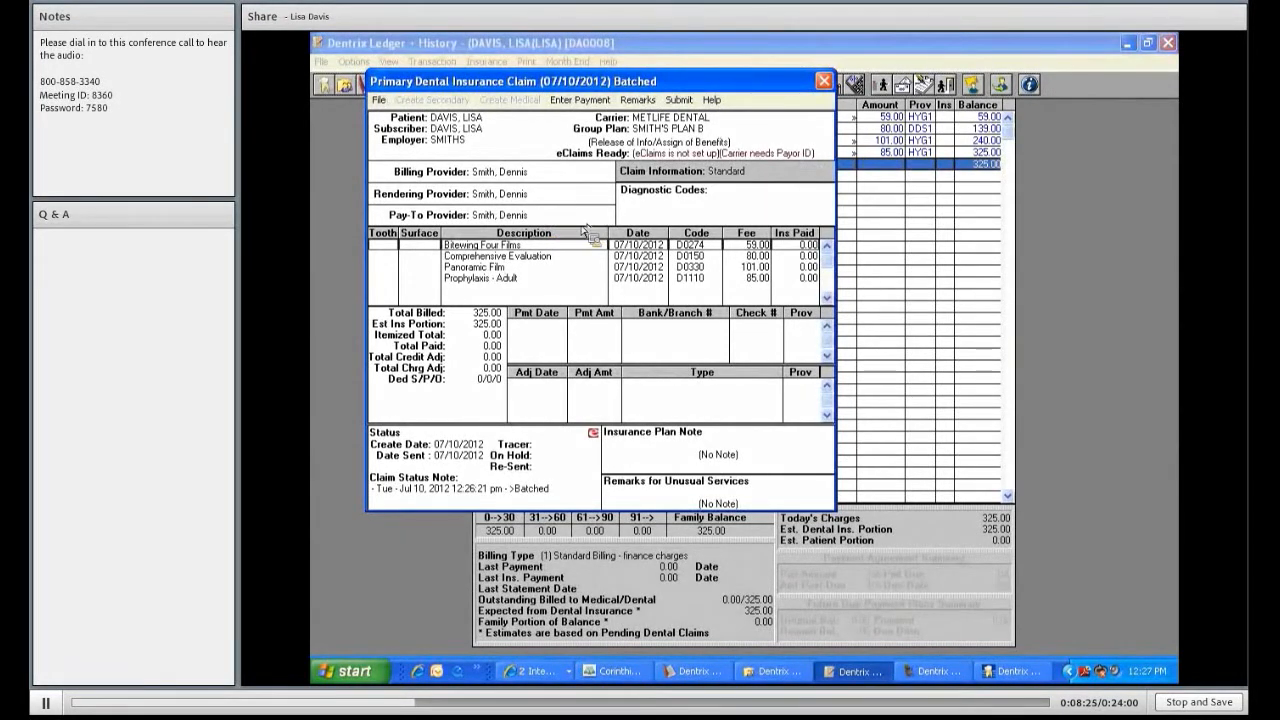
left_click(540, 268)
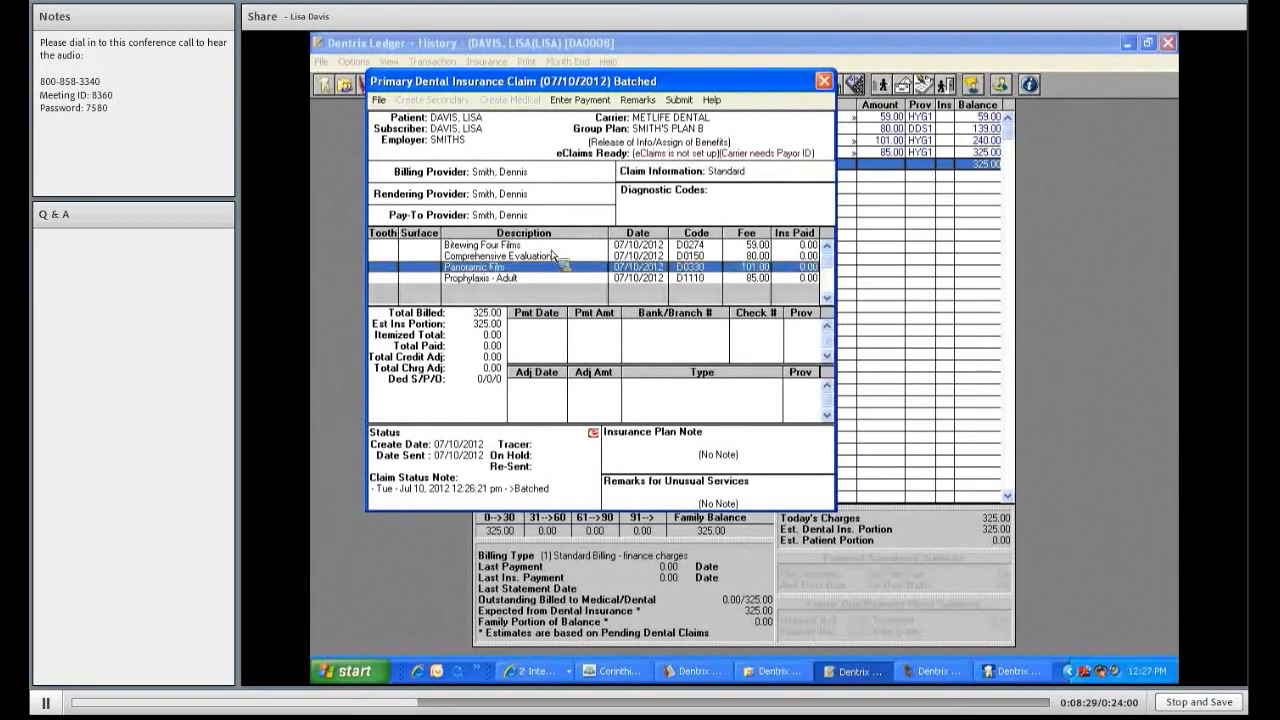
left_click(555, 265)
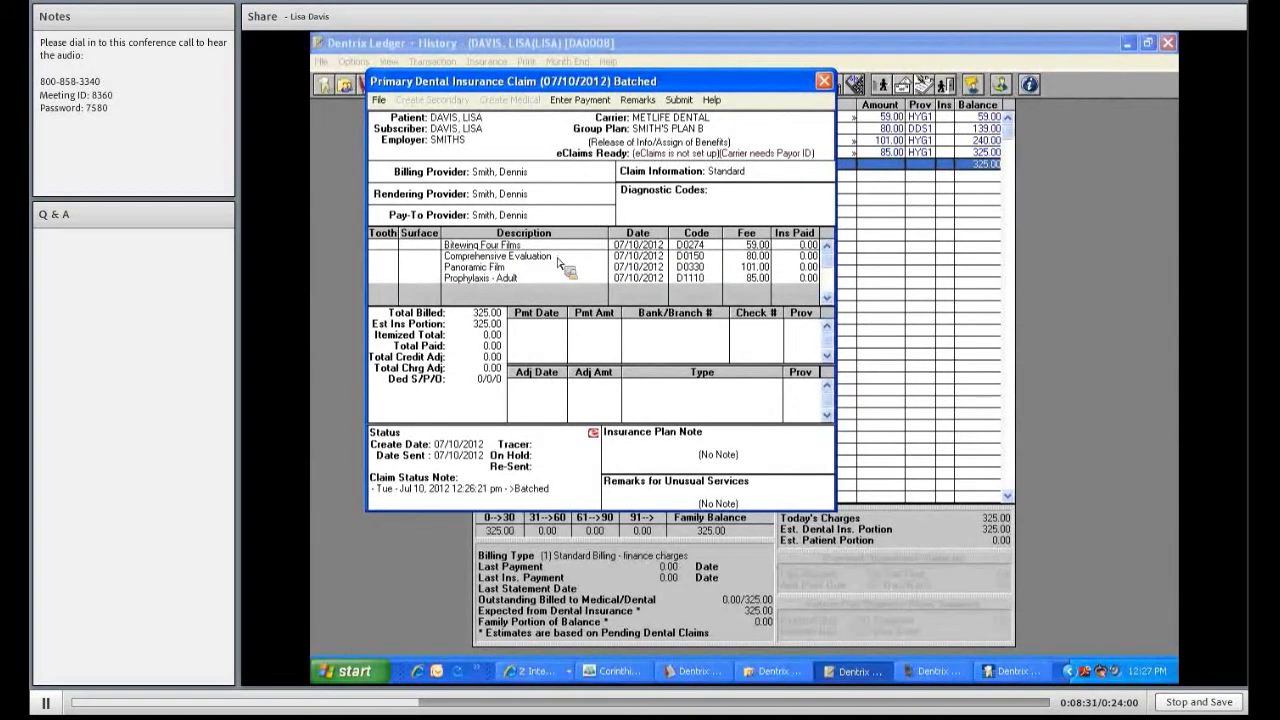
left_click(570, 300)
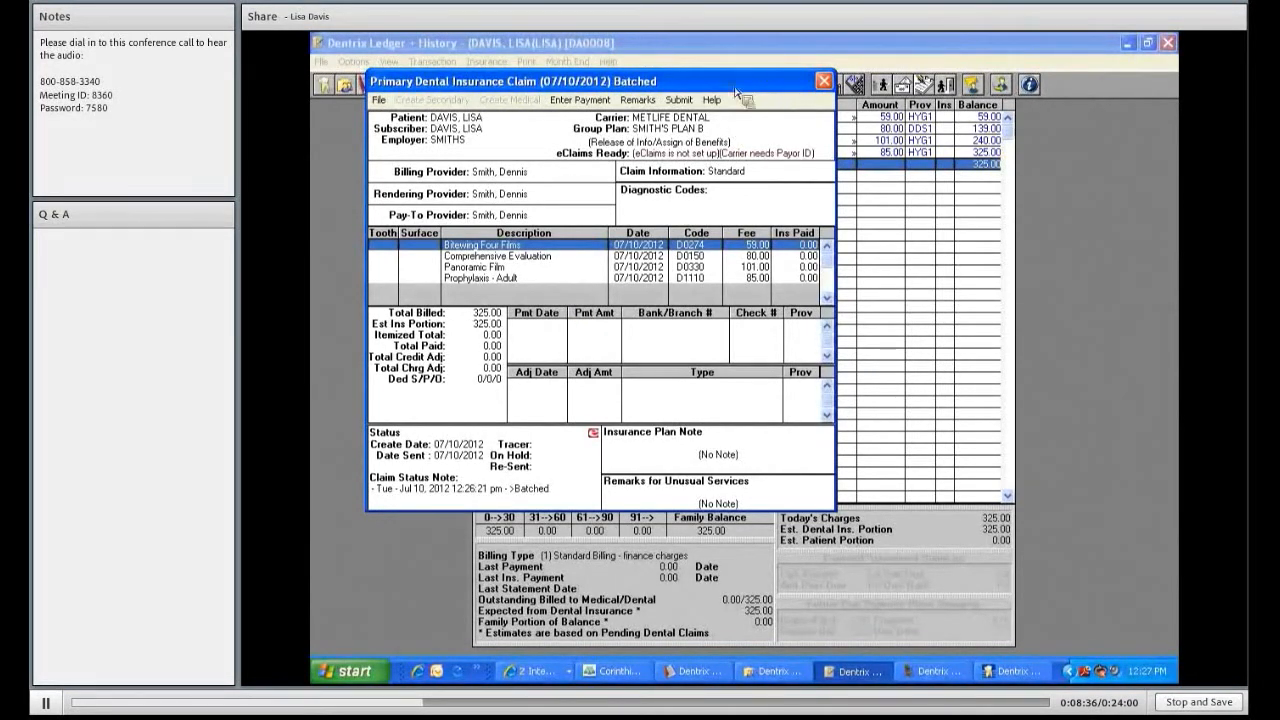
left_click_drag(768, 84, 722, 87)
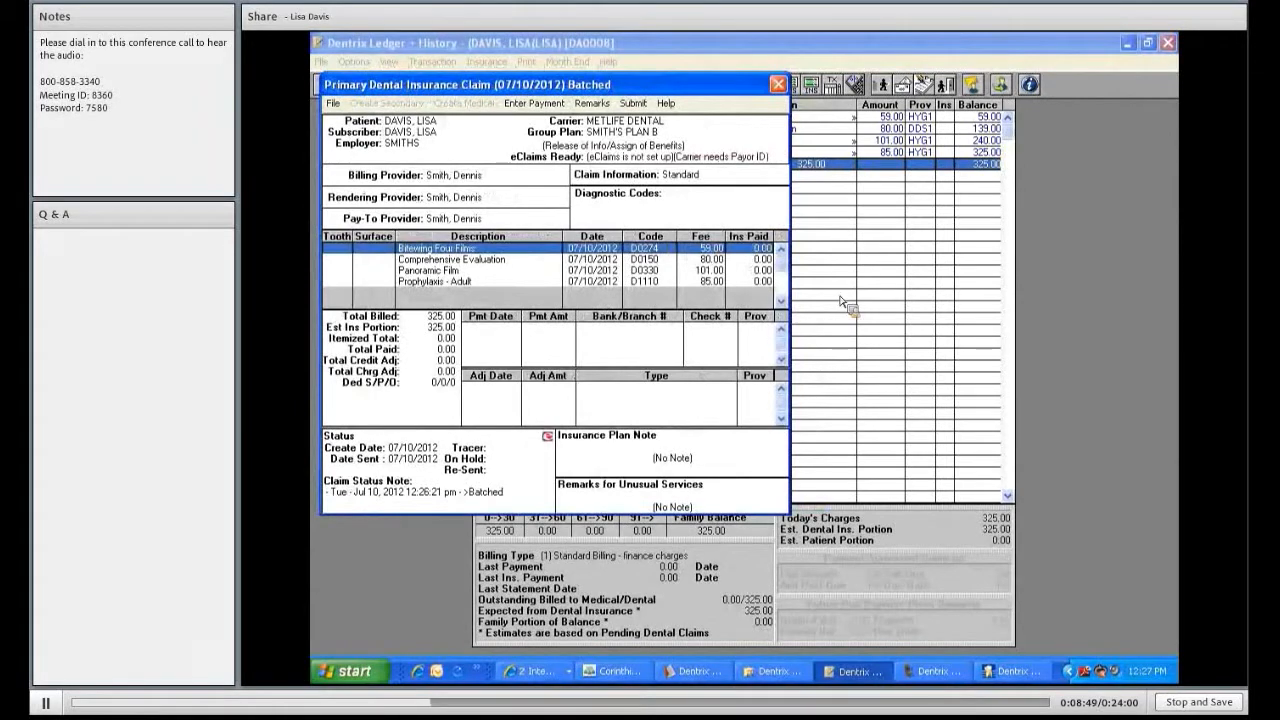
left_click(778, 85)
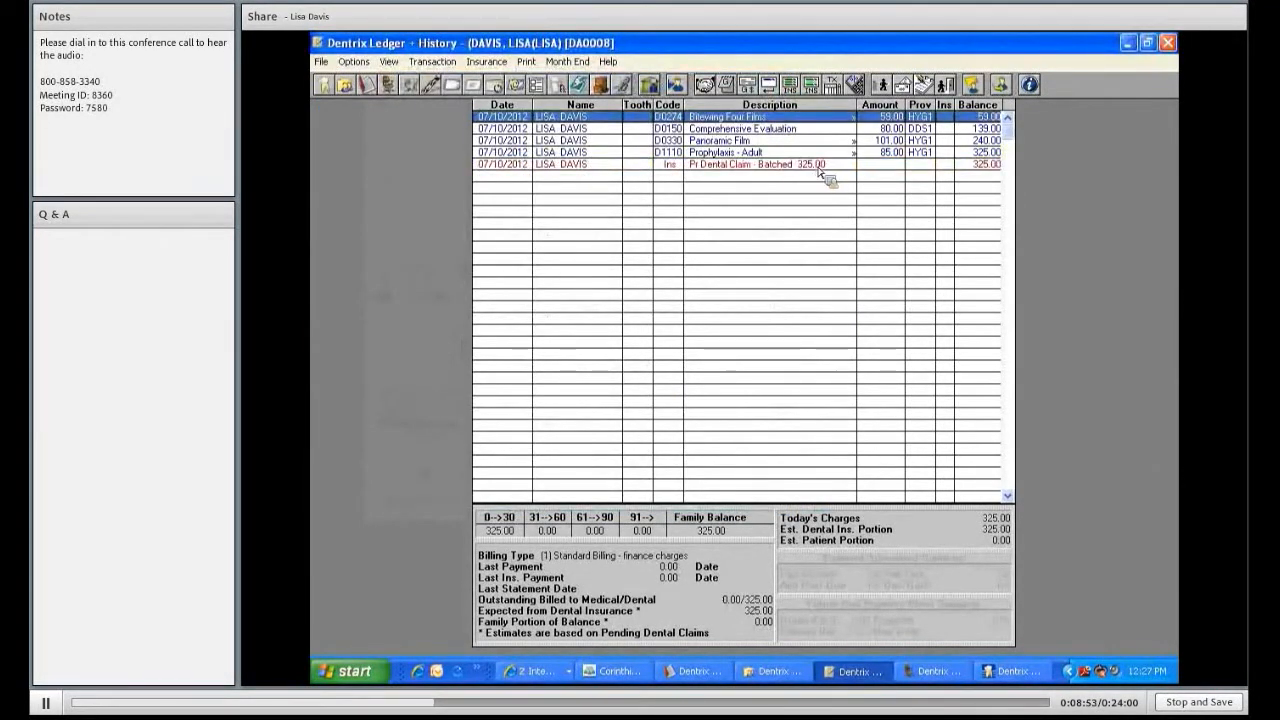
Reopen the batched primary dental claim and submit it with the Batch option
double_click(820, 165)
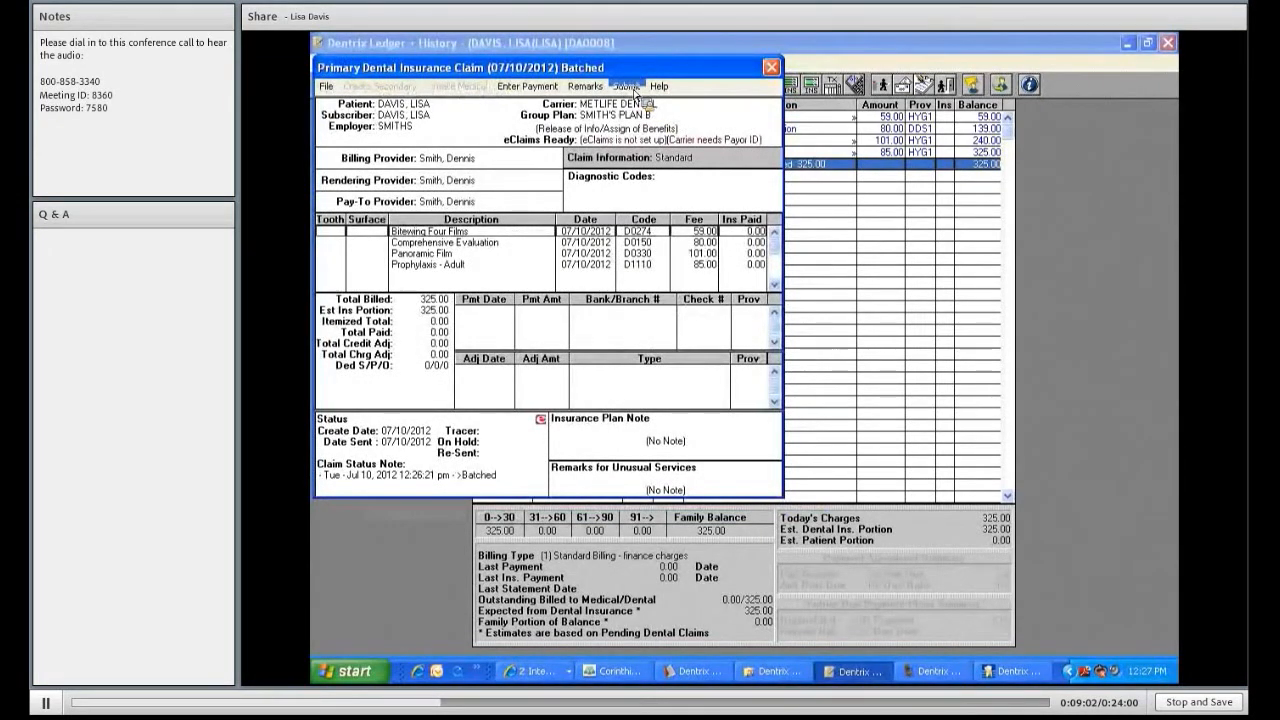
left_click(632, 87)
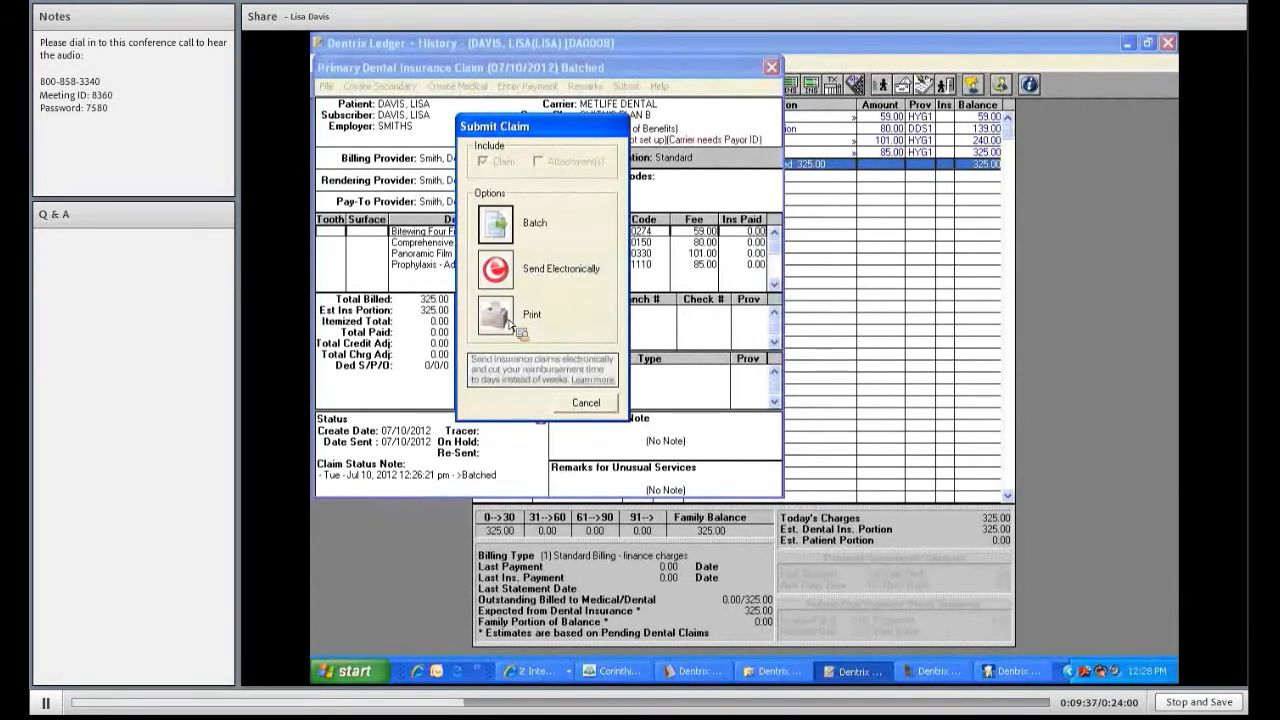
left_click(511, 227)
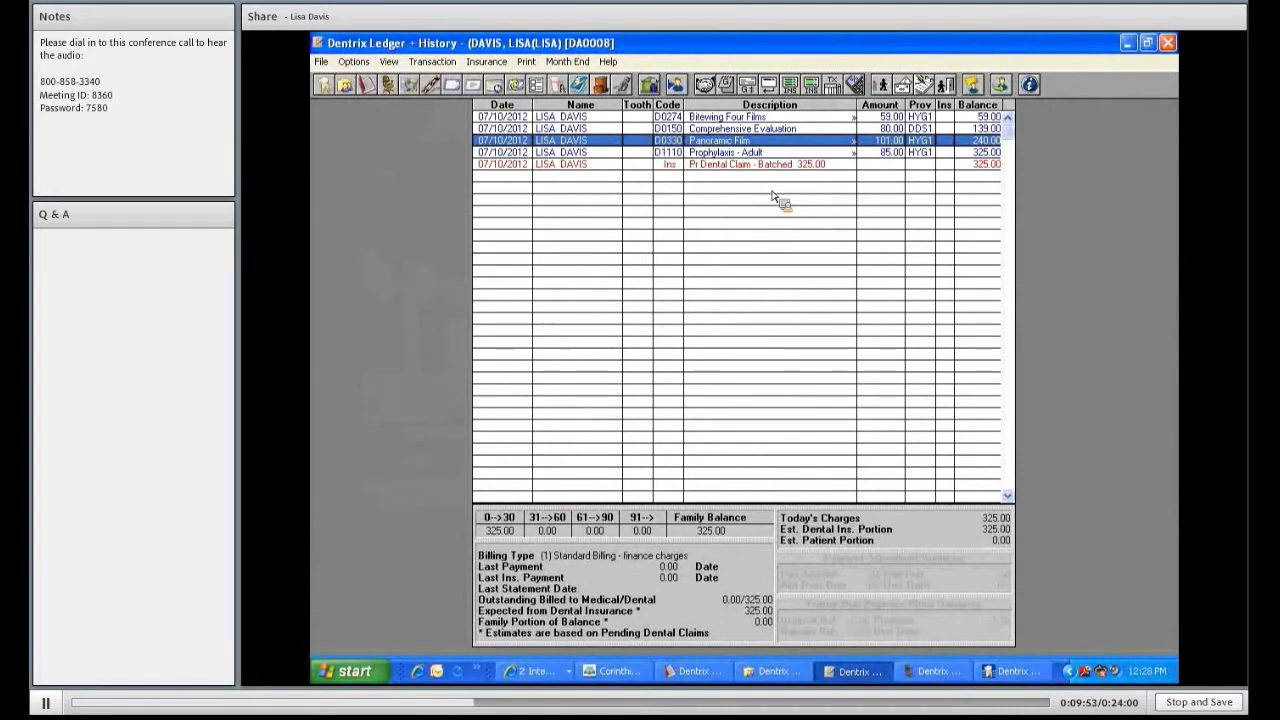
In the Appointment Book, set the 2:00pm NP CHILD AGE 10 appointment's procedures in OP-2 complete, leaving out Bitewing Two Films
left_click(706, 679)
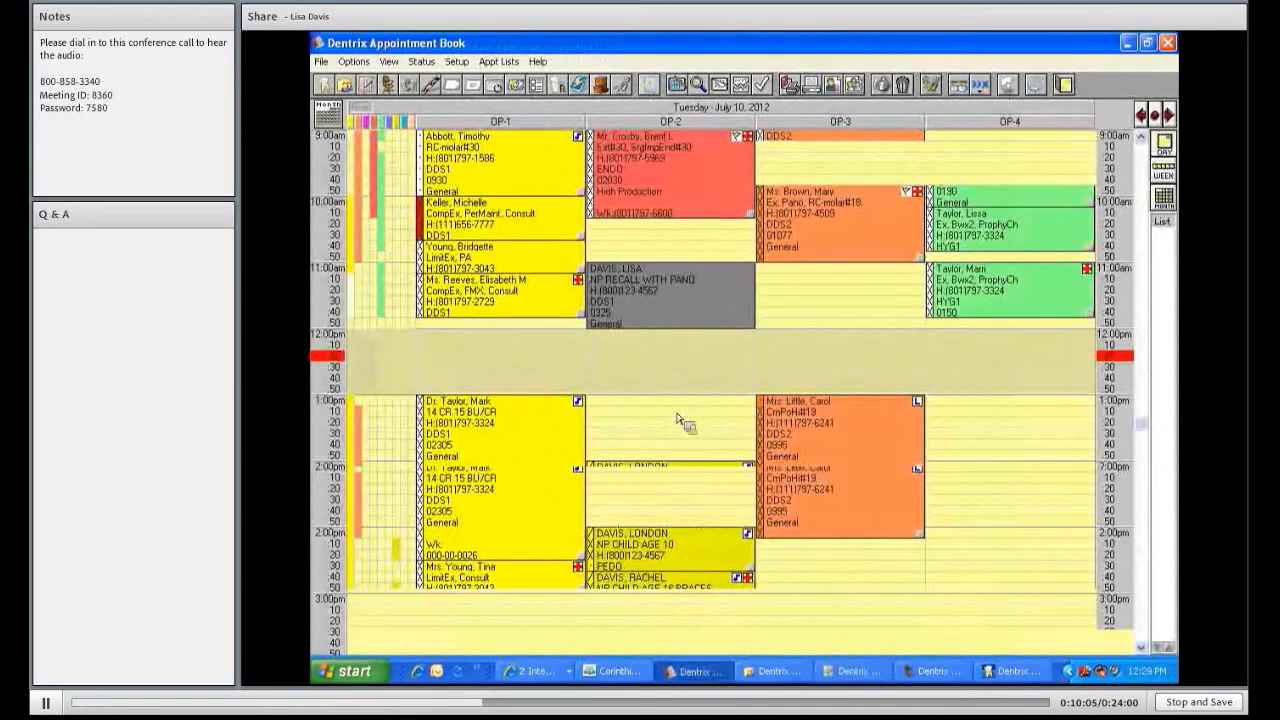
scroll(677, 419, "down", 1)
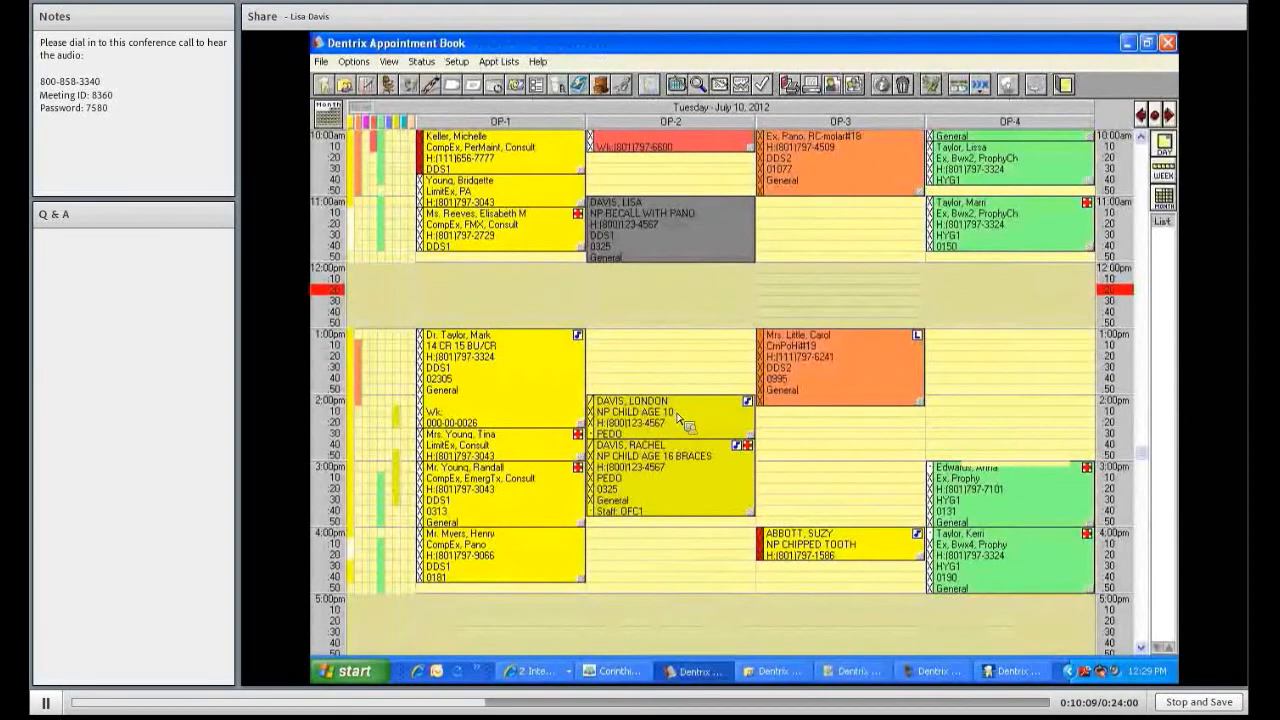
left_click(766, 88)
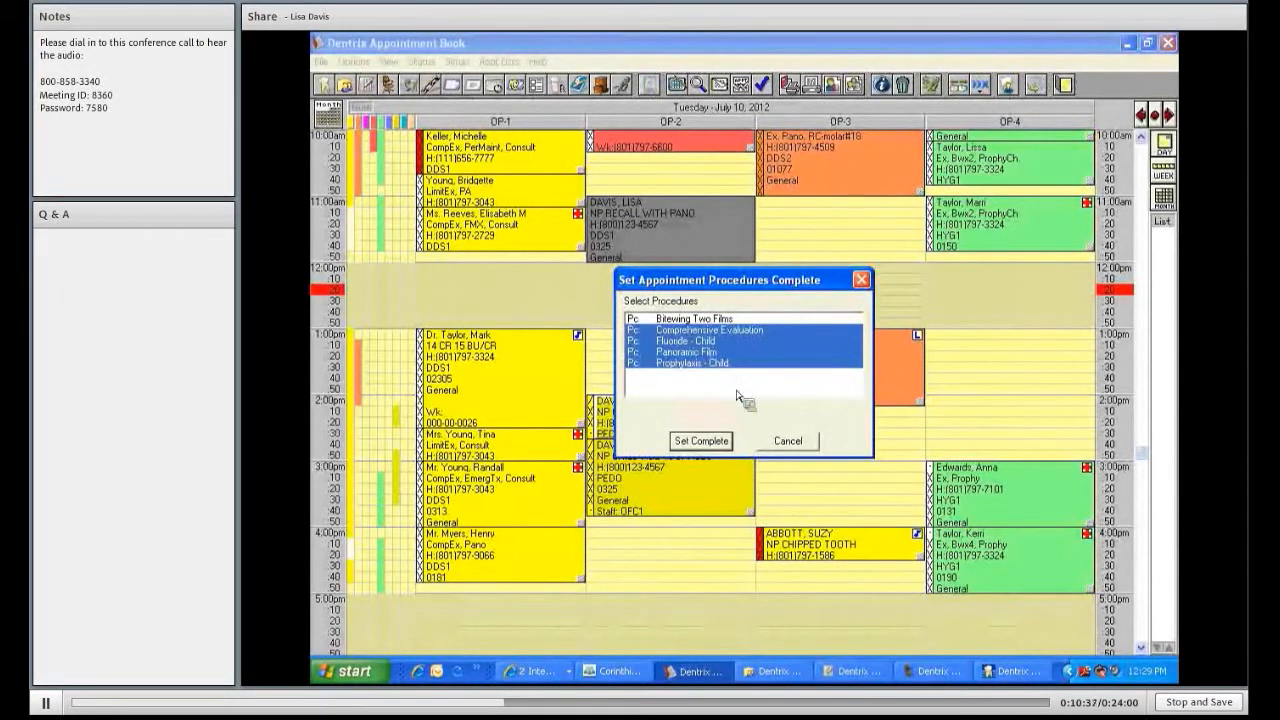
left_click(712, 446)
Open the ledger of the NP CHILD AGE 10 patient and view all family transactions with running balance
left_click(370, 87)
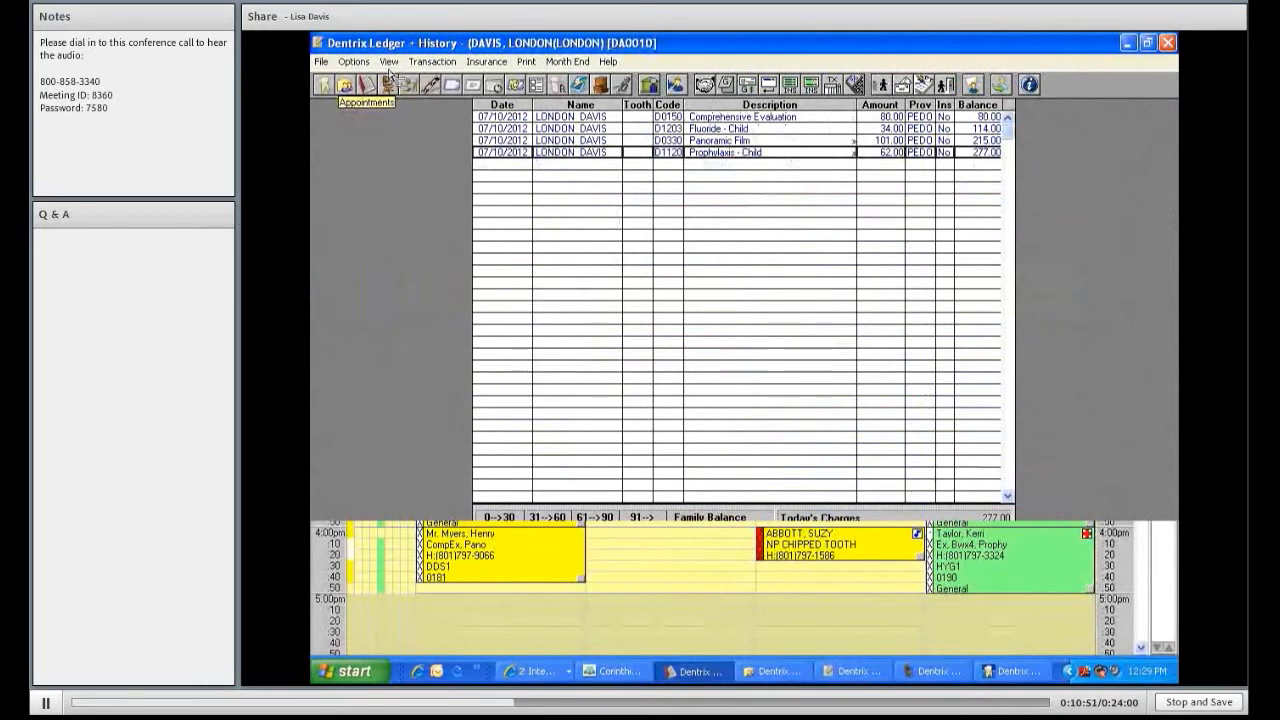
left_click(389, 63)
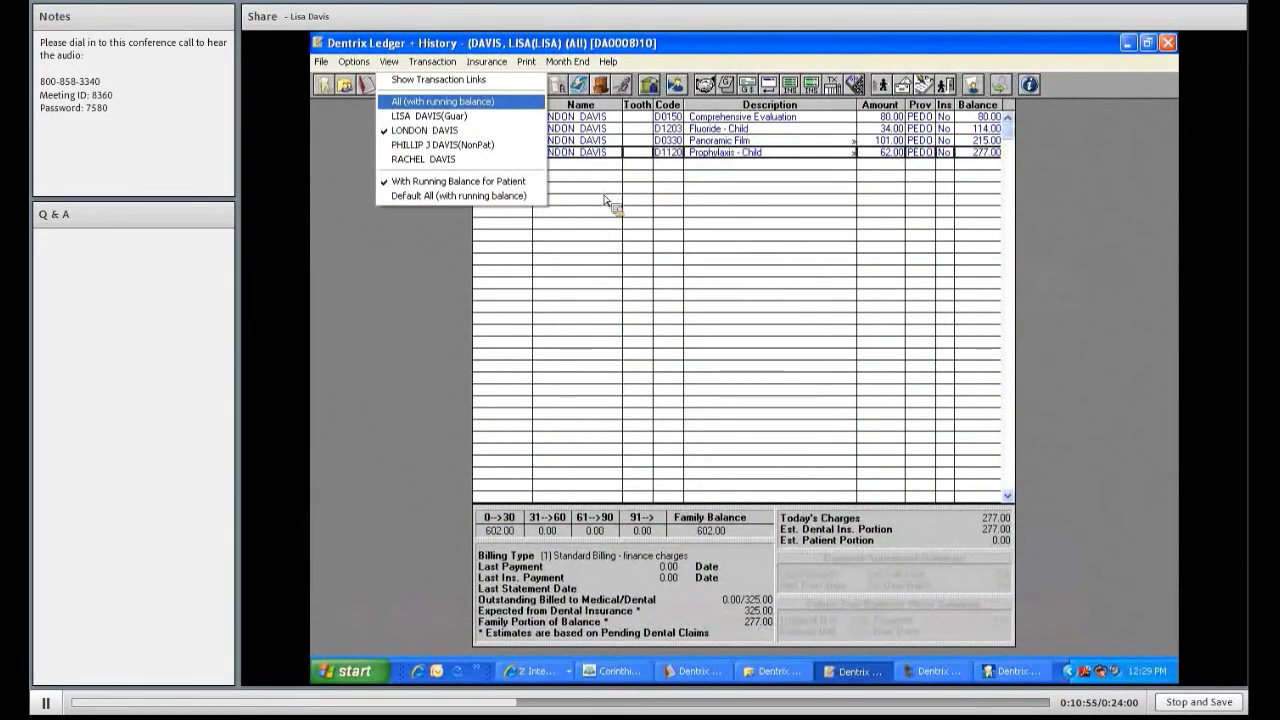
key("Return")
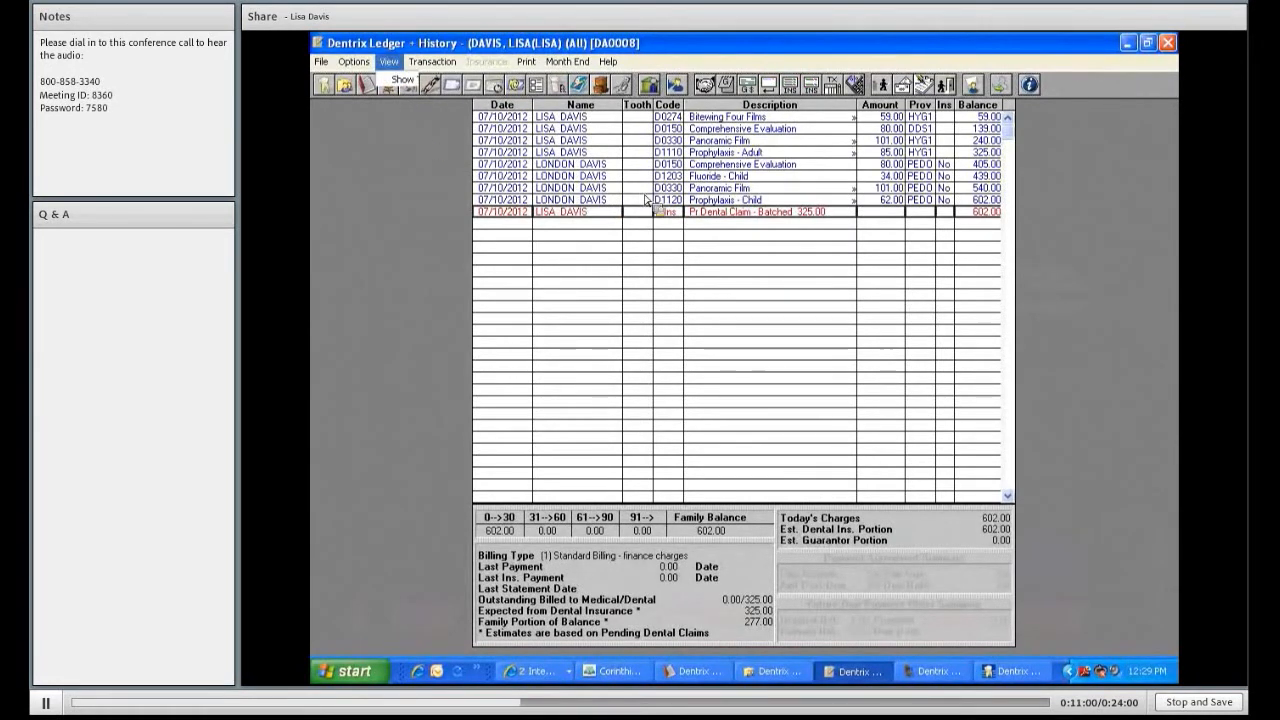
Batch a primary dental claim for the NP CHILD AGE 10 patient's procedures and open its submission options
double_click(693, 202)
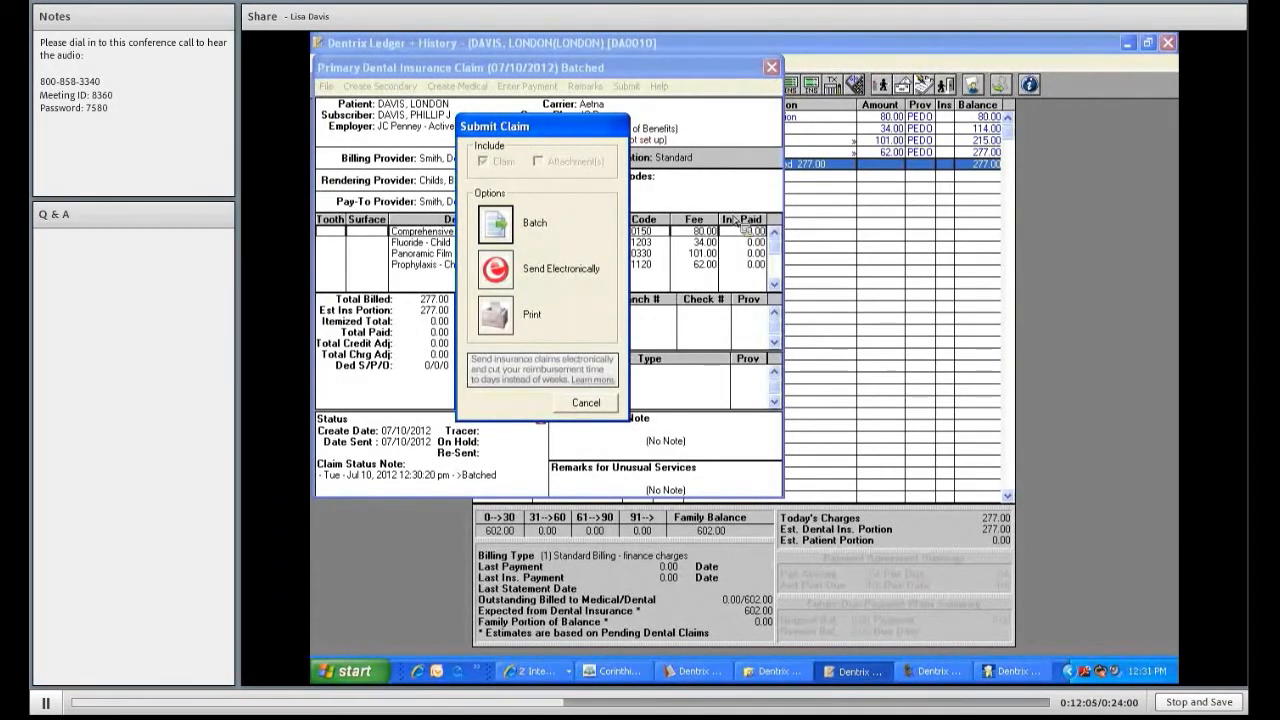
In the Appointment Book, set all procedures of the NP CHILD AGE 16 BRACES appointment complete and batch their insurance claim from that patient's ledger
left_click(697, 671)
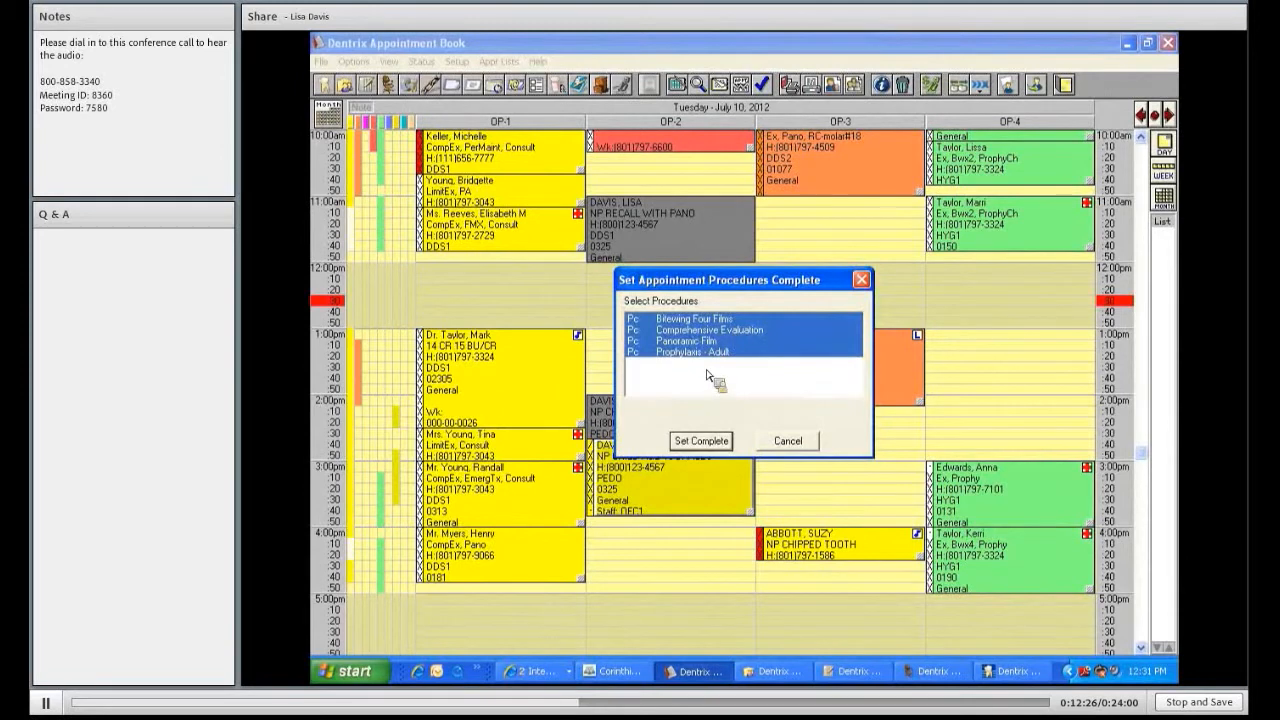
left_click(708, 446)
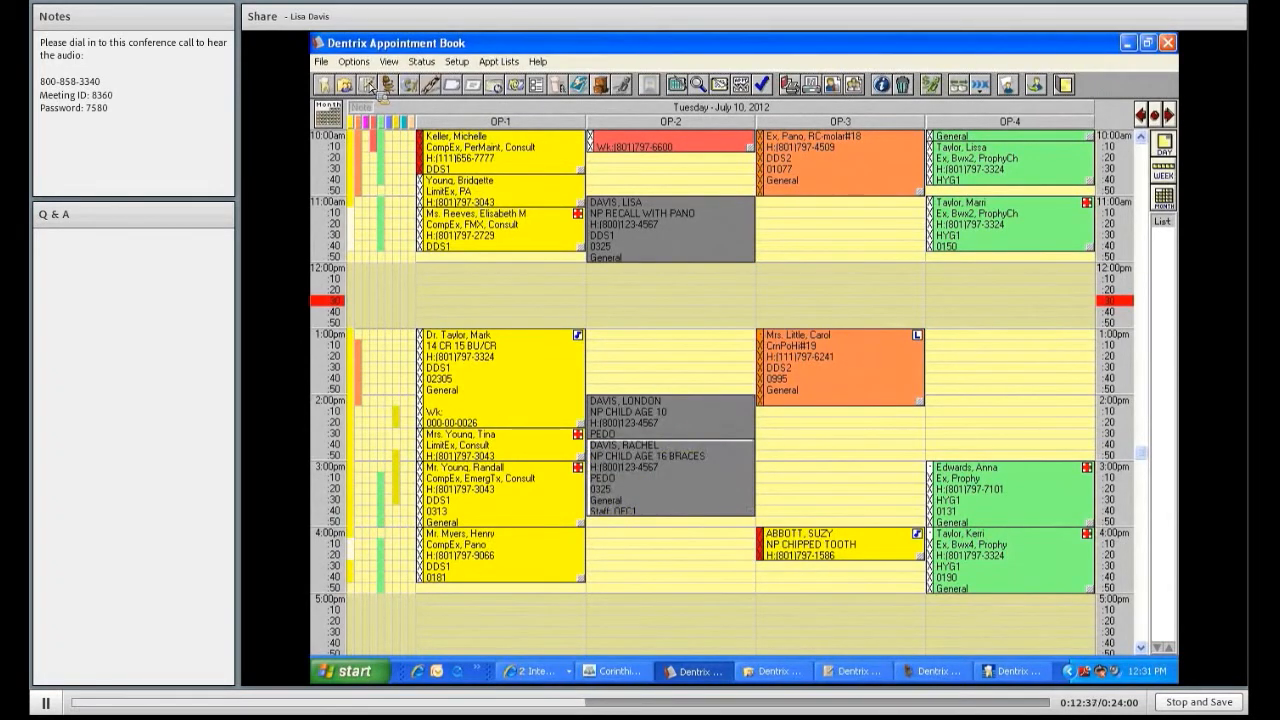
left_click(369, 86)
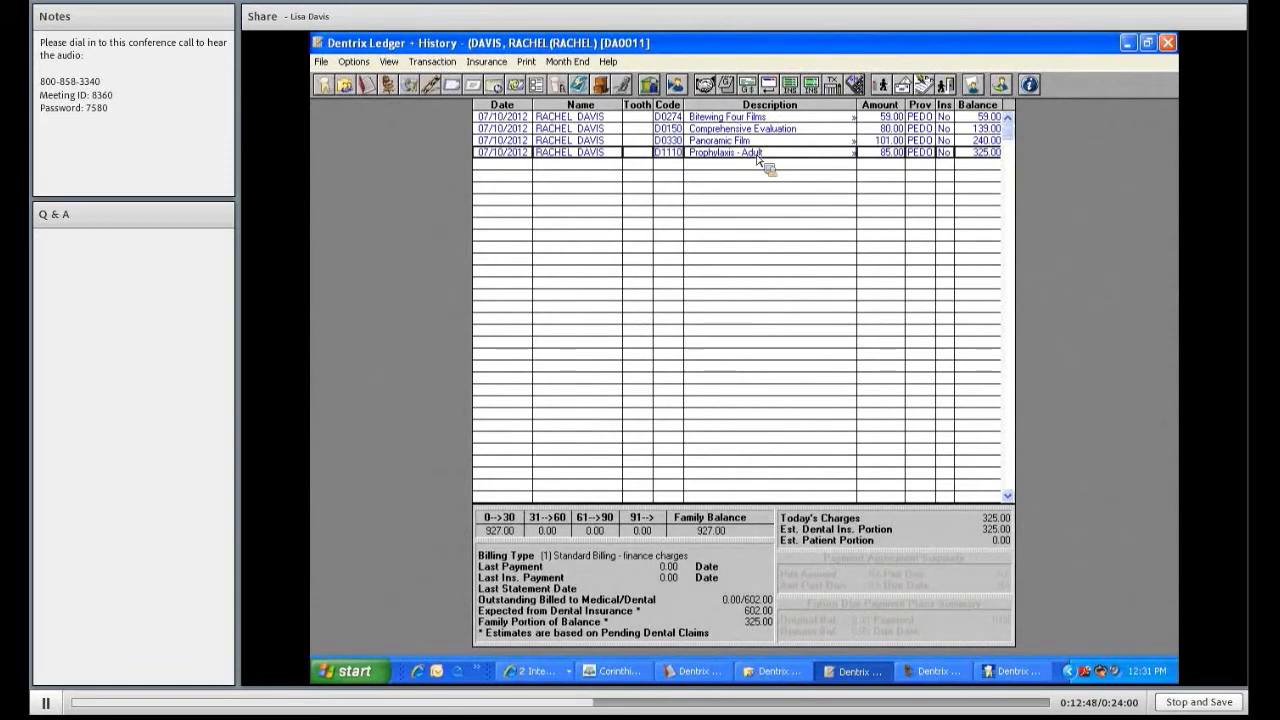
left_click(808, 88)
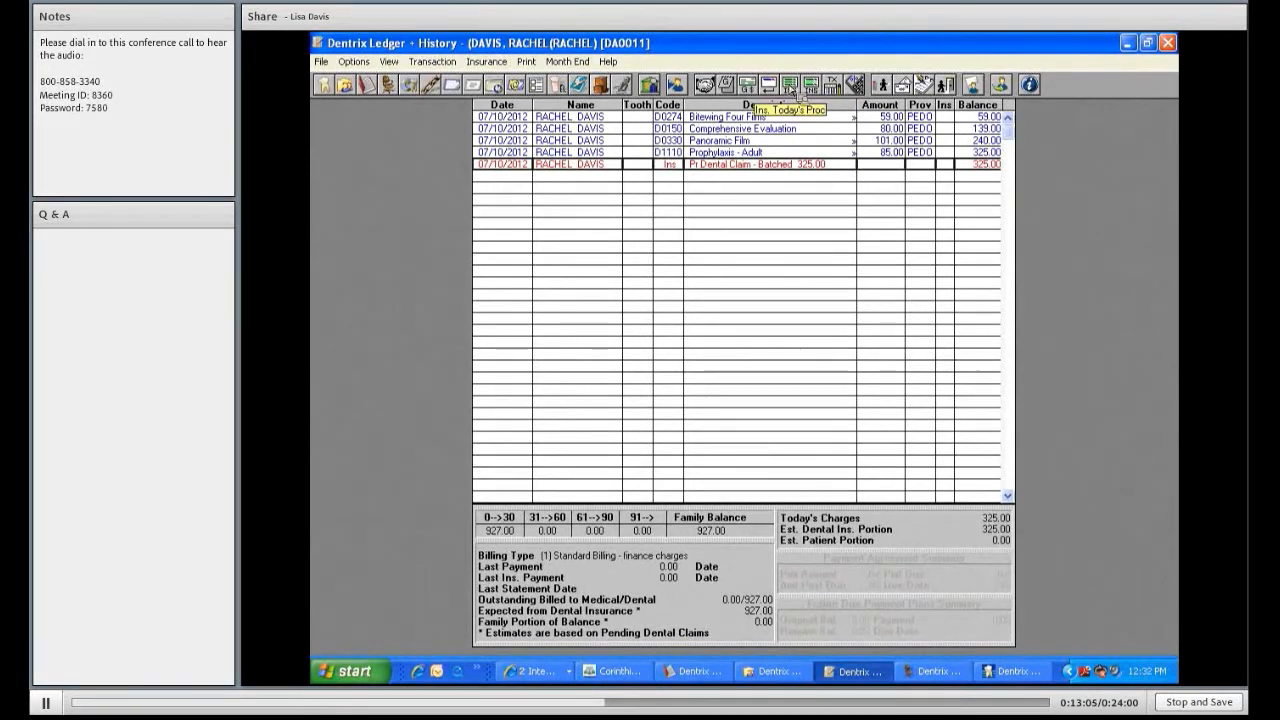
Show the whole family's ledger with running balance and fill in a 15.00 VISA/MC payment with check number 1234568
left_click(390, 84)
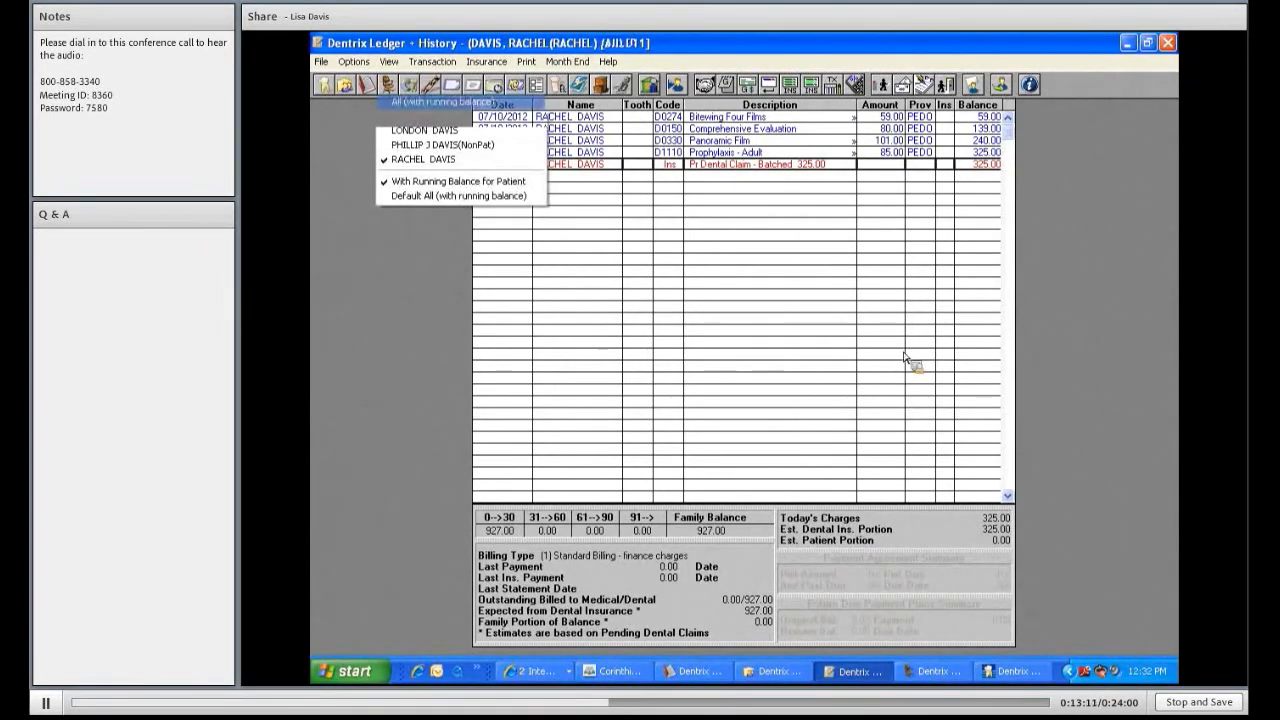
key("Return")
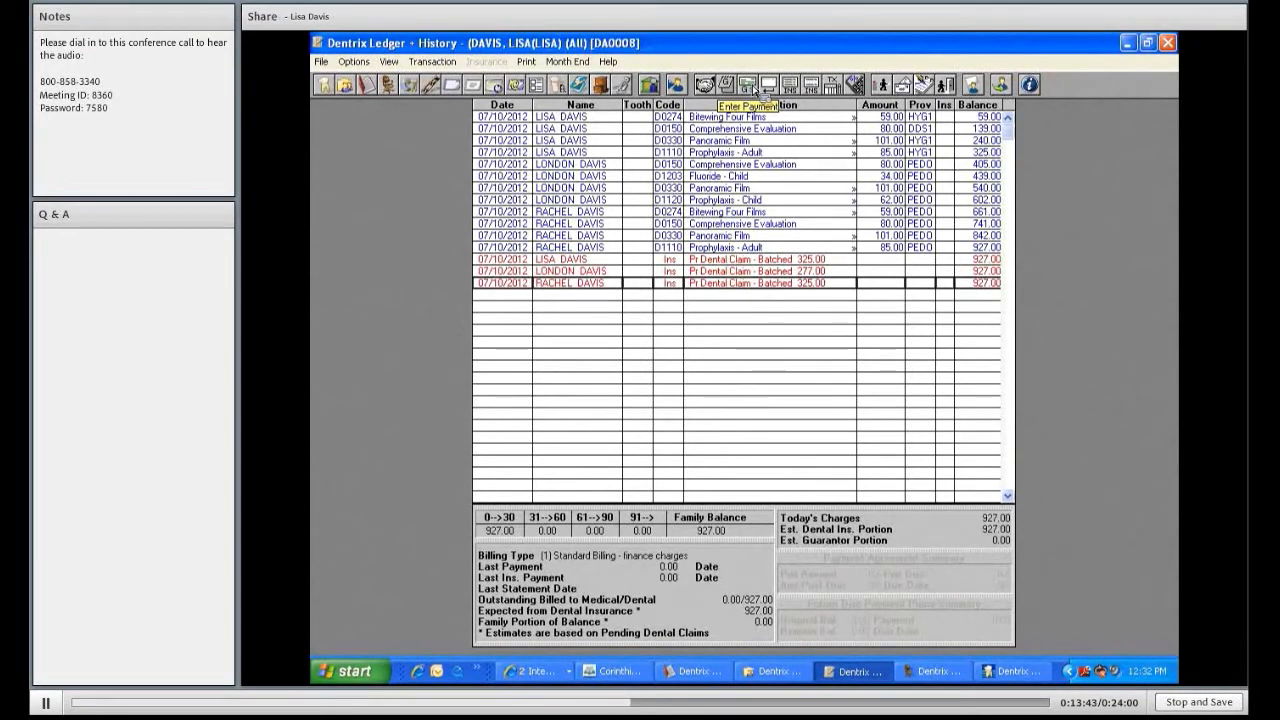
left_click(754, 89)
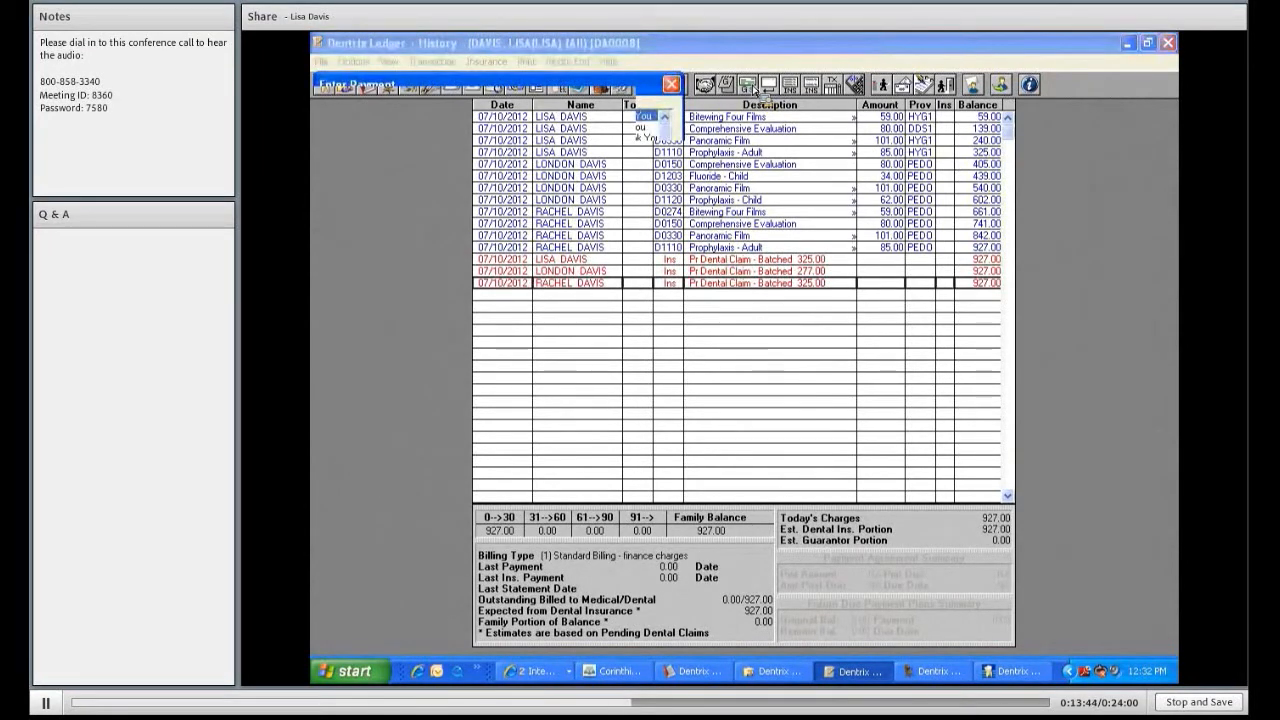
type("15.00")
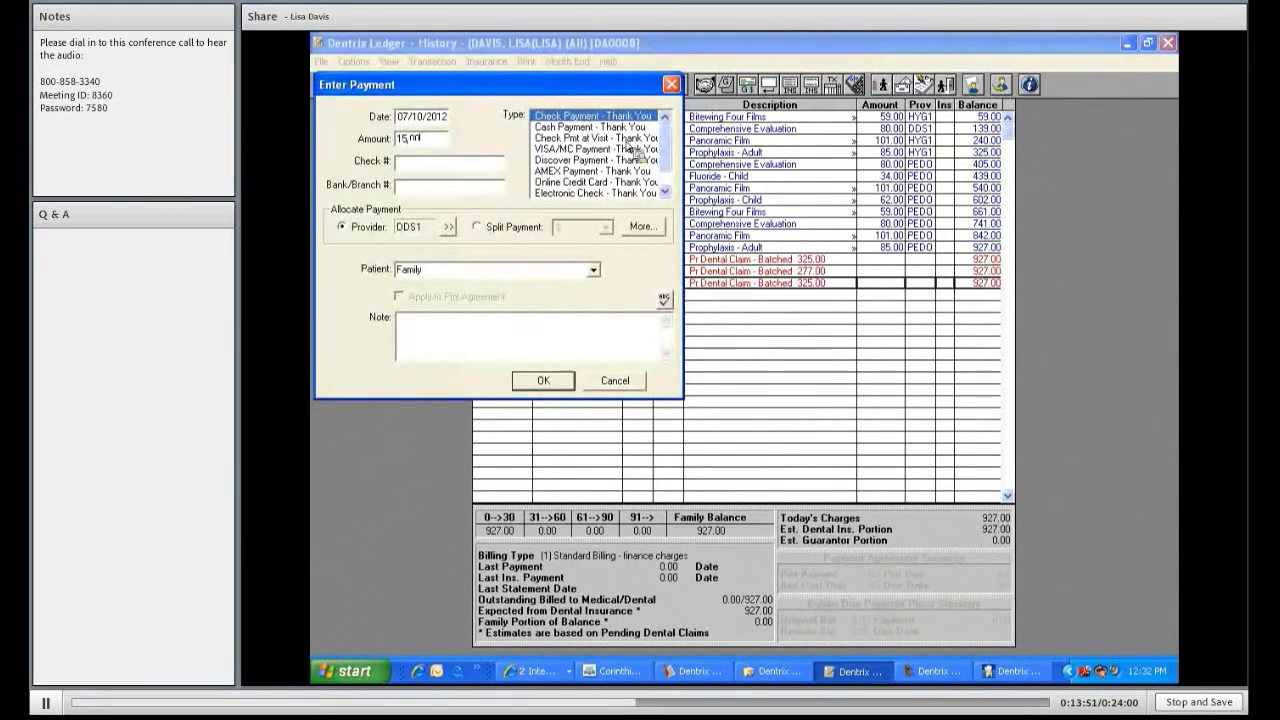
left_click(406, 166)
type("1234568")
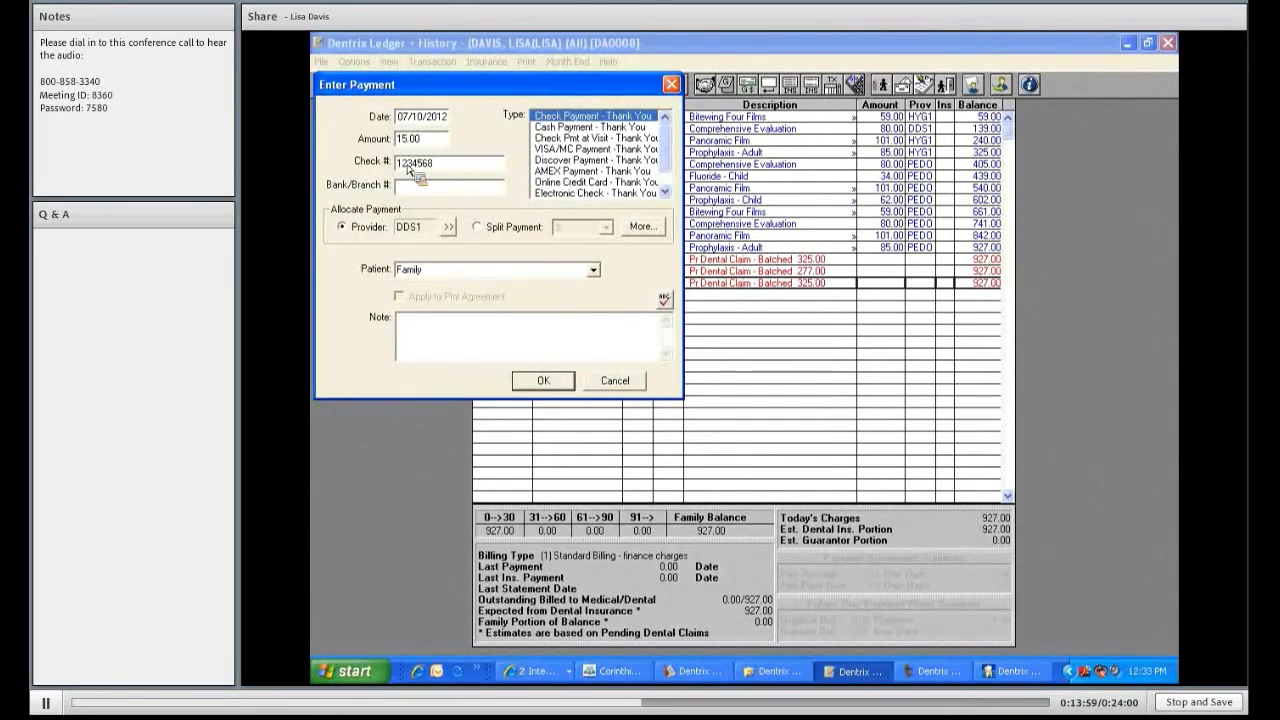
left_click(584, 150)
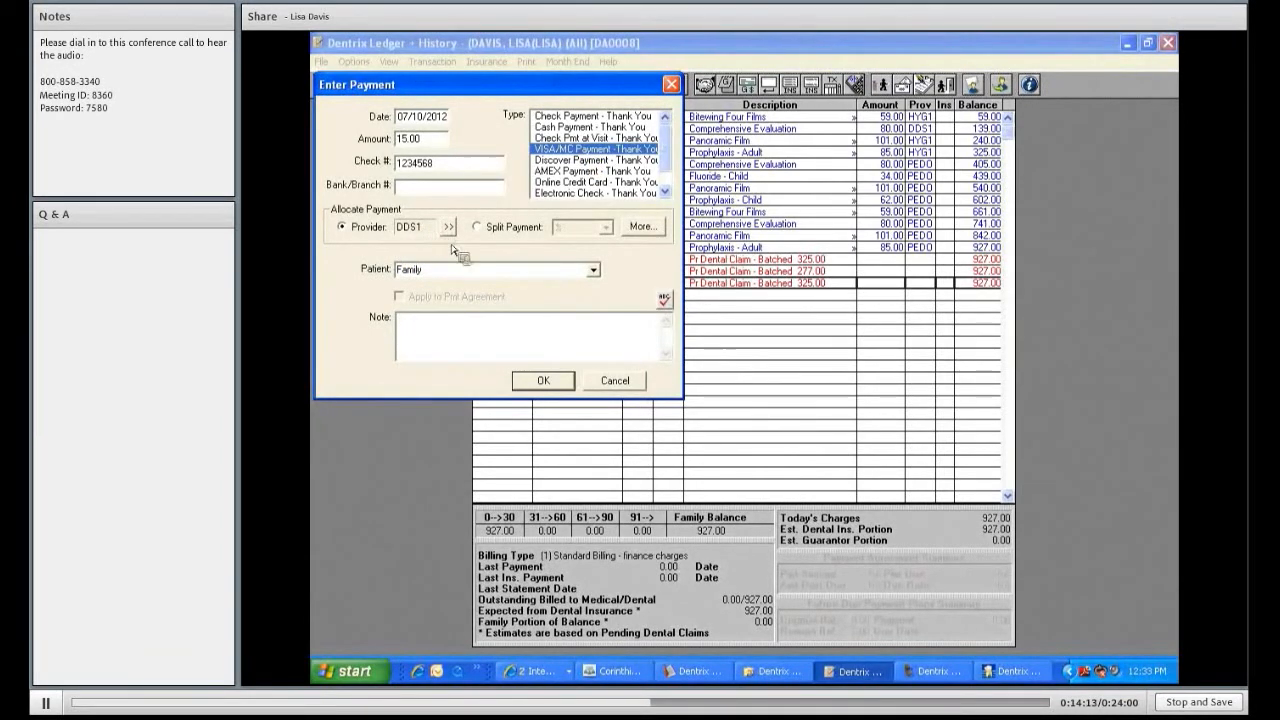
Assign the payment to the guarantor instead of the family, add the note CO-PAY and post it
left_click(593, 270)
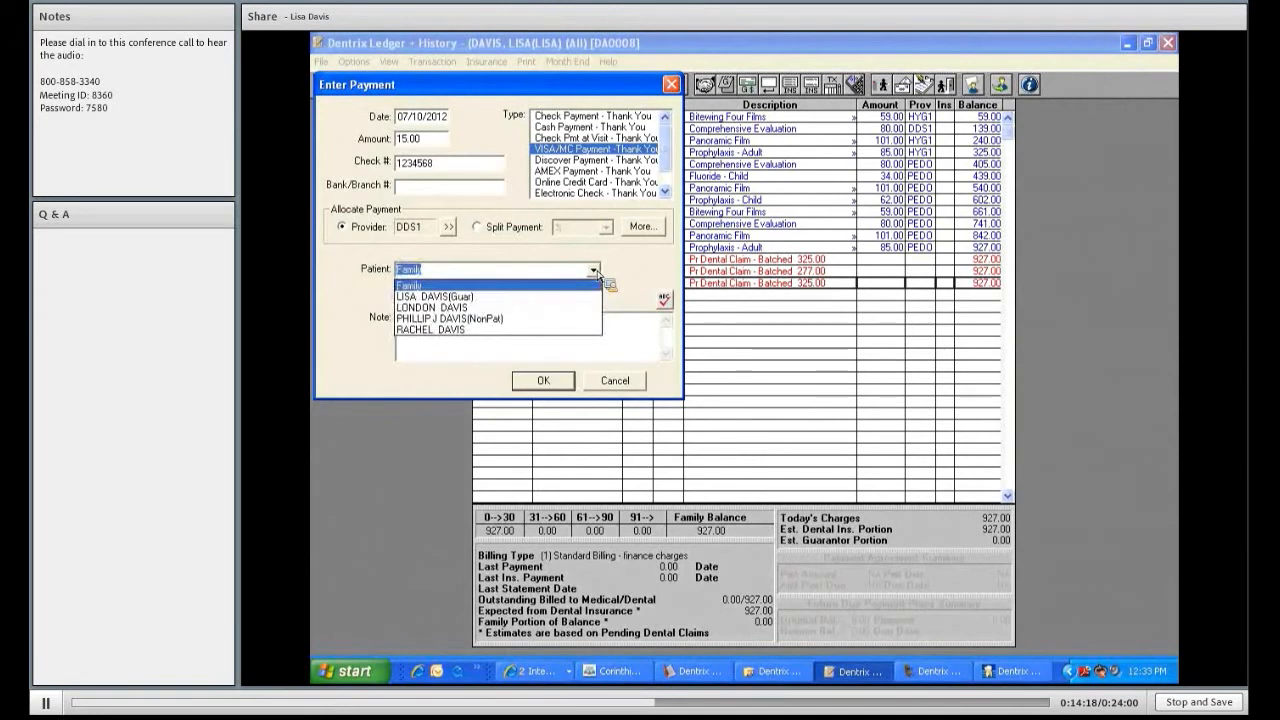
left_click(436, 300)
left_click(427, 327)
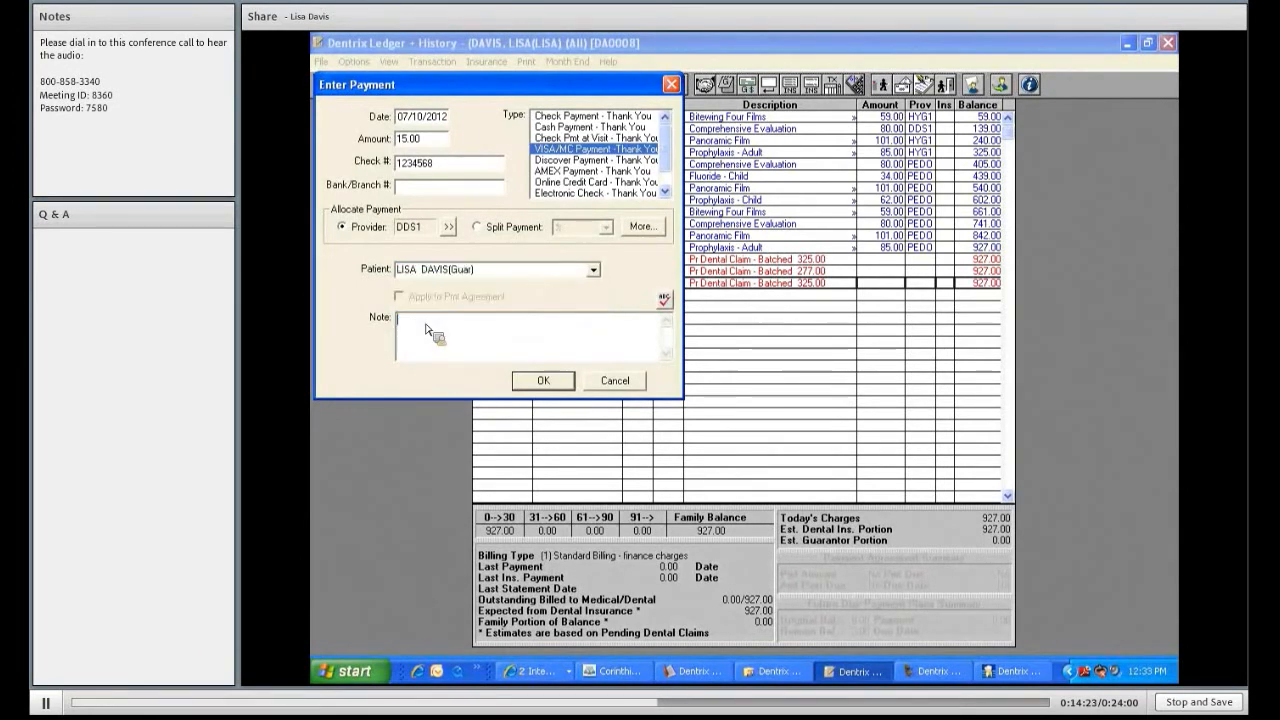
type("CO-PAY")
left_click(603, 381)
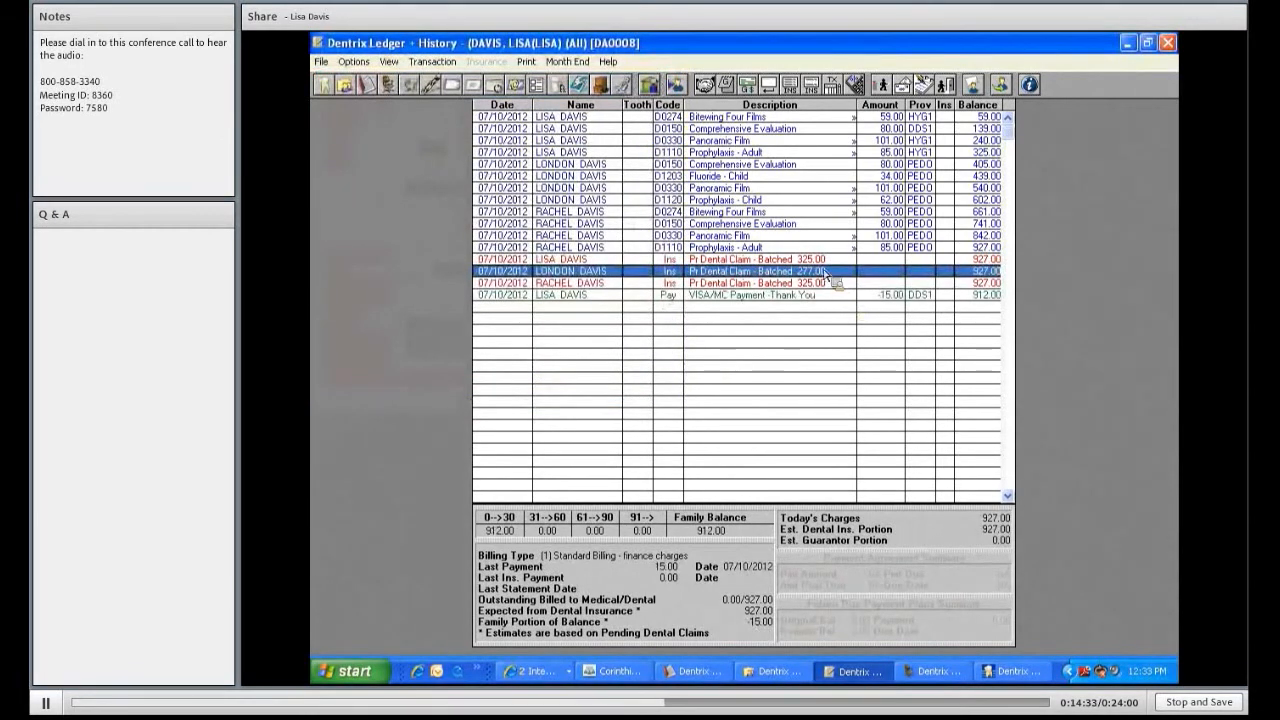
Open the guarantor's batched 325.00 claim and itemize its insurance payment by procedure, accepting 59.00 for Bitewing Four Films
left_click(828, 283)
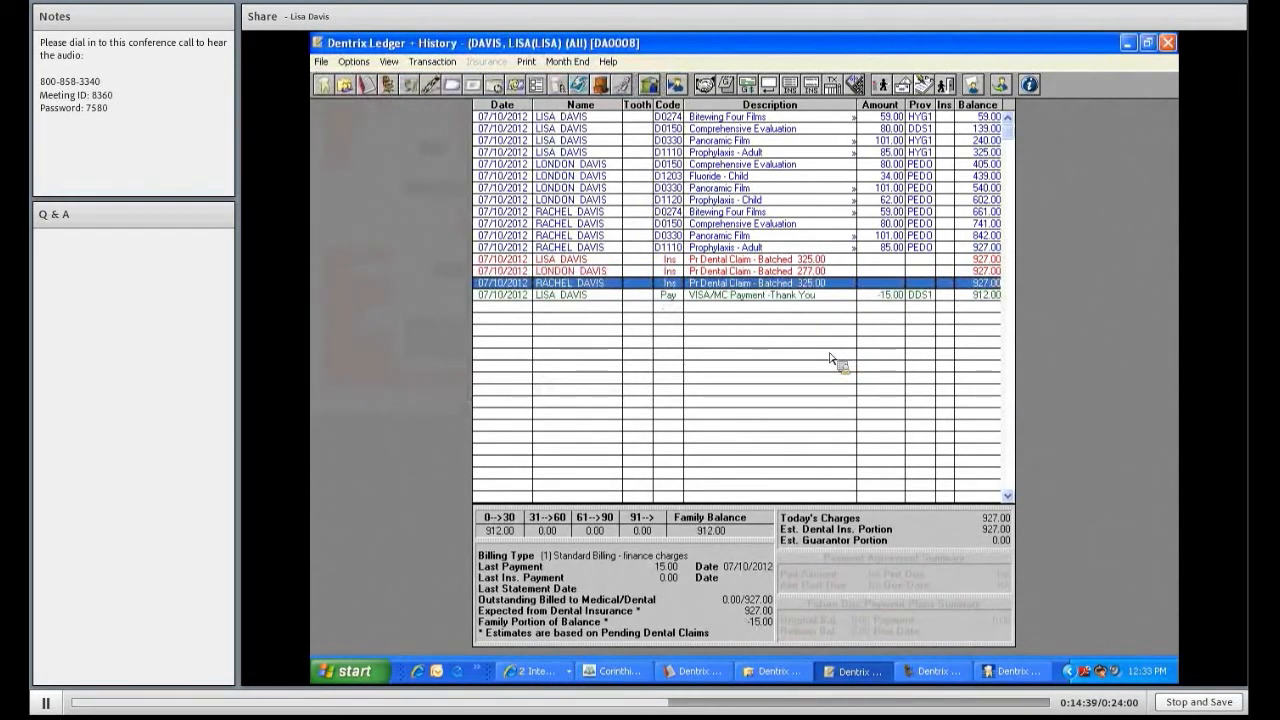
left_click(813, 295)
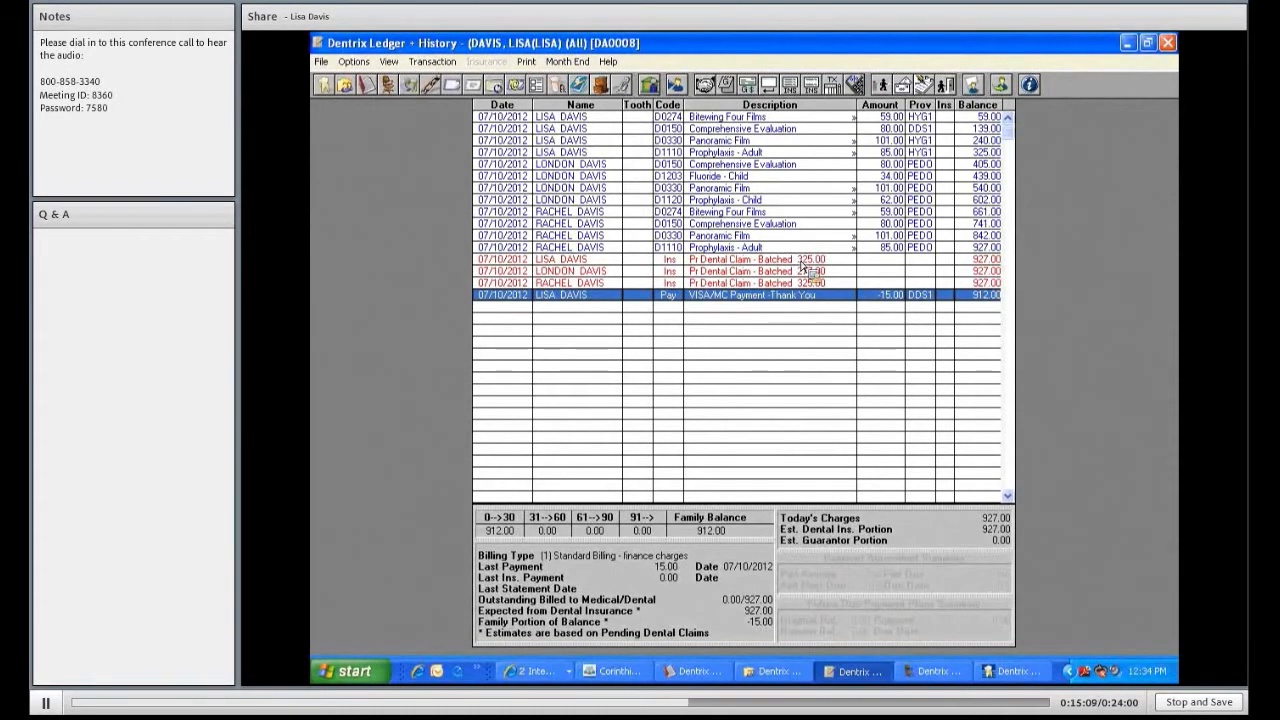
left_click(800, 262)
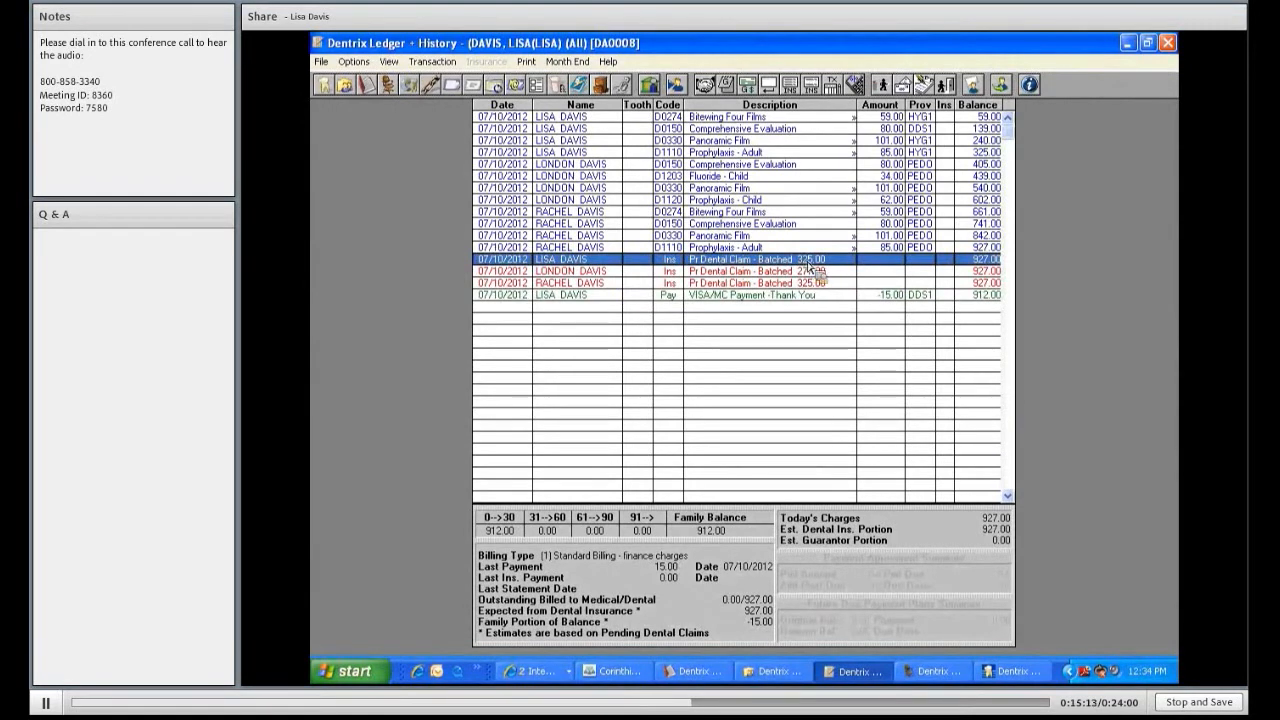
double_click(808, 262)
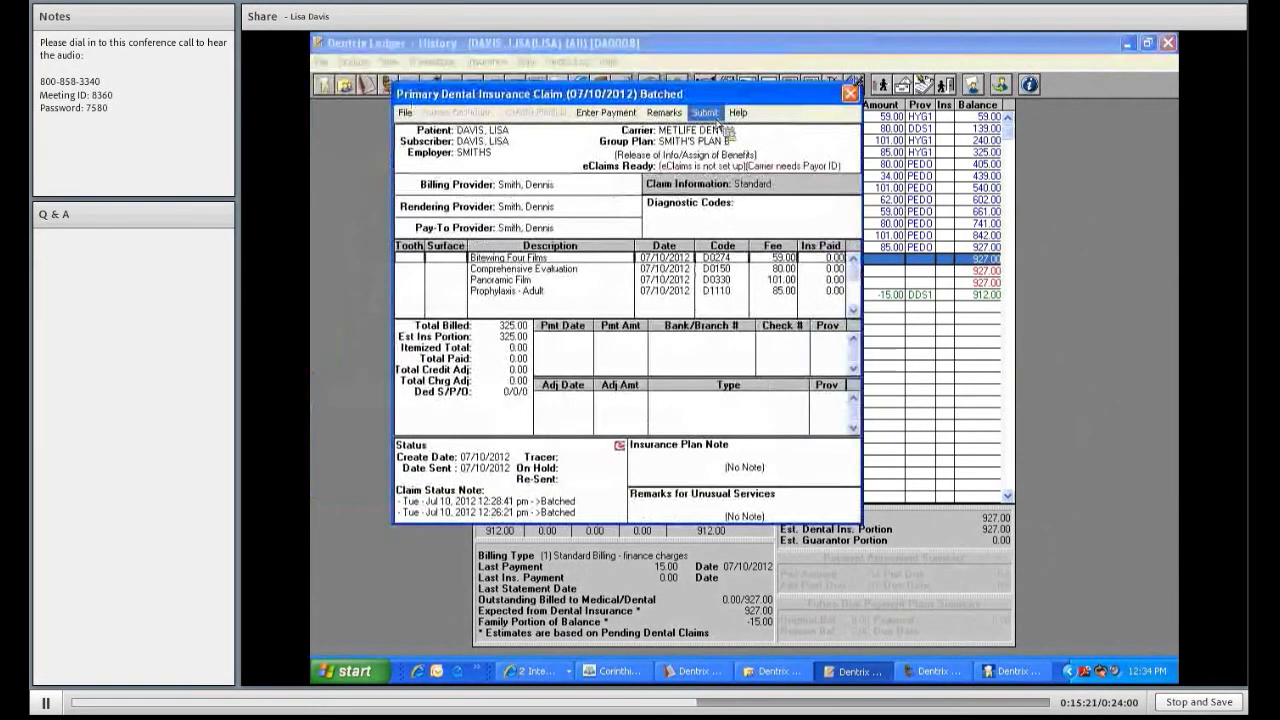
left_click(617, 114)
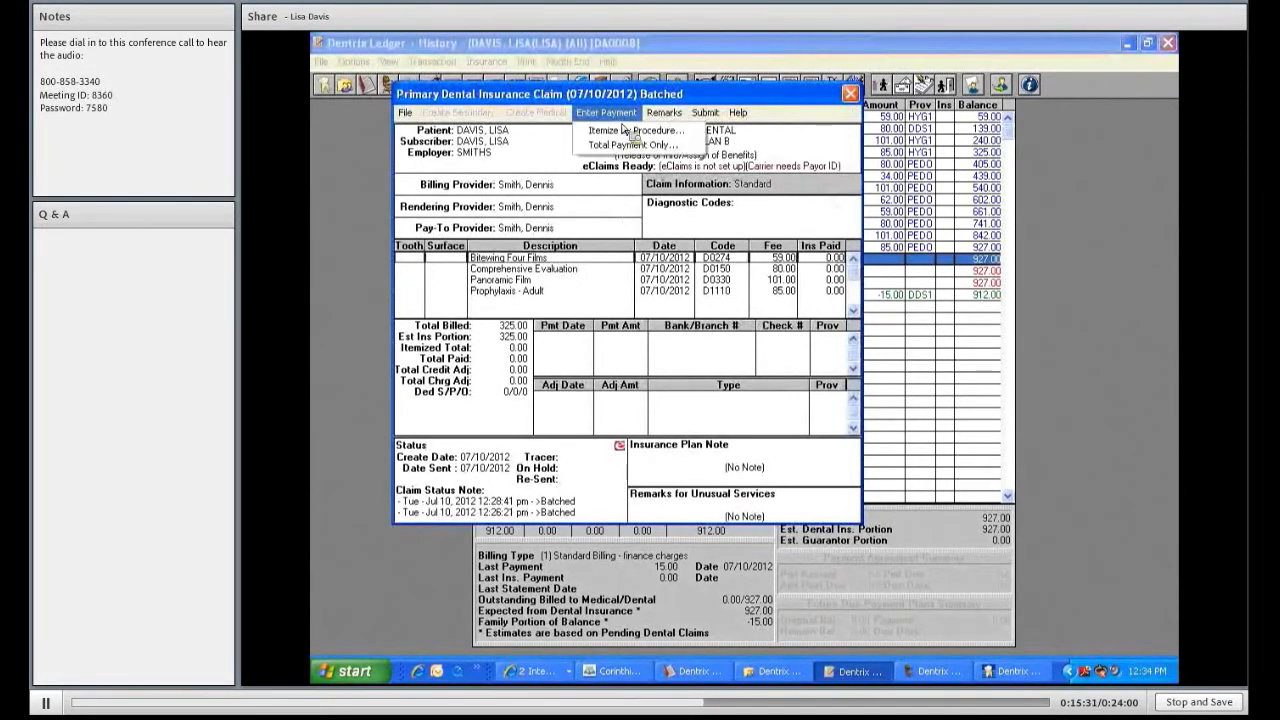
left_click(673, 132)
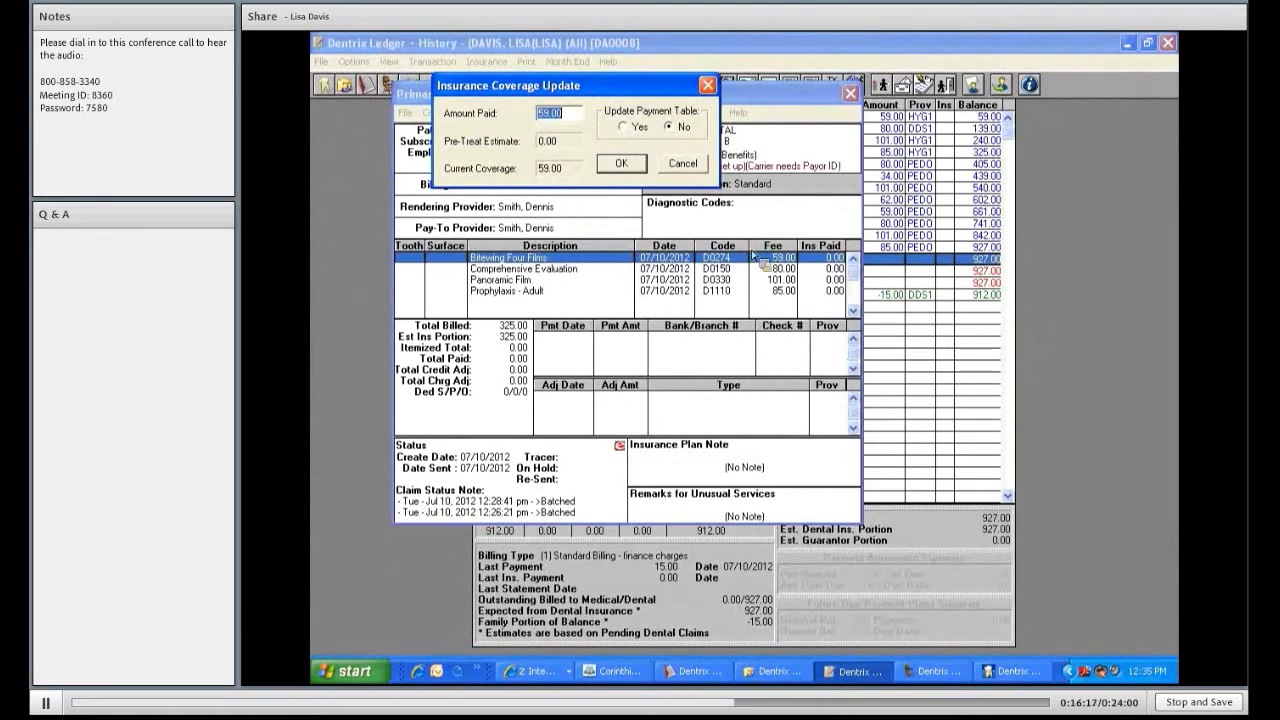
left_click(620, 161)
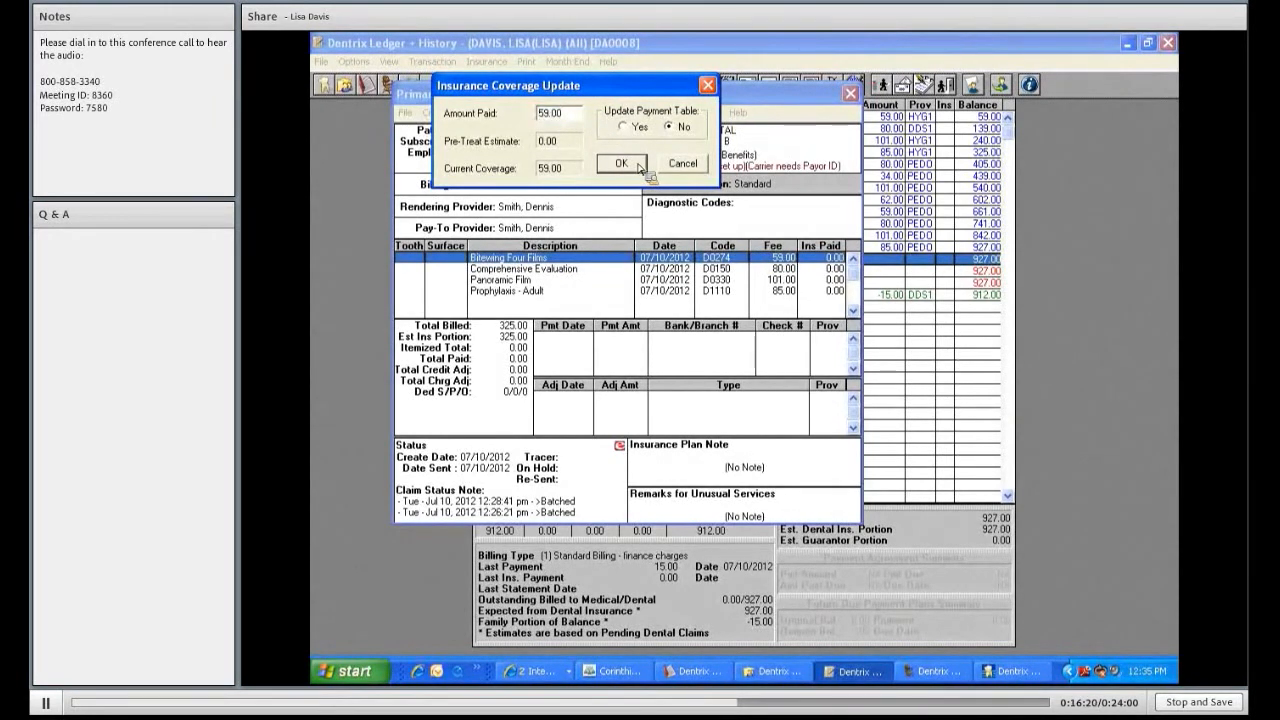
Set the insurance amount paid for Comprehensive Evaluation to 65.00 and have the payment table updated
left_click(662, 271)
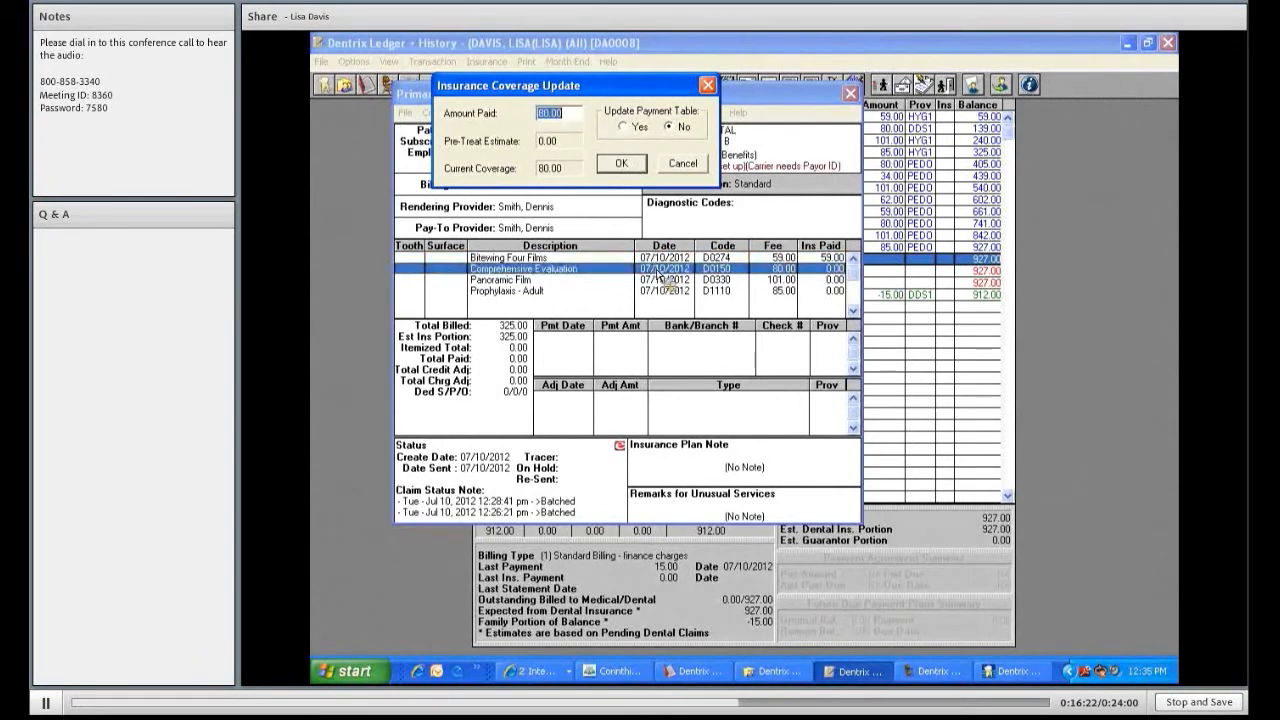
left_click(603, 158)
type("65.00")
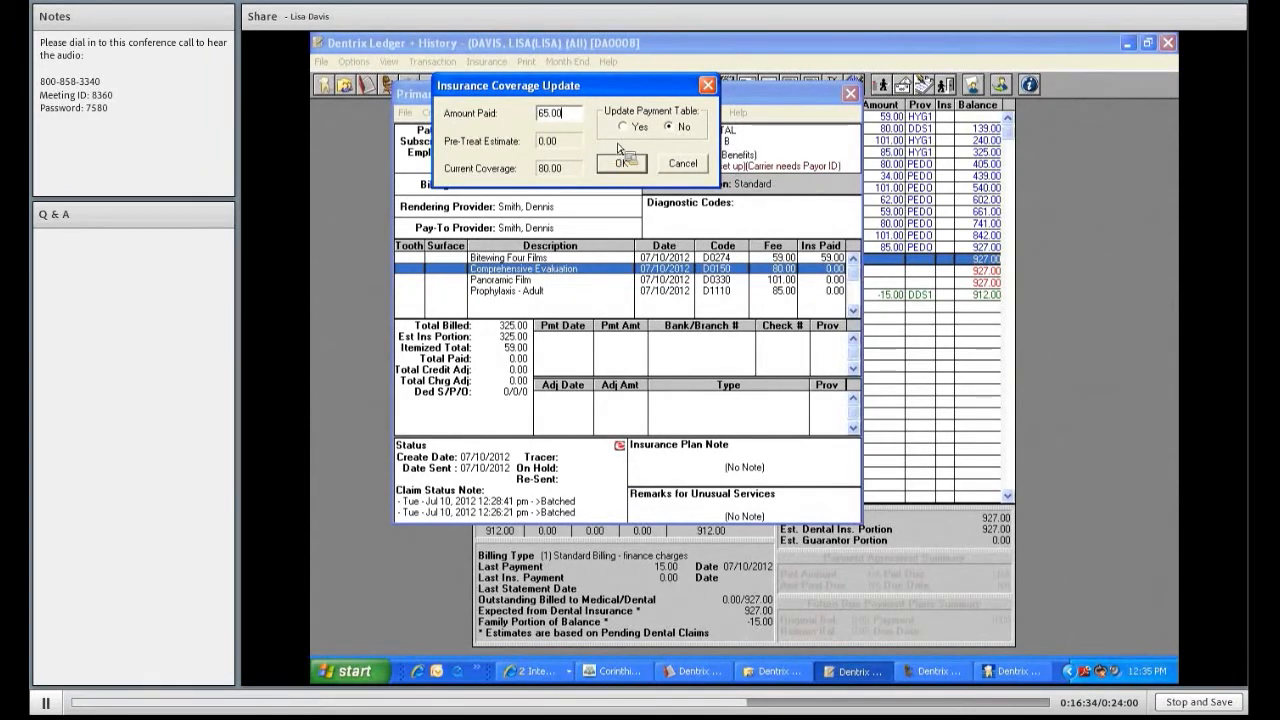
left_click(623, 127)
left_click(632, 166)
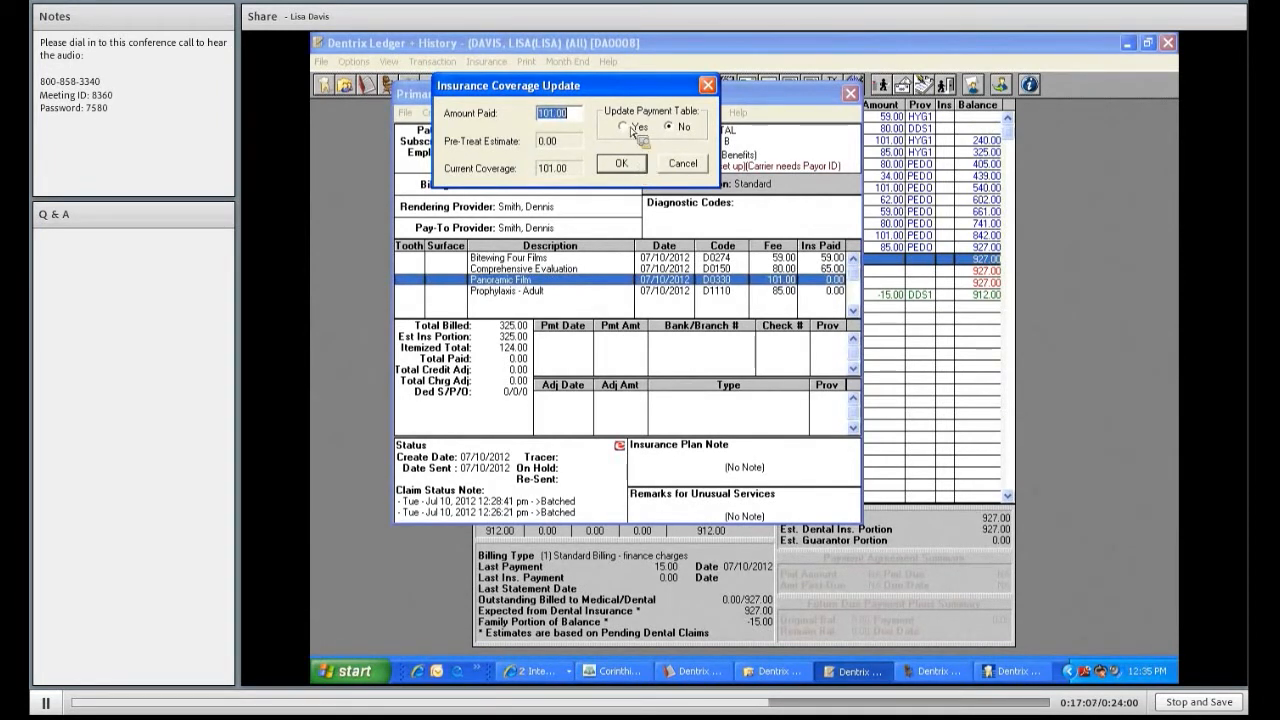
Accept insurance payments of 101.00 for Panoramic Film and 85.00 for Prophylaxis - Adult
left_click(578, 119)
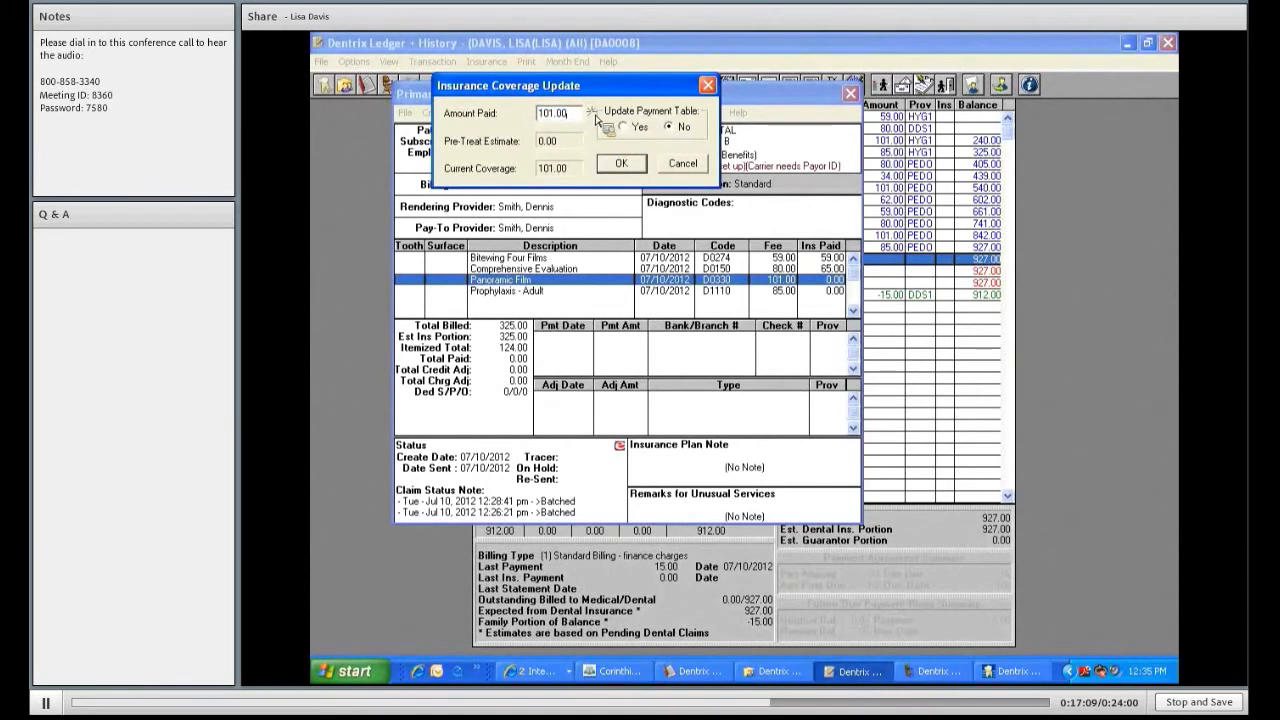
left_click(630, 168)
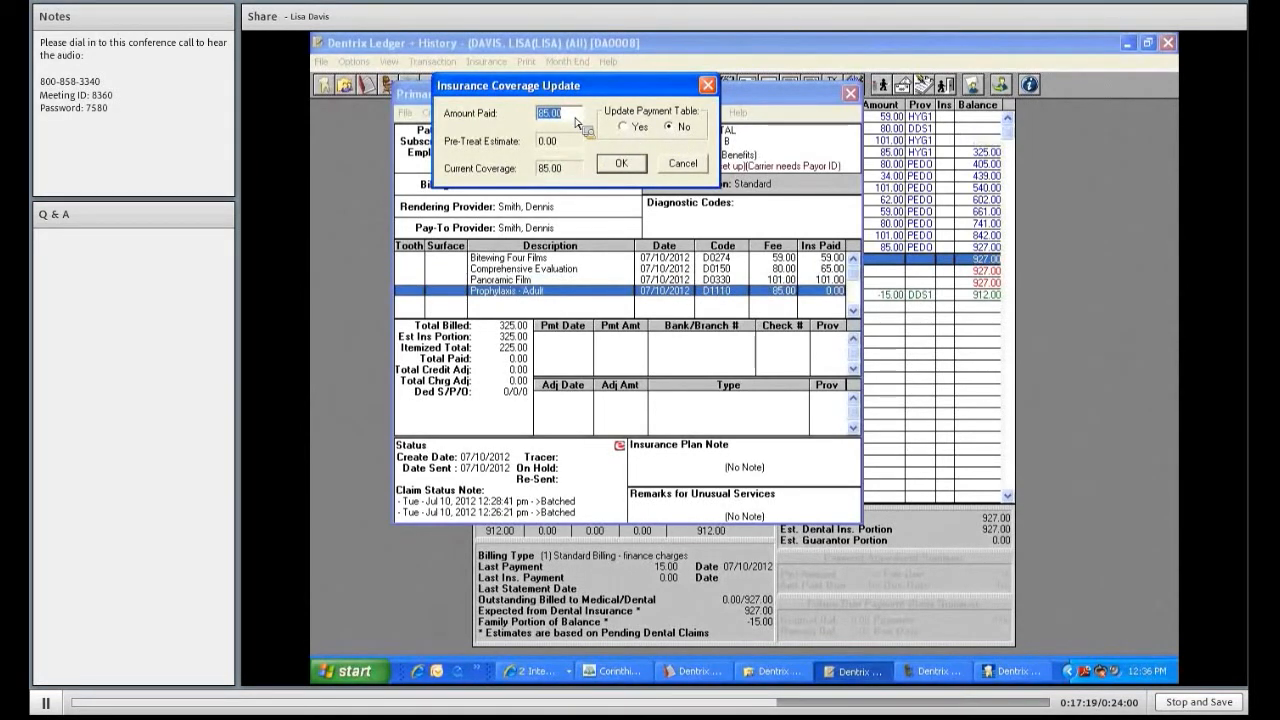
left_click(622, 163)
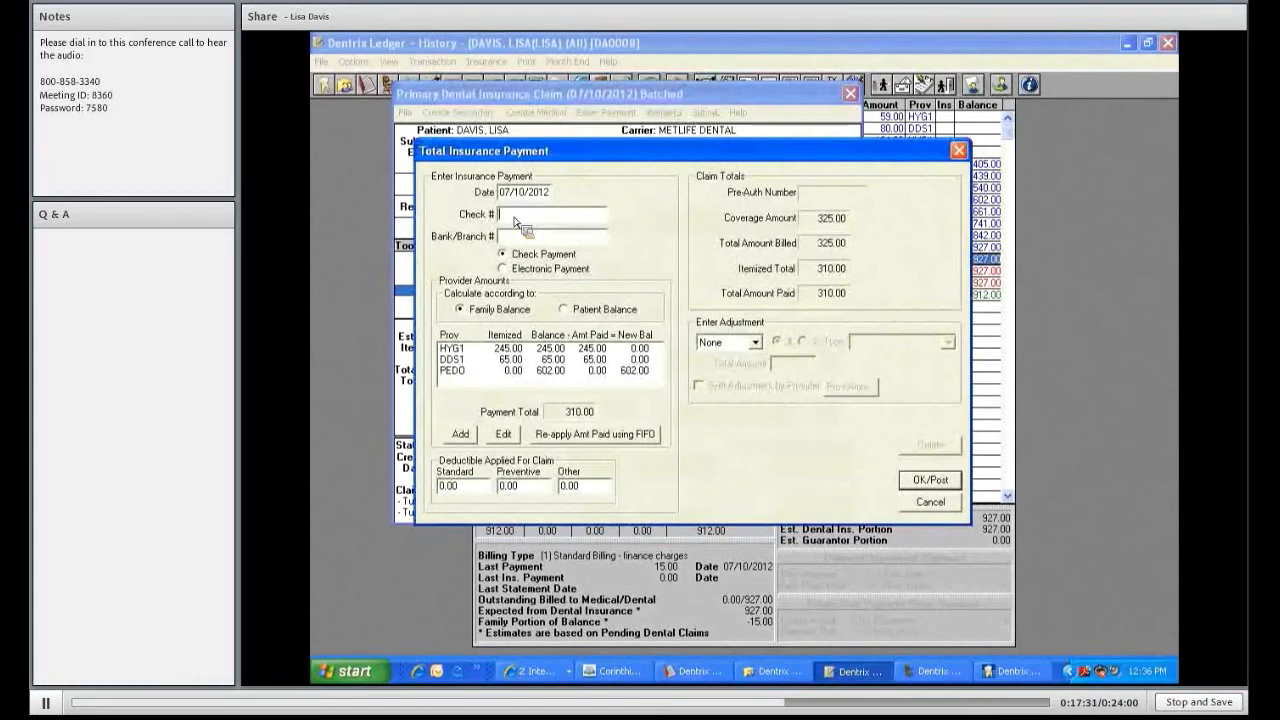
Post the itemized insurance payment with check number 12465756 and inspect its HYG1 and DDS1 entries in the family ledger
type("12465756")
left_click(612, 365)
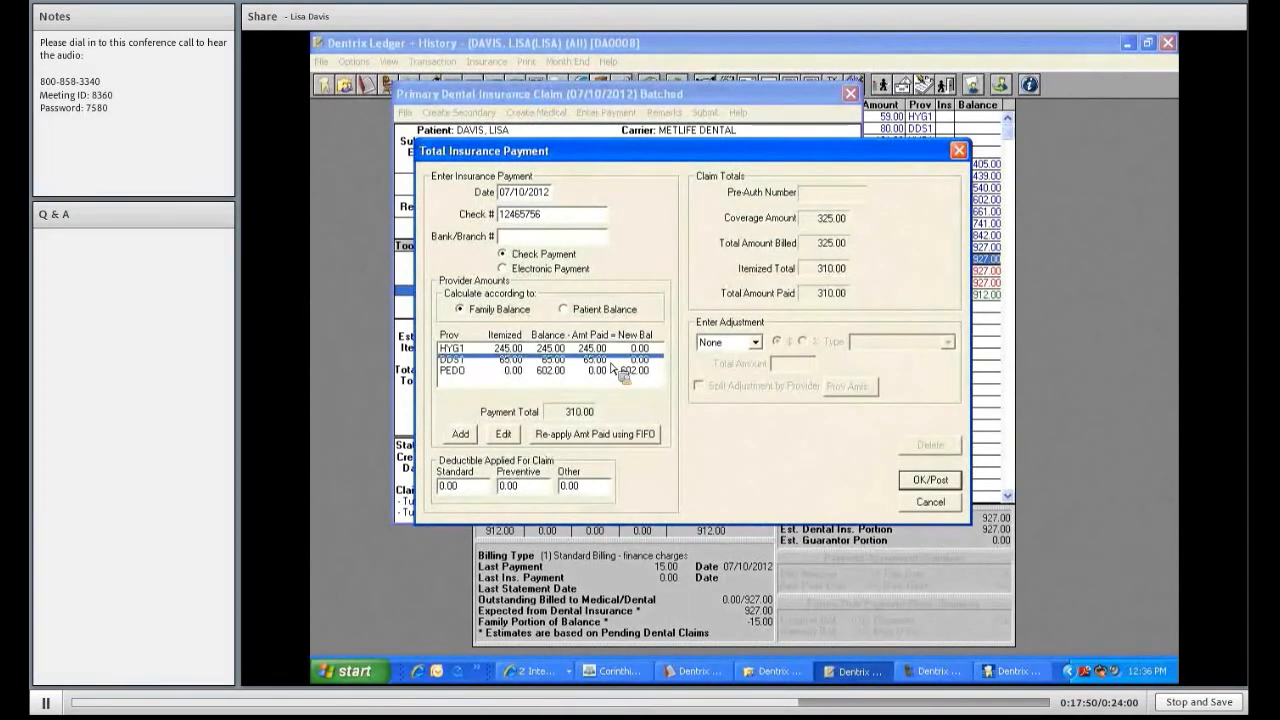
left_click(610, 359)
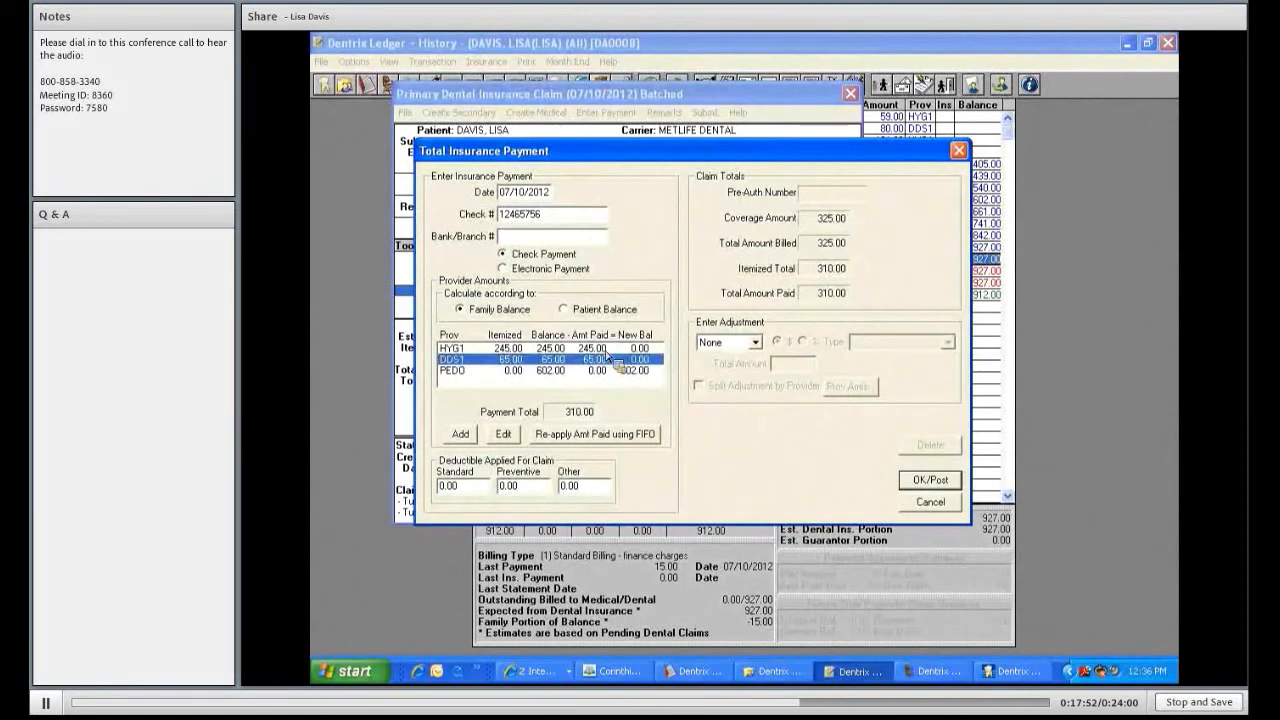
left_click(606, 350)
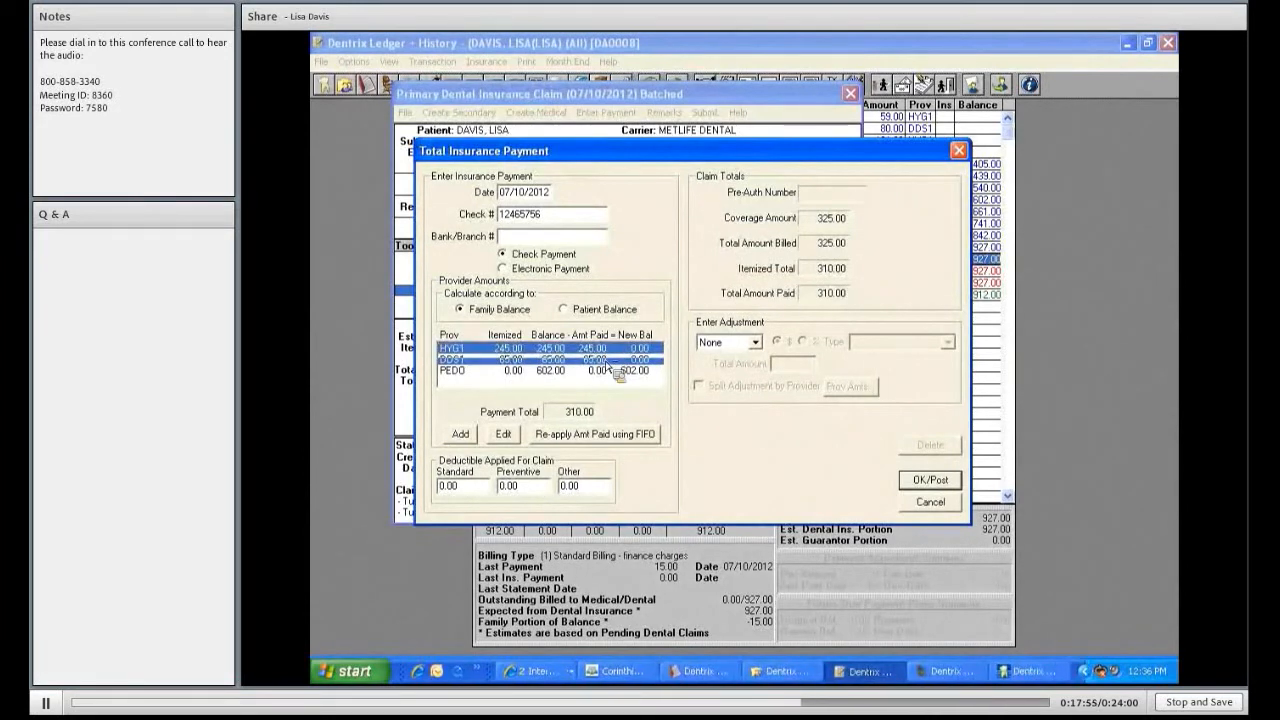
left_click(607, 360)
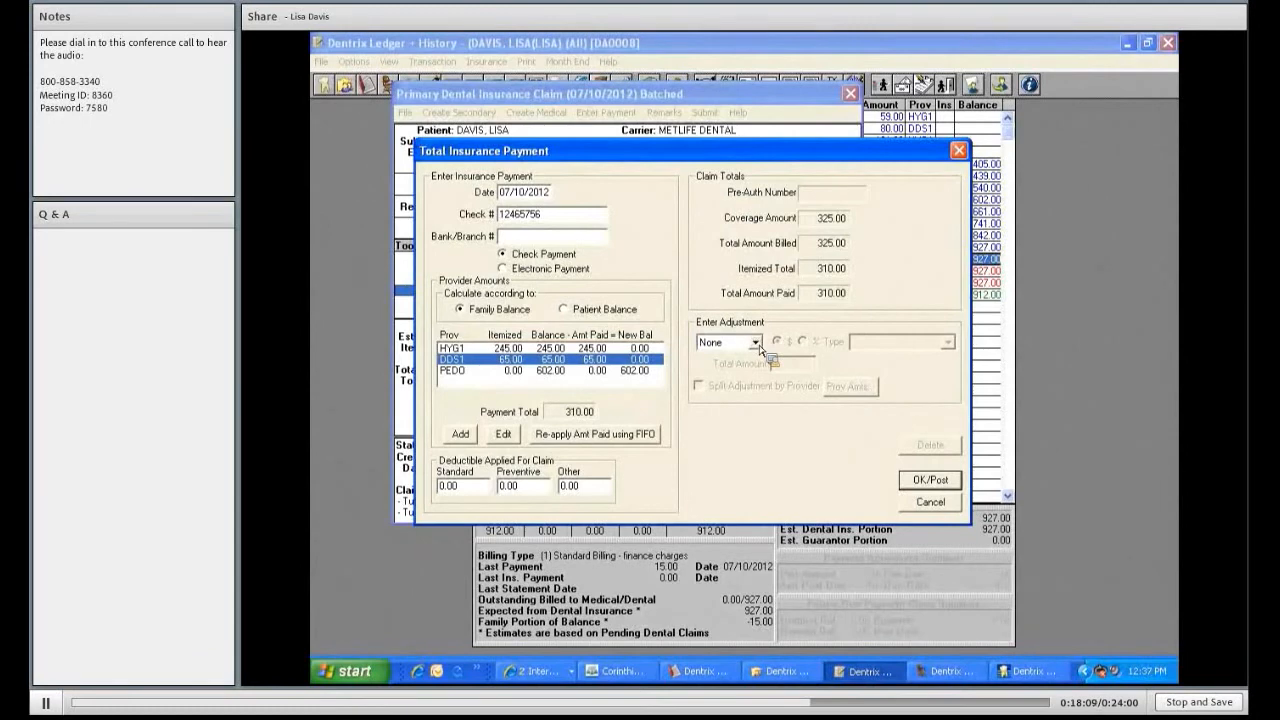
left_click(931, 482)
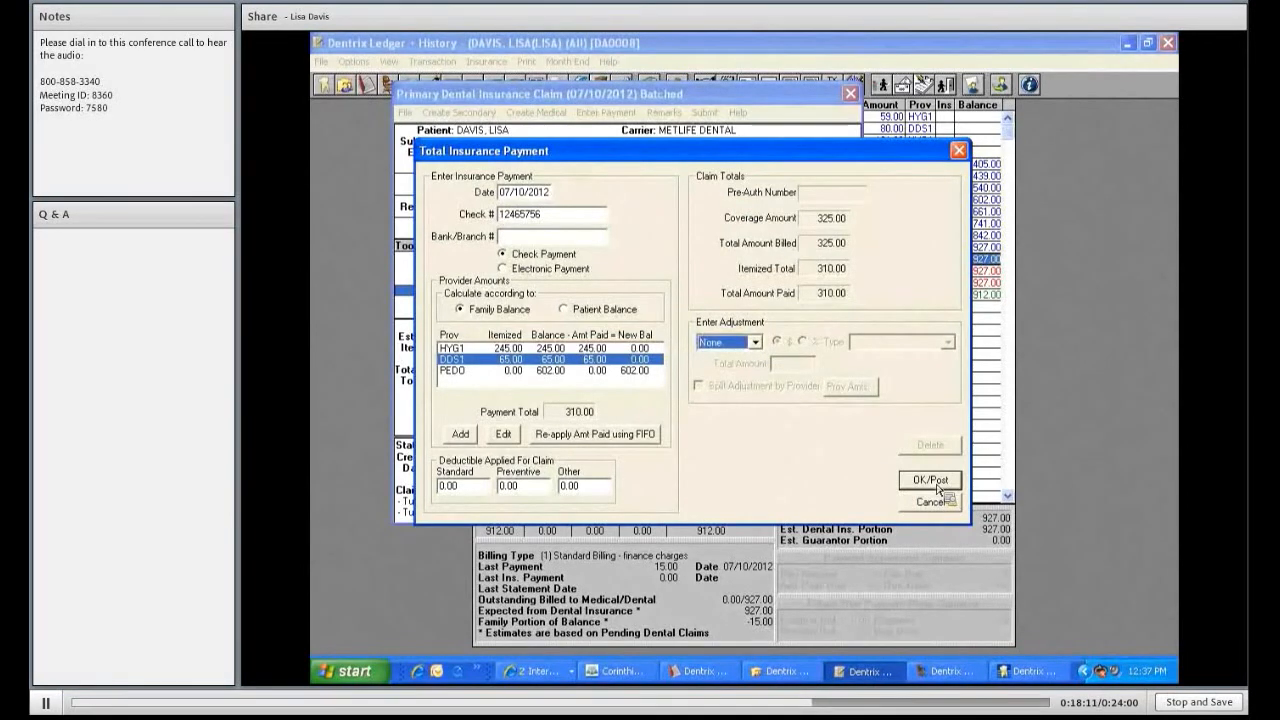
left_click(931, 481)
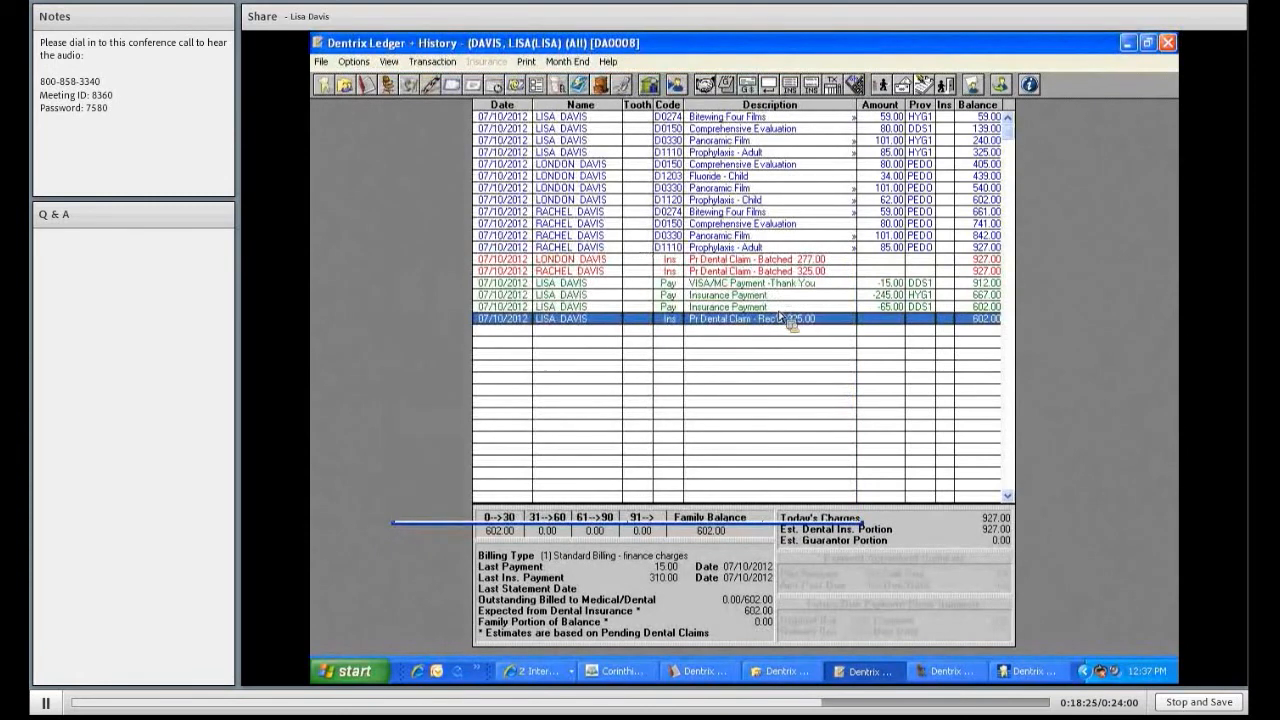
left_click(780, 308)
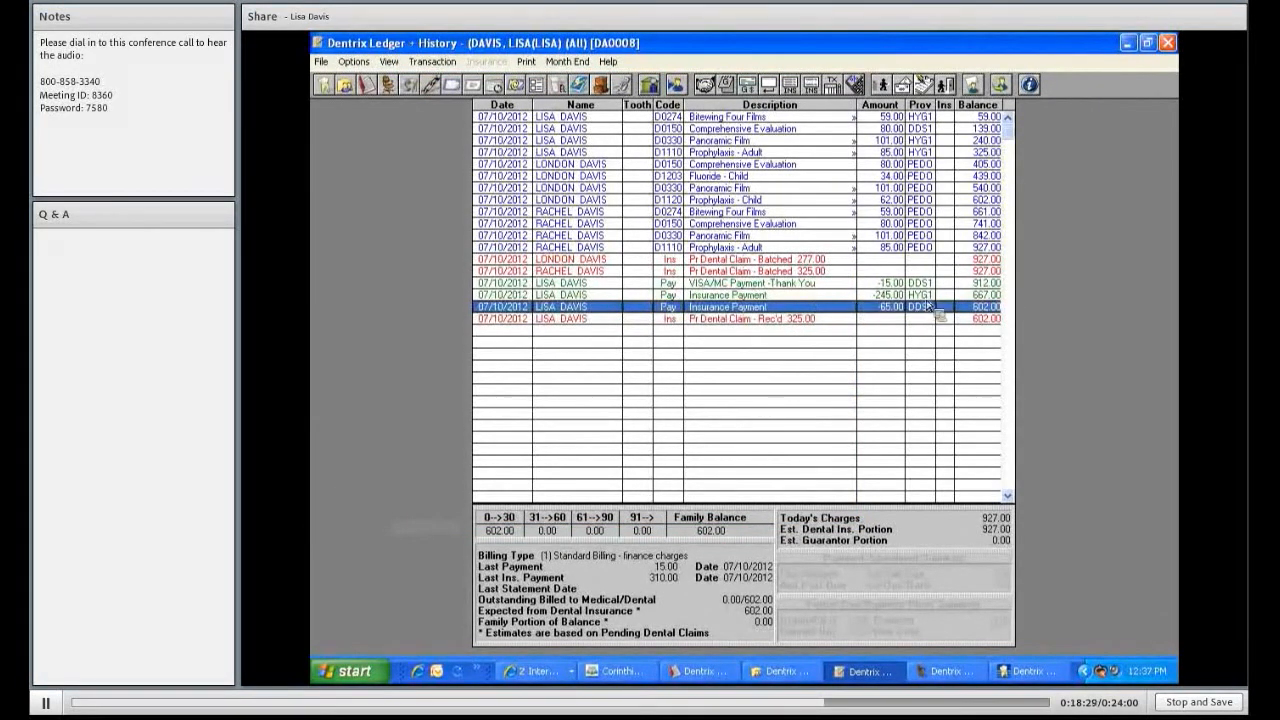
key("Up")
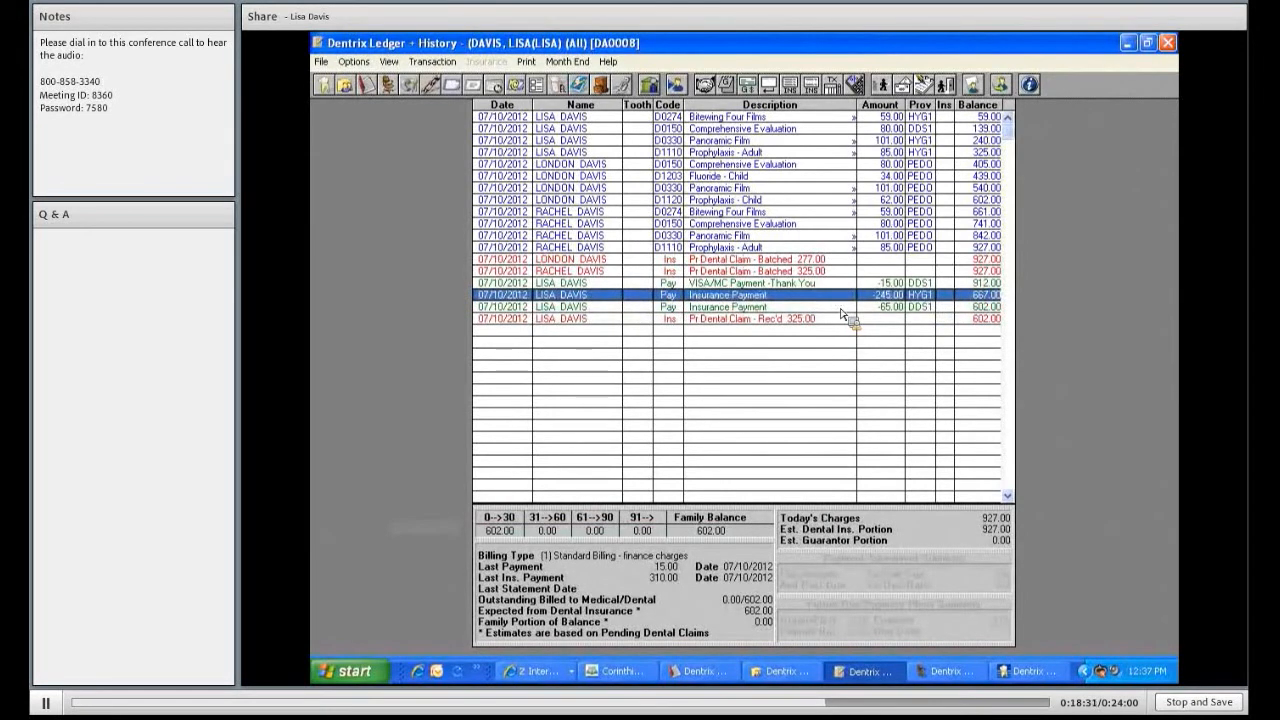
key("Down")
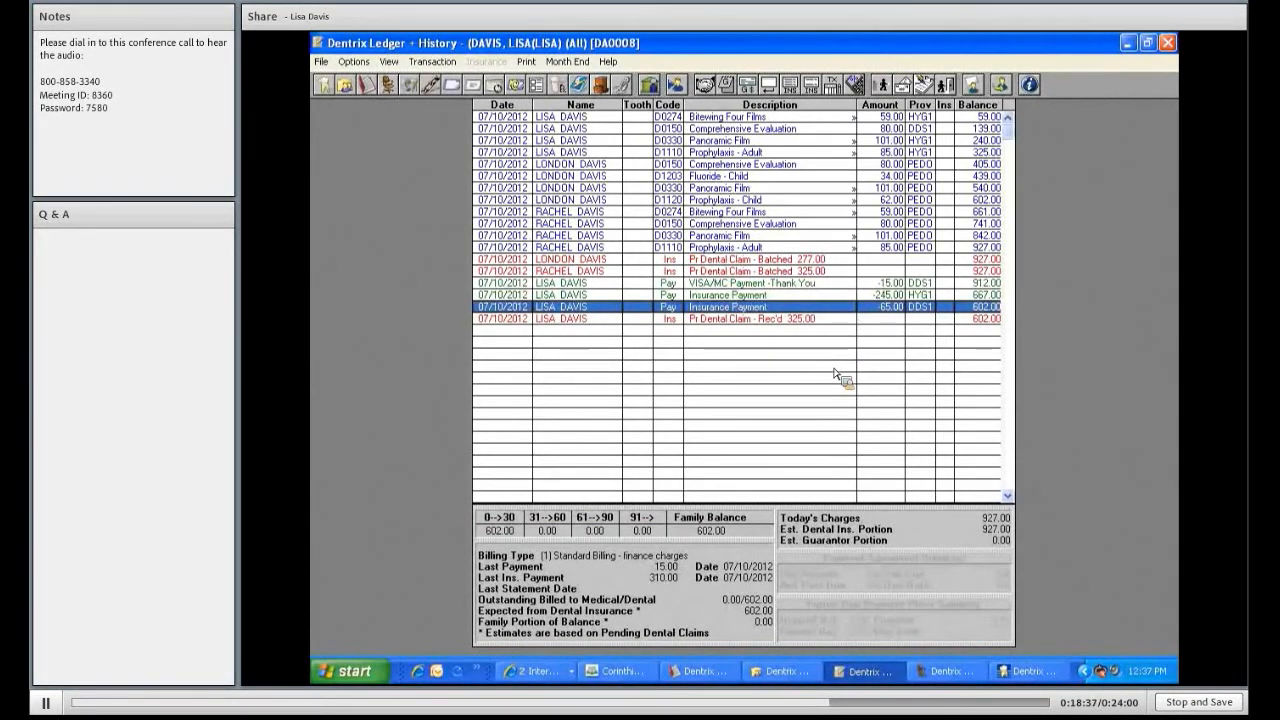
Open the batched 277.00 claim, itemize its payment by procedure, and set Comprehensive Evaluation to 50.00 with the payment table updated
left_click(785, 262)
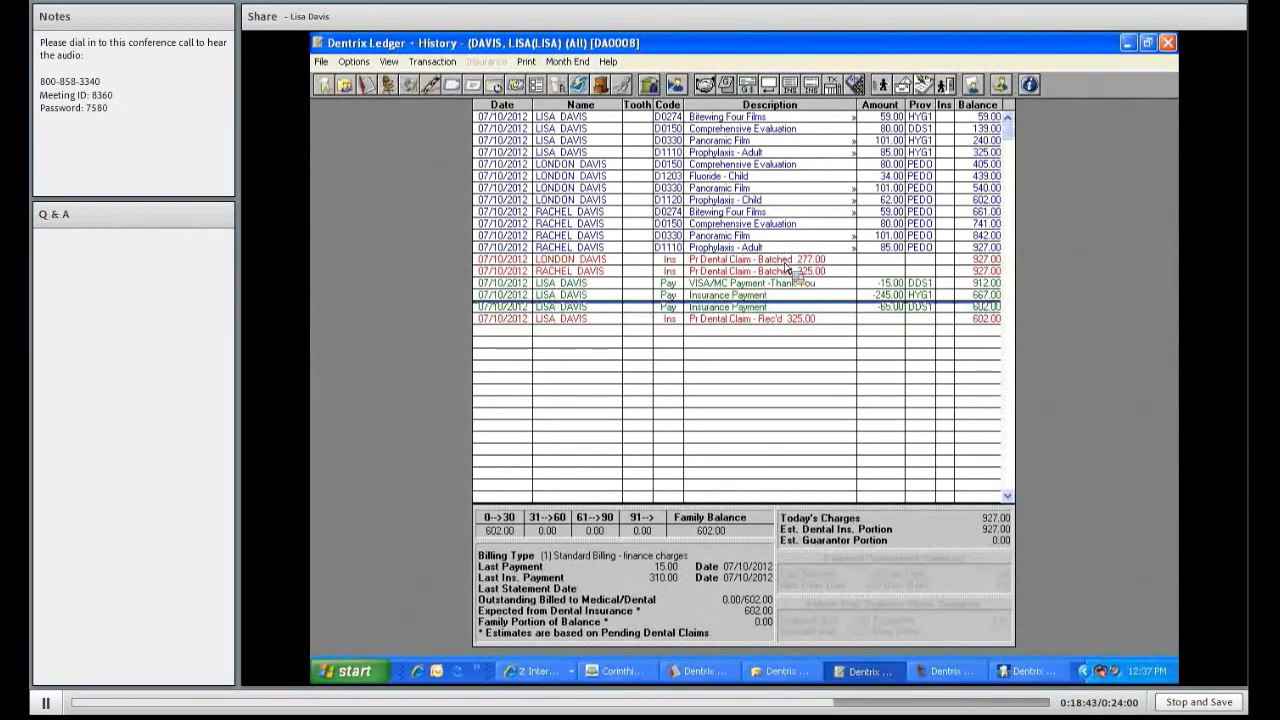
double_click(786, 262)
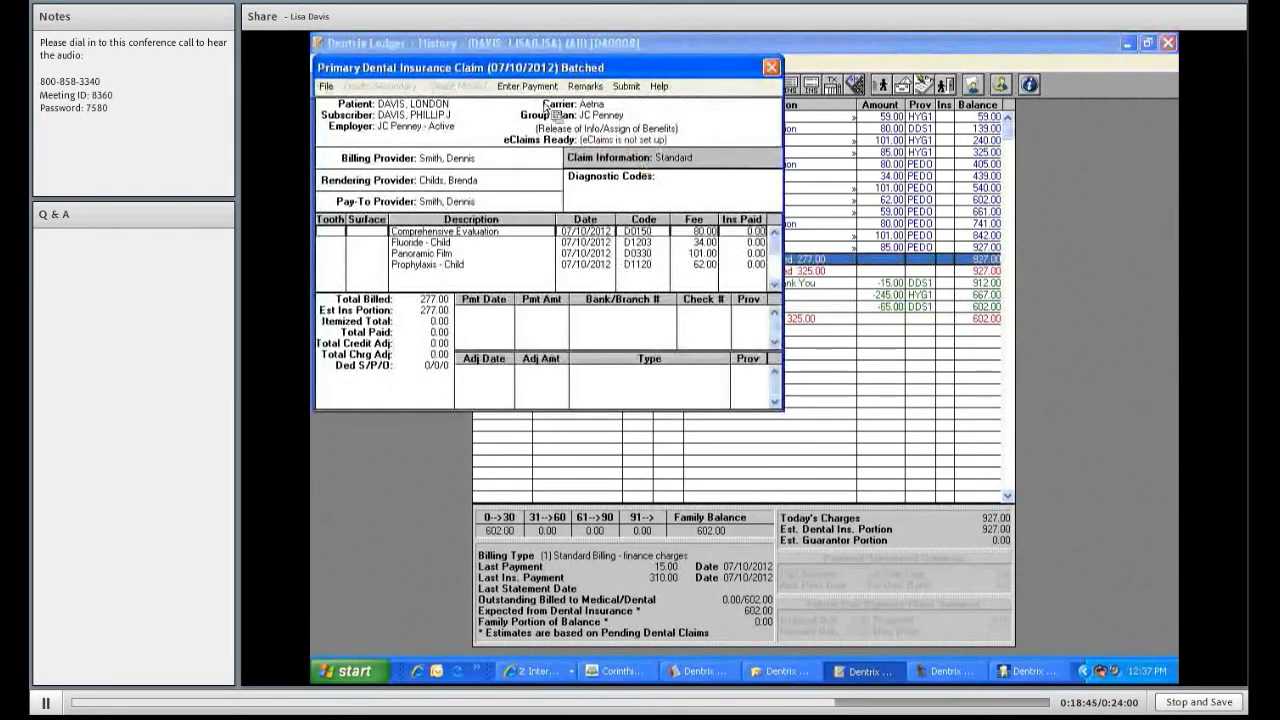
left_click(530, 87)
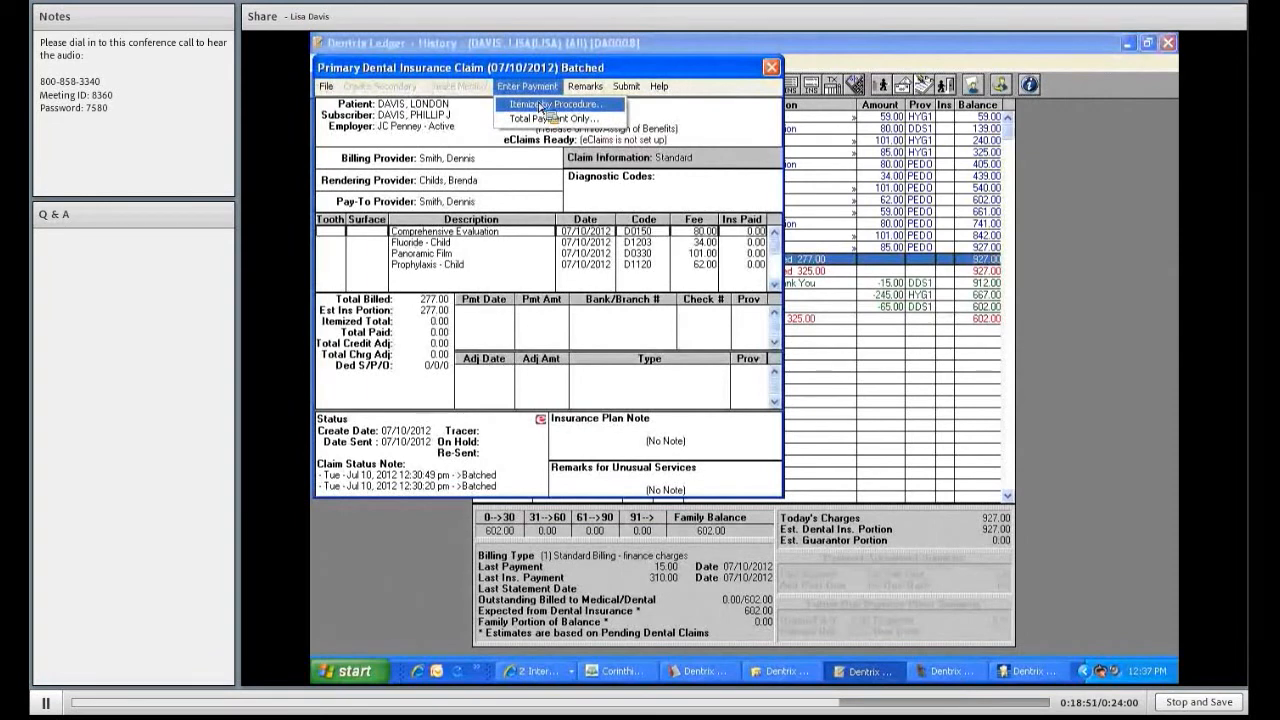
key("Return")
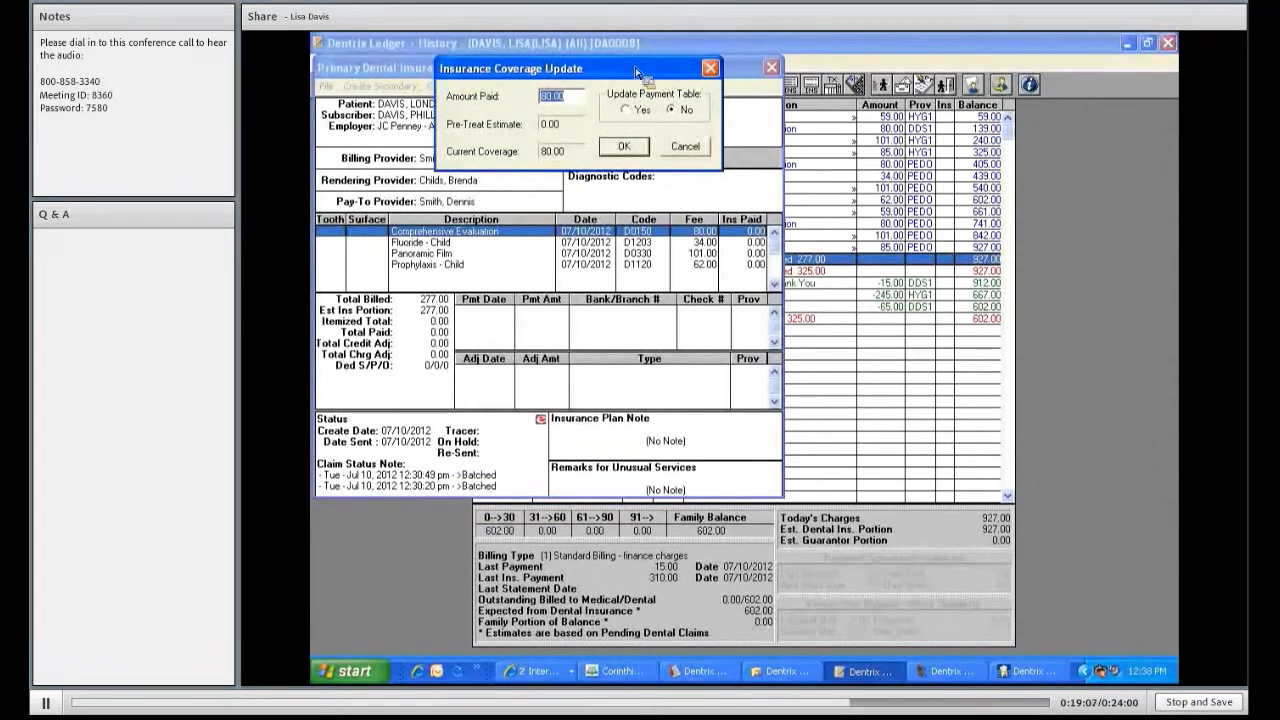
type("50.00")
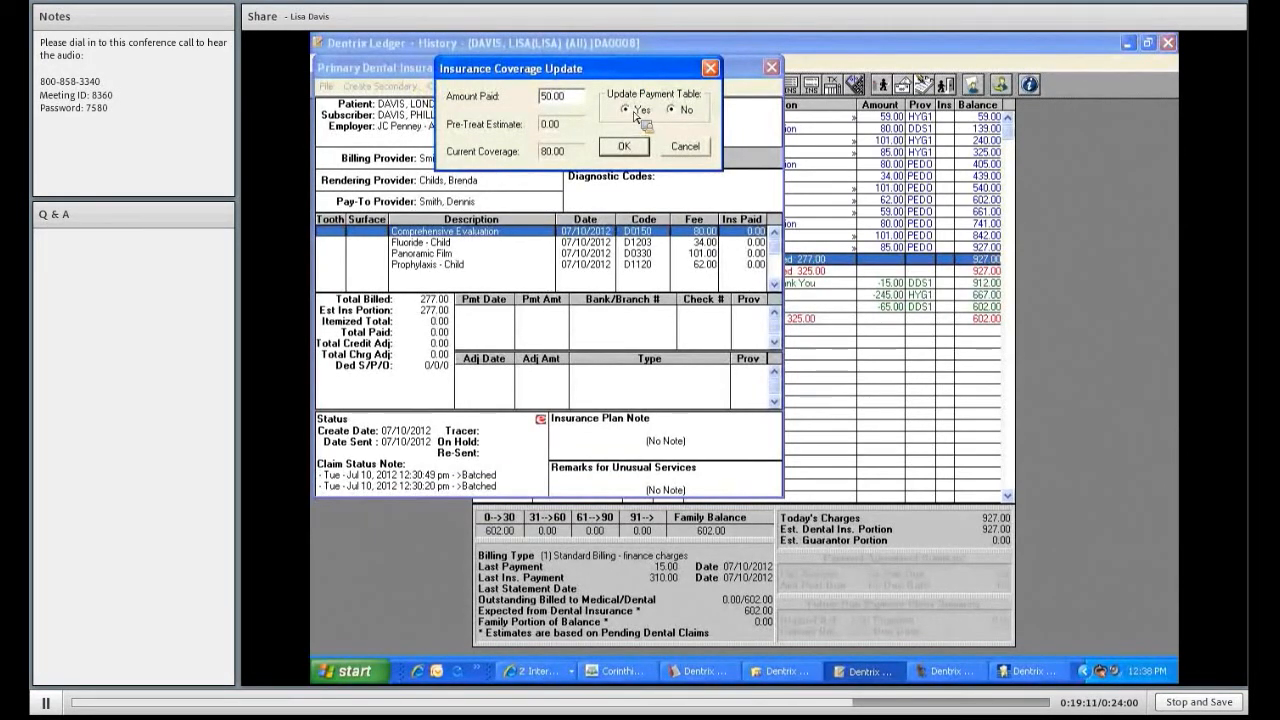
left_click(630, 110)
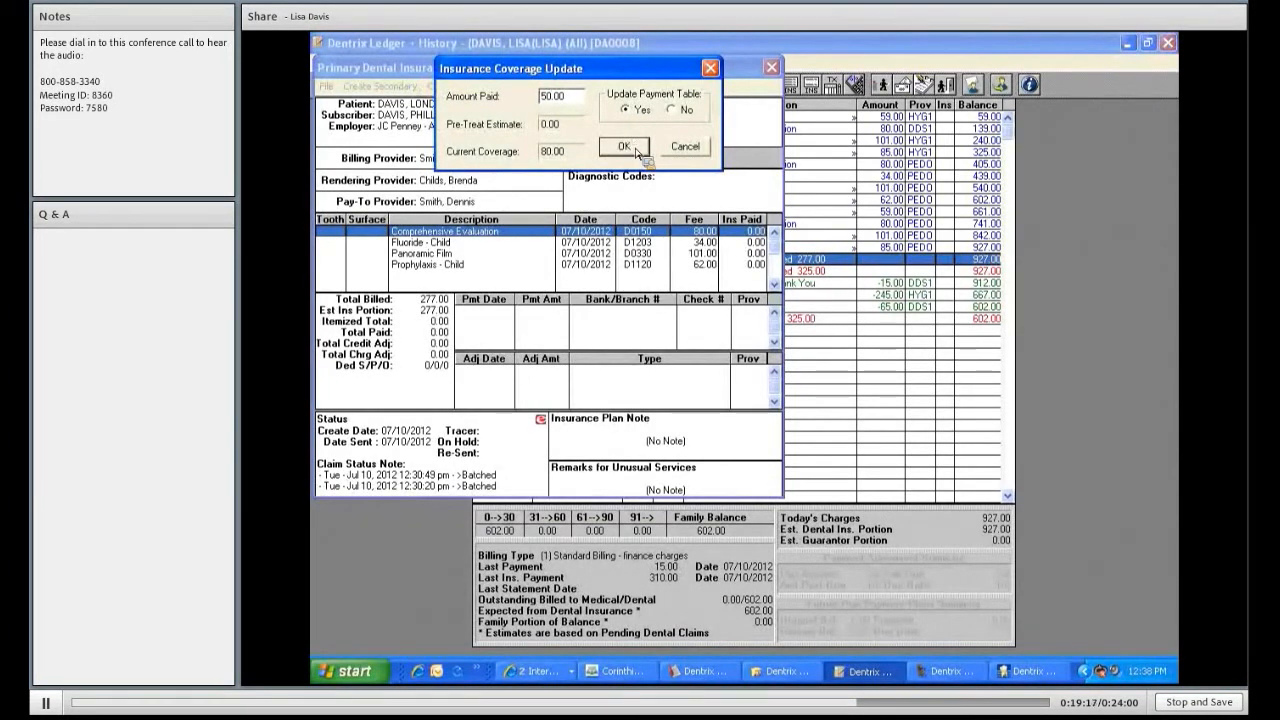
left_click(636, 150)
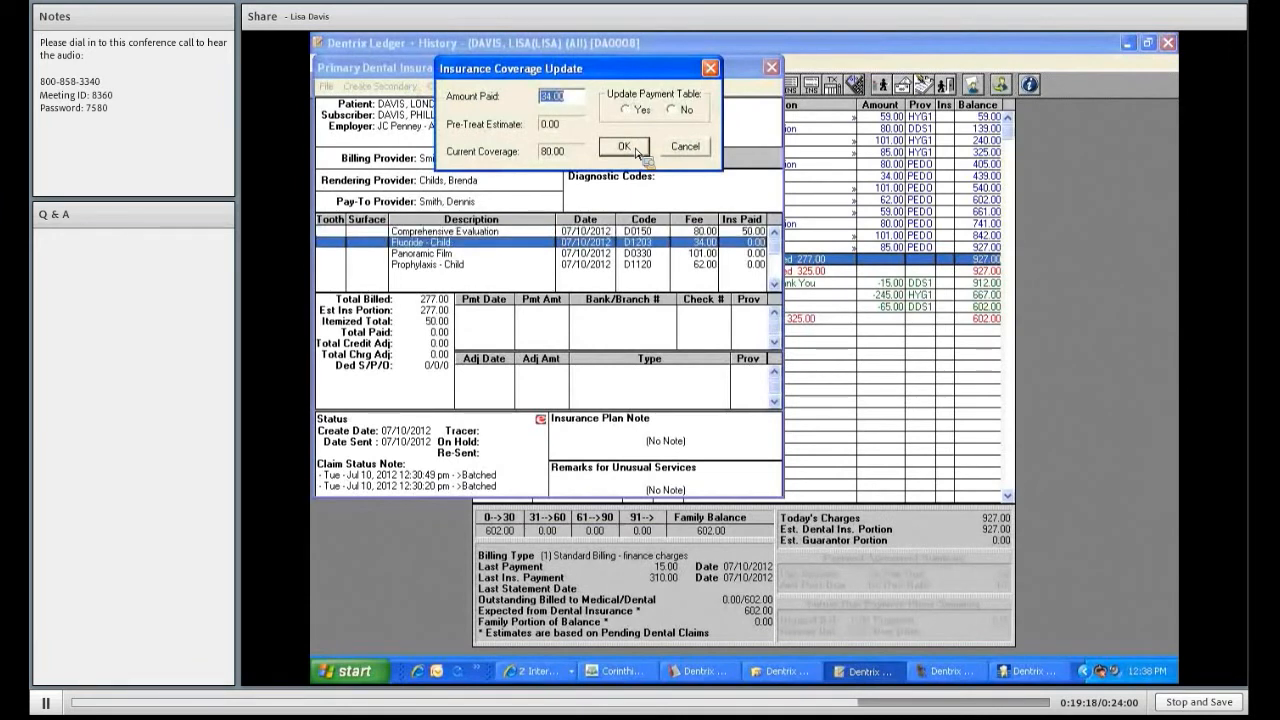
Set the insurance amounts paid to 12.00 for Fluoride - Child and 85.00 for Panoramic Film, updating the payment table for both
type("12")
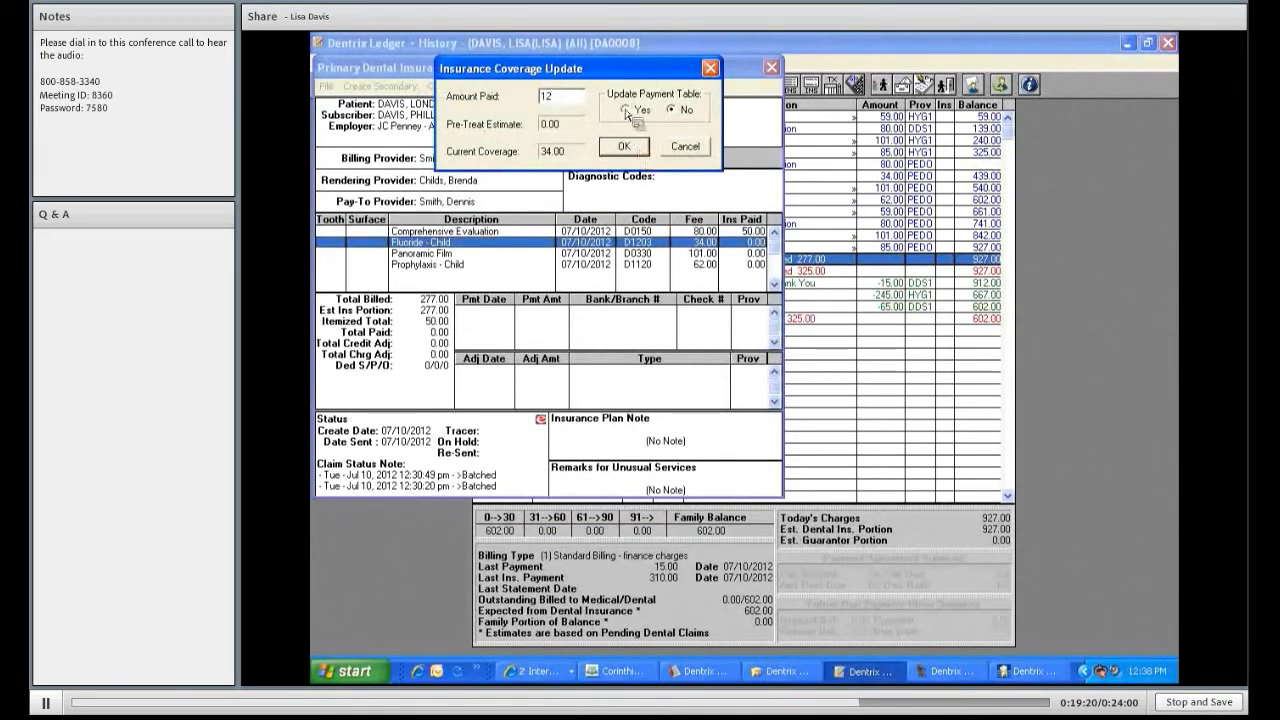
left_click(627, 111)
left_click(624, 147)
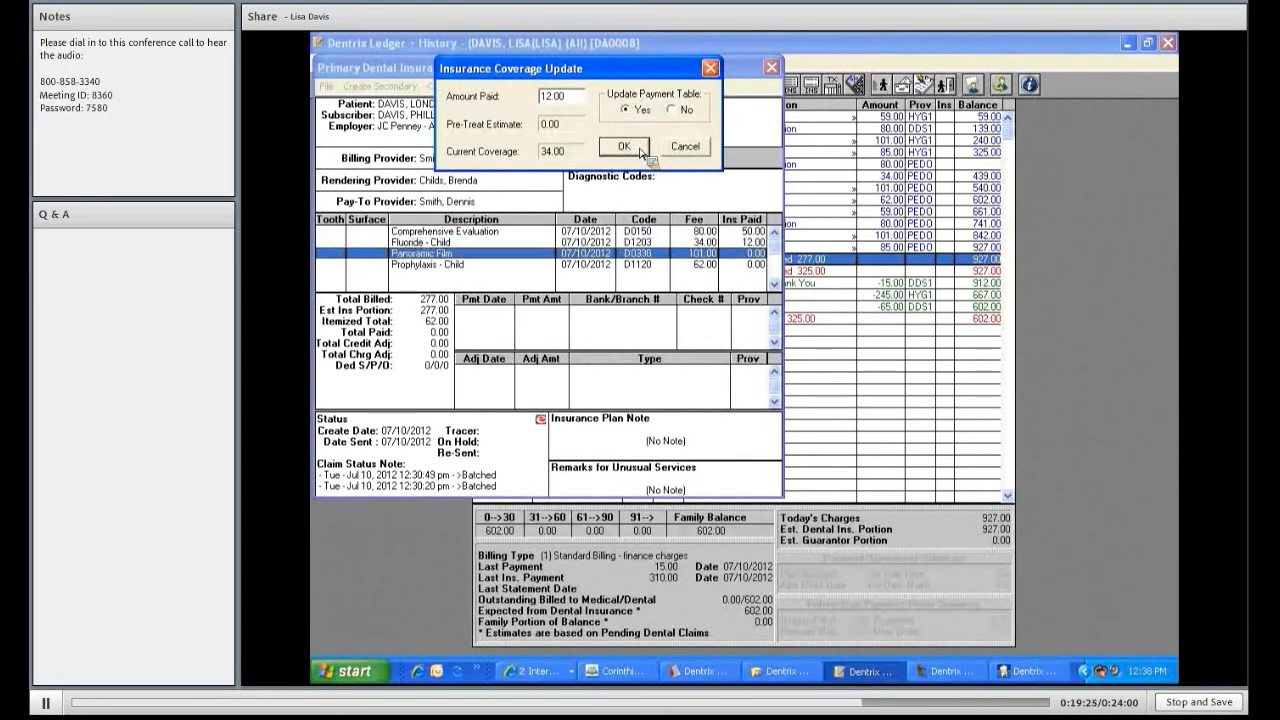
type("85")
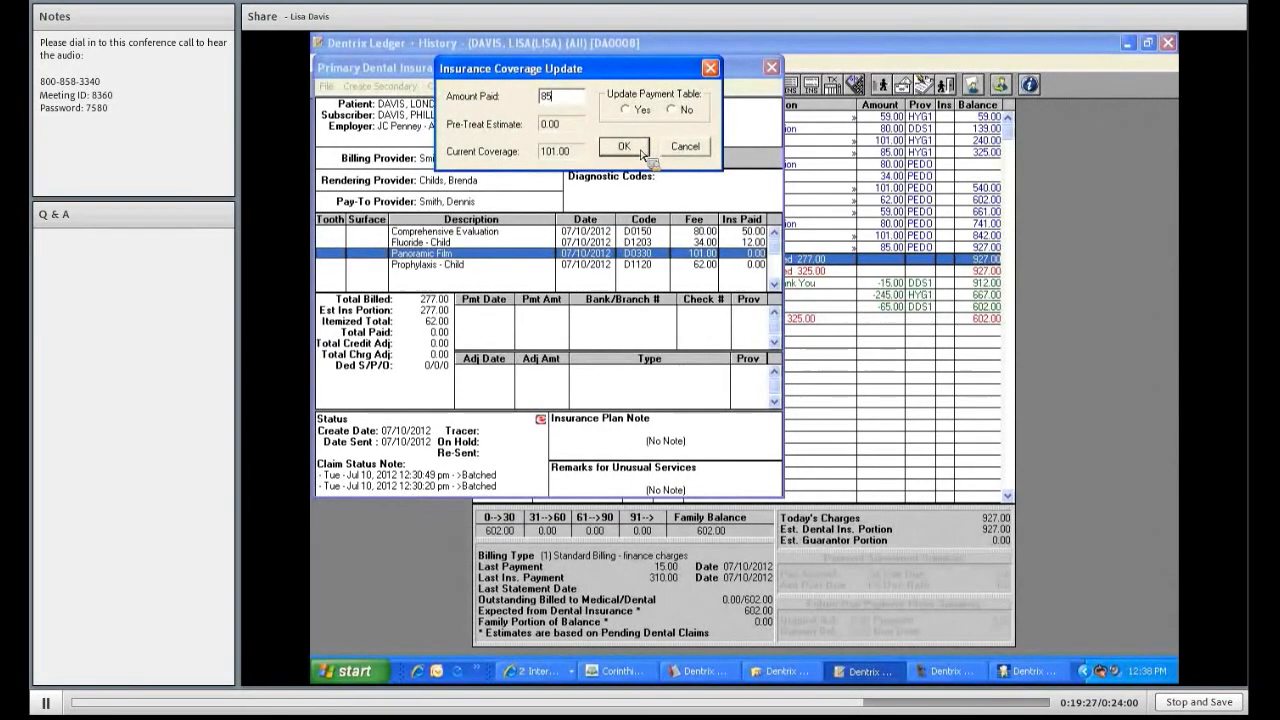
key("Tab")
left_click(624, 147)
Set the amount paid for Prophylaxis - Child to 50.00 and post the insurance payment with check number 987487645
type("5")
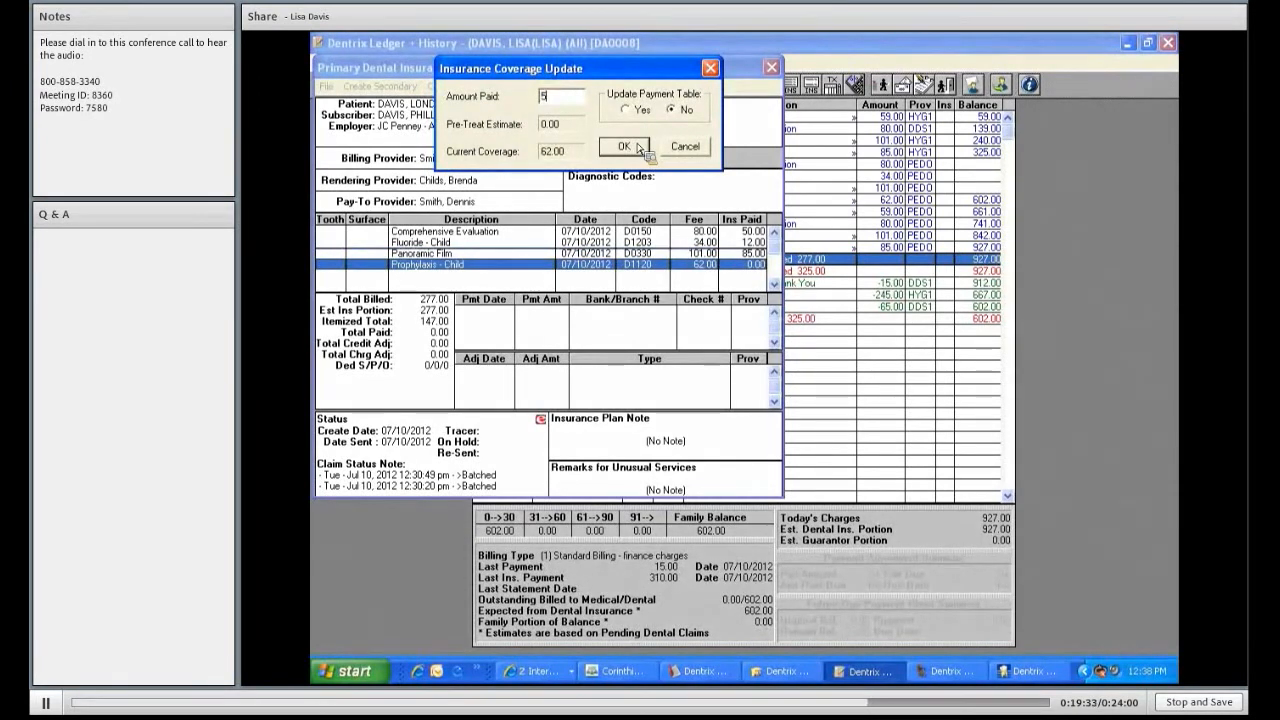
type("0")
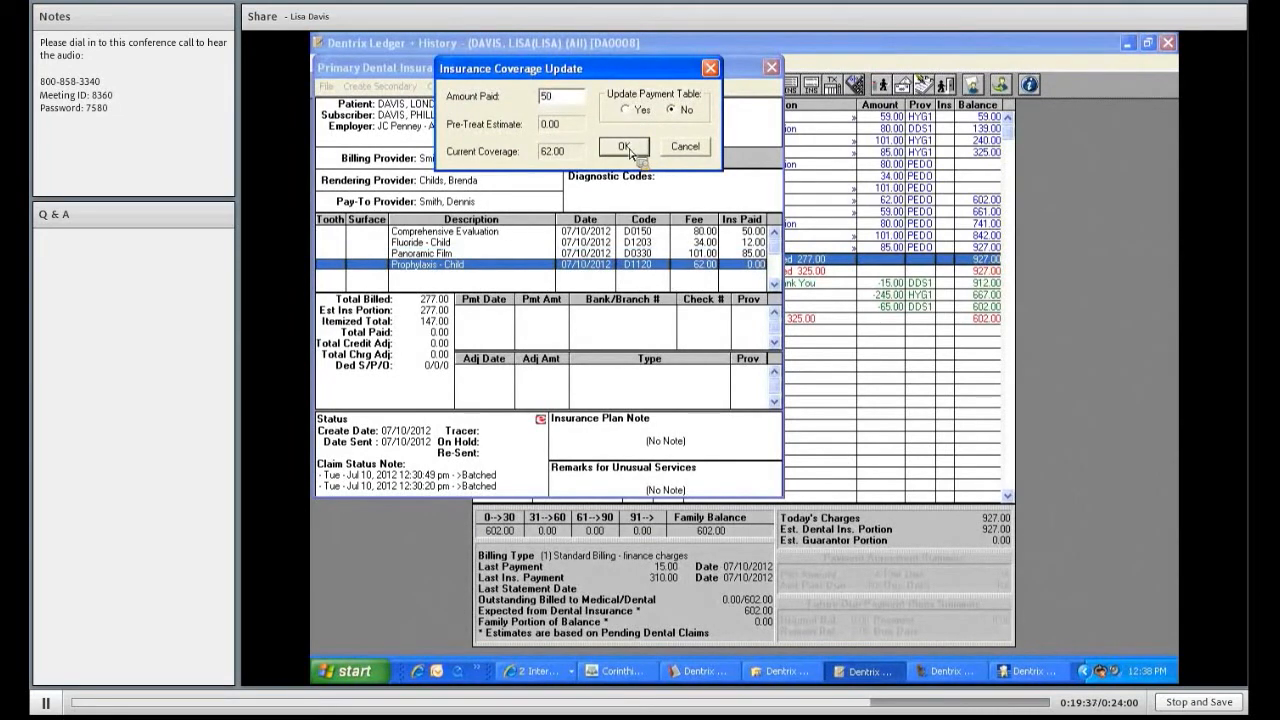
left_click(626, 148)
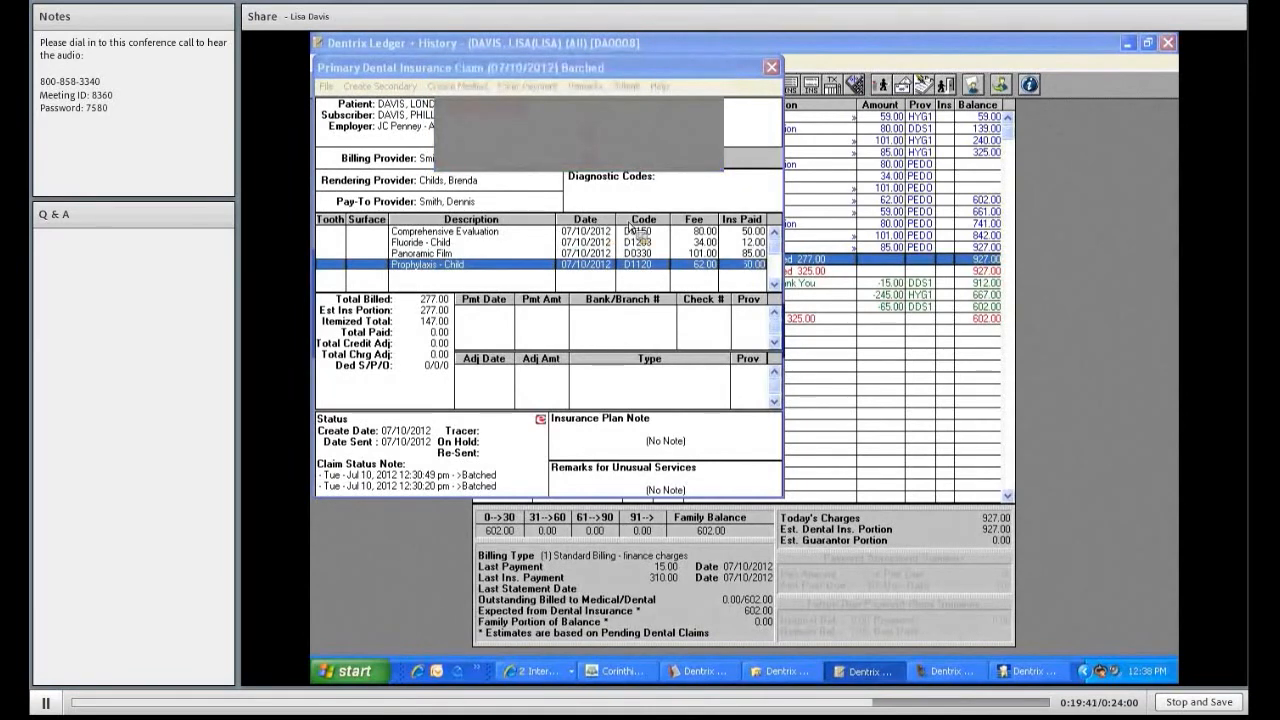
type("987487645")
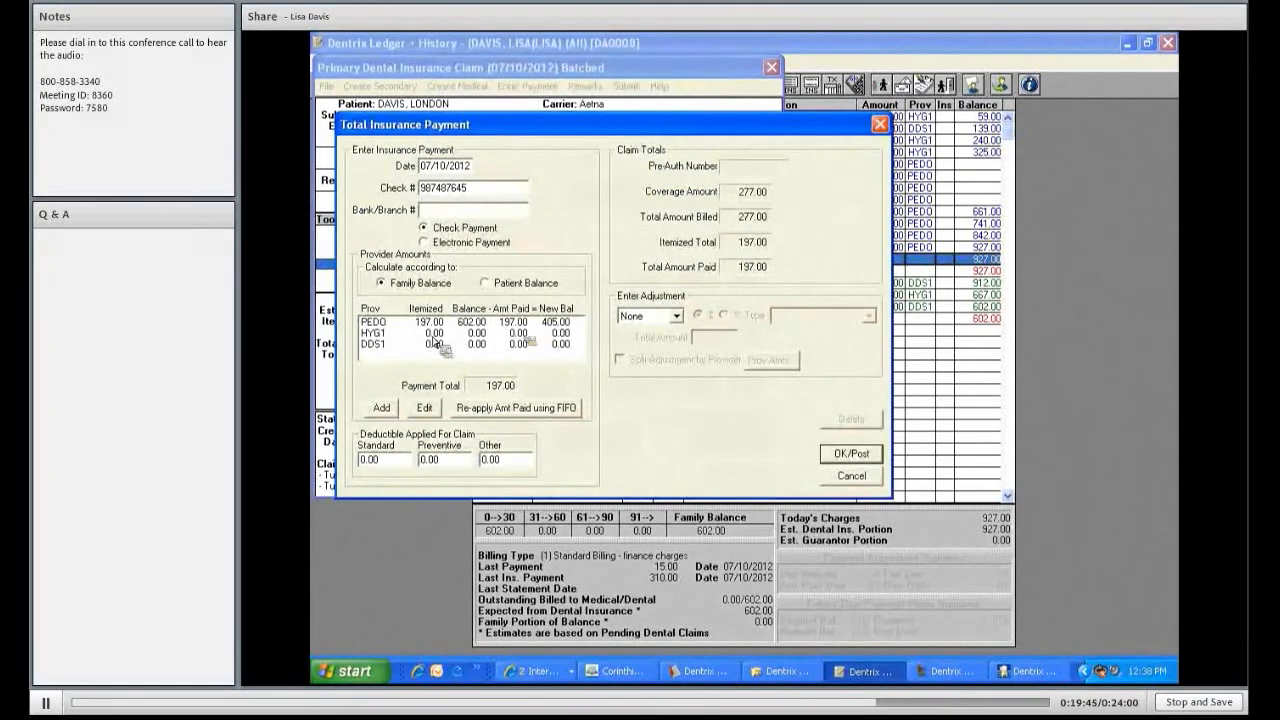
left_click(399, 326)
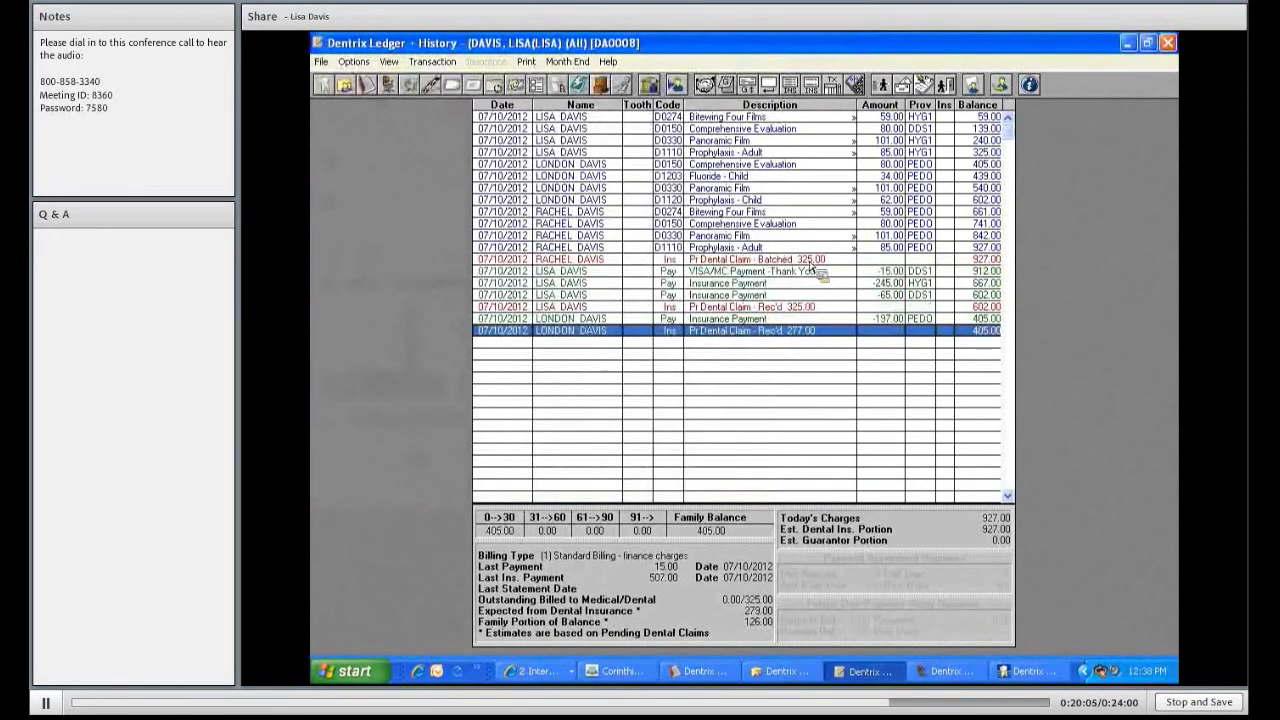
Open the remaining batched 325.00 claim and itemize its payment by procedure, setting Bitewing Four Films to 25.00
double_click(812, 261)
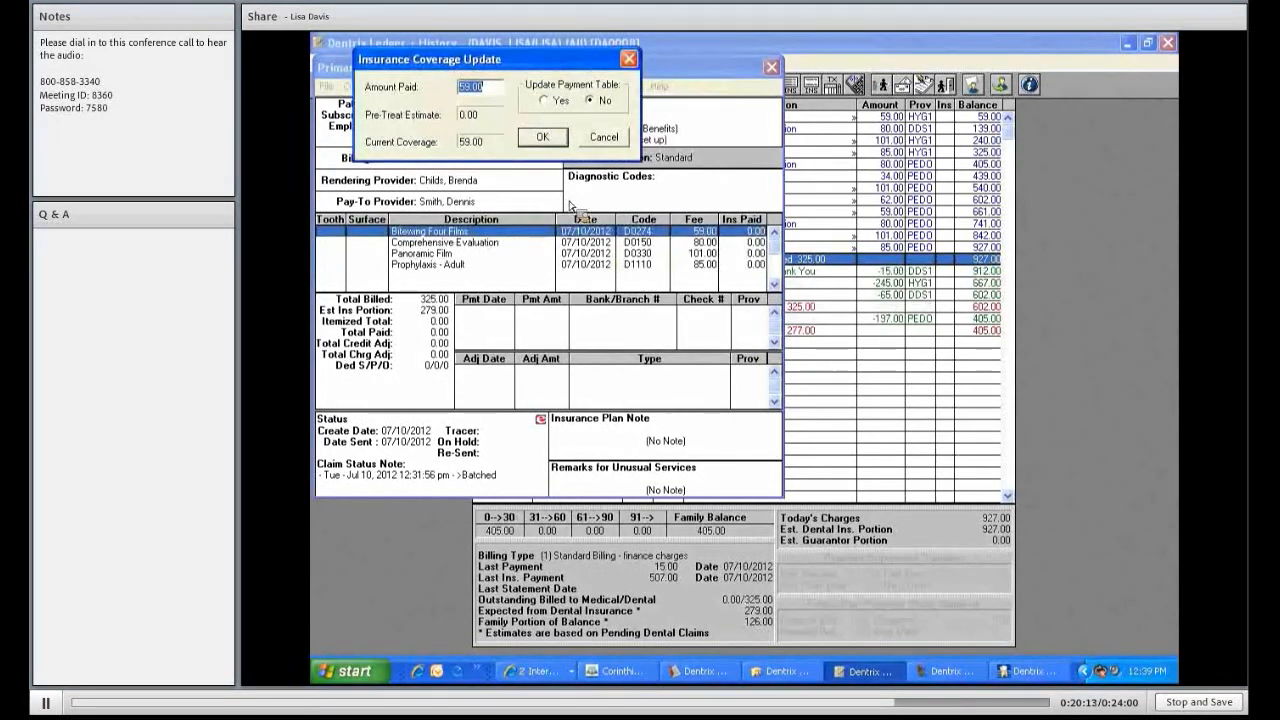
type("25")
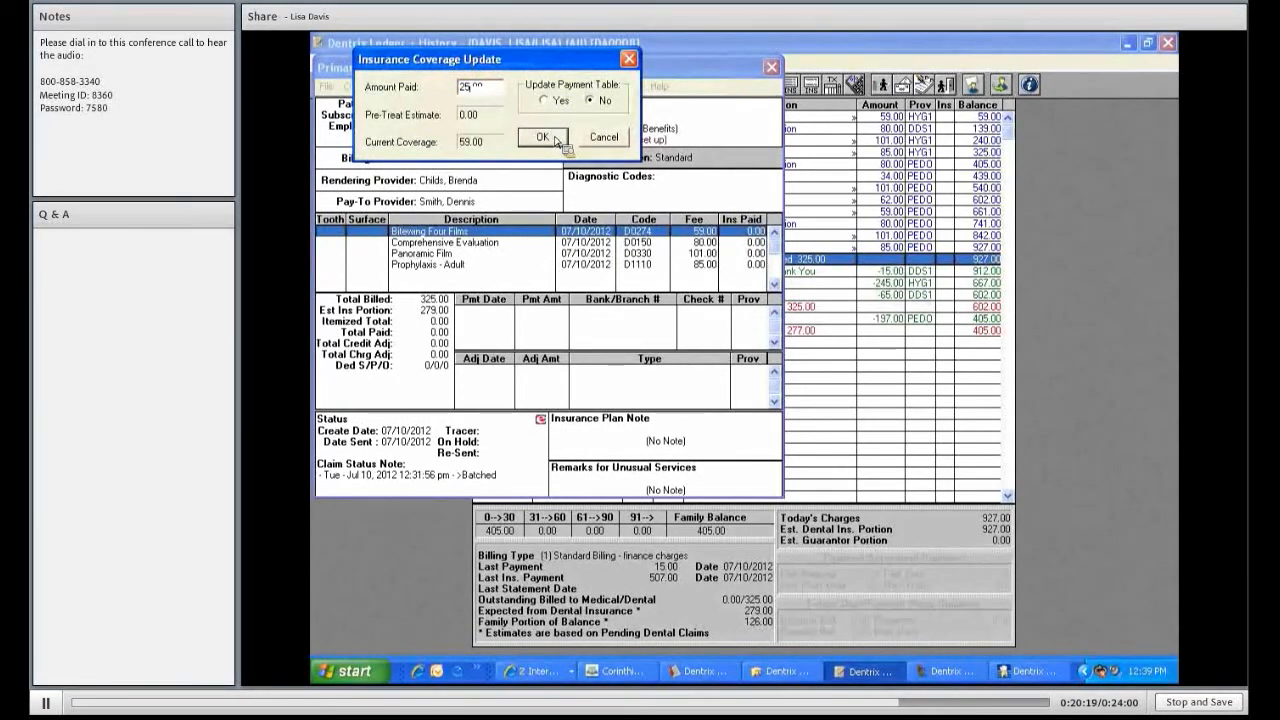
left_click(541, 137)
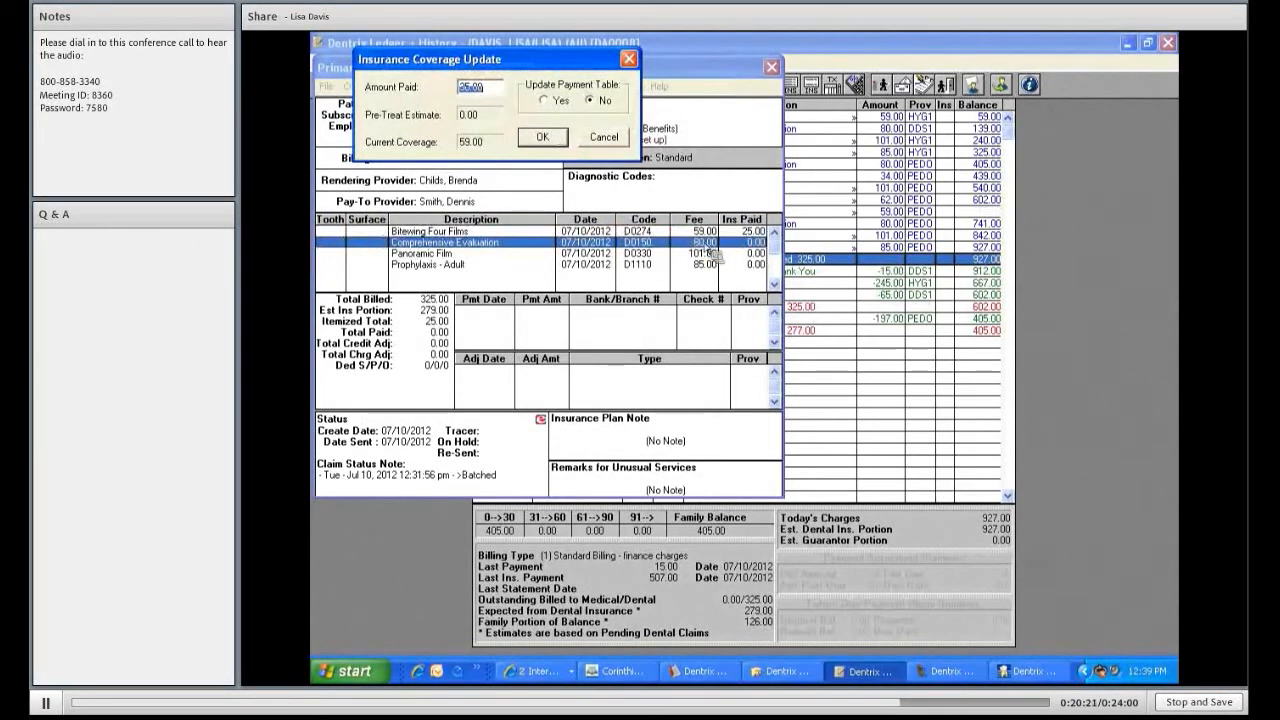
Accept insurance payments of 50.00 for Comprehensive Evaluation and 85.00 for Panoramic Film
left_click(541, 137)
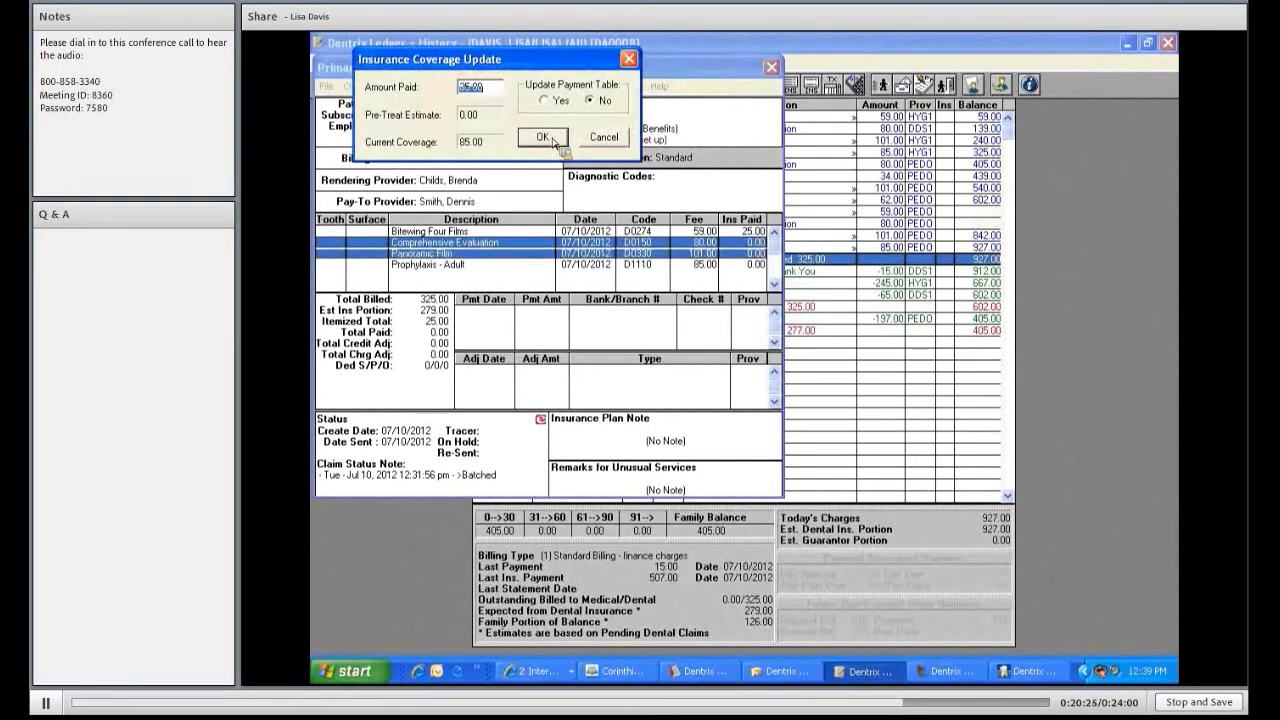
left_click(541, 137)
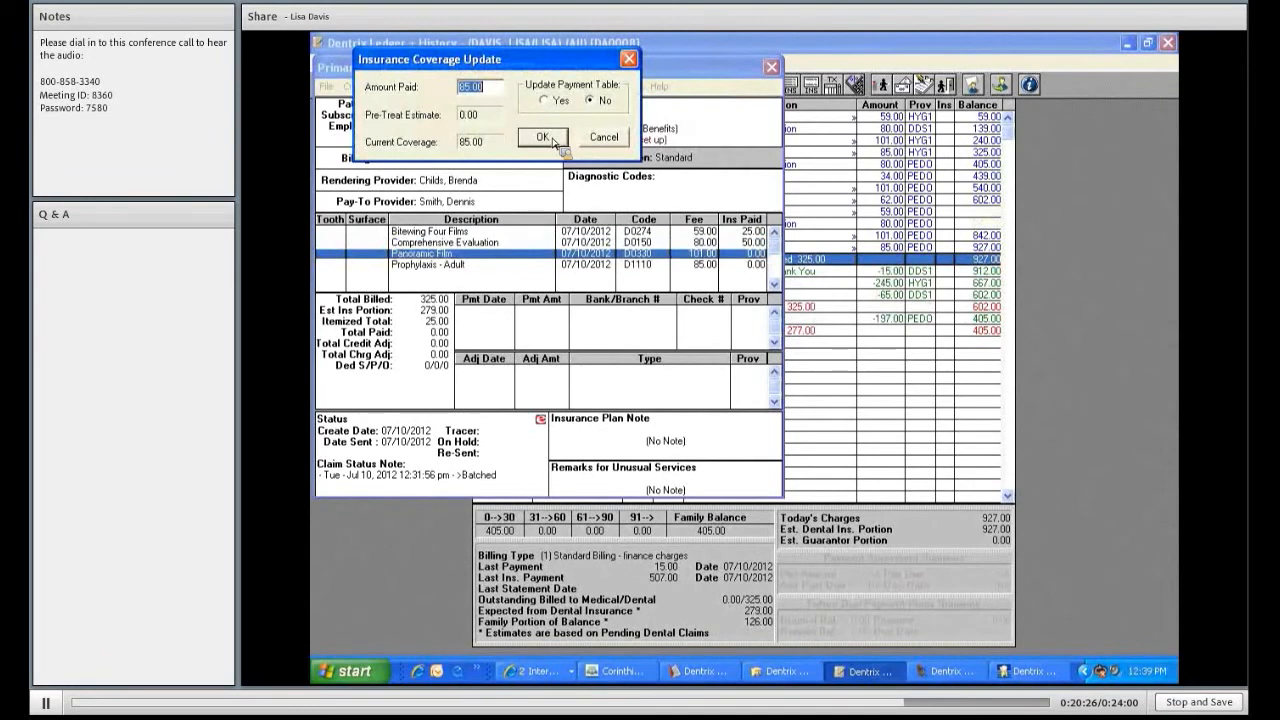
left_click(553, 141)
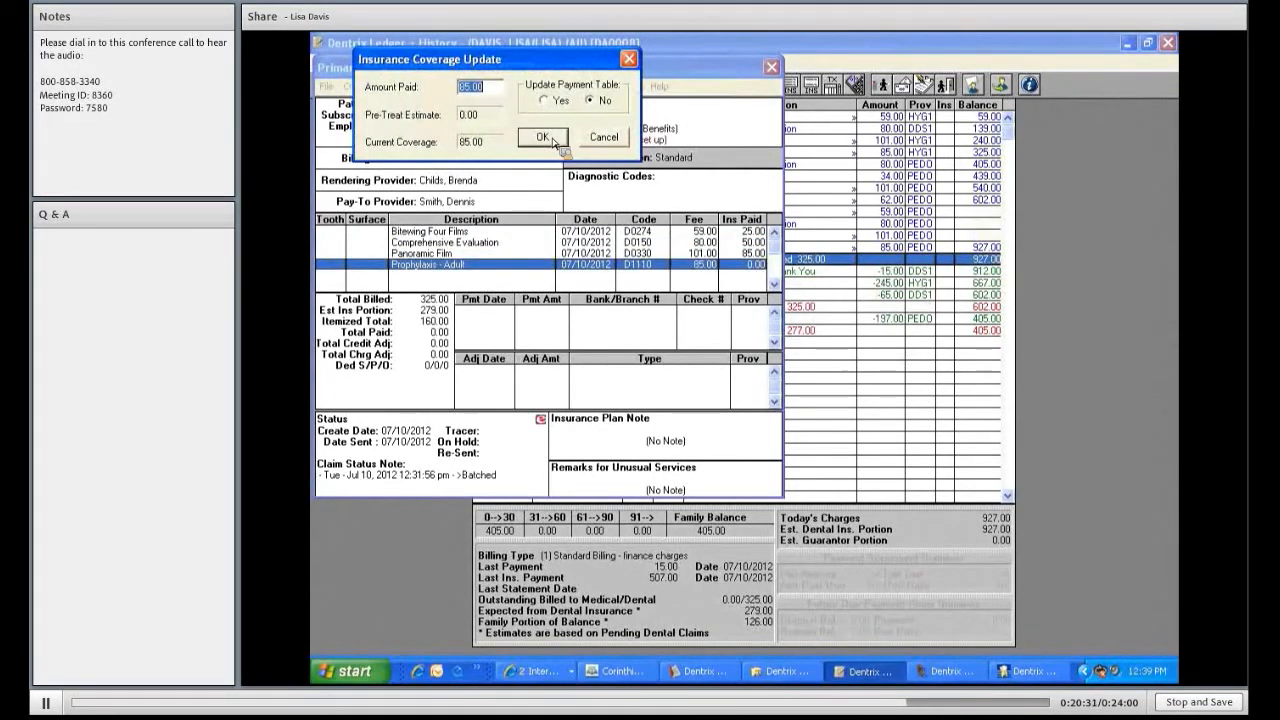
Set the amount paid for Prophylaxis - Adult to 72.00 and post the insurance payment with check number 65458
type("7")
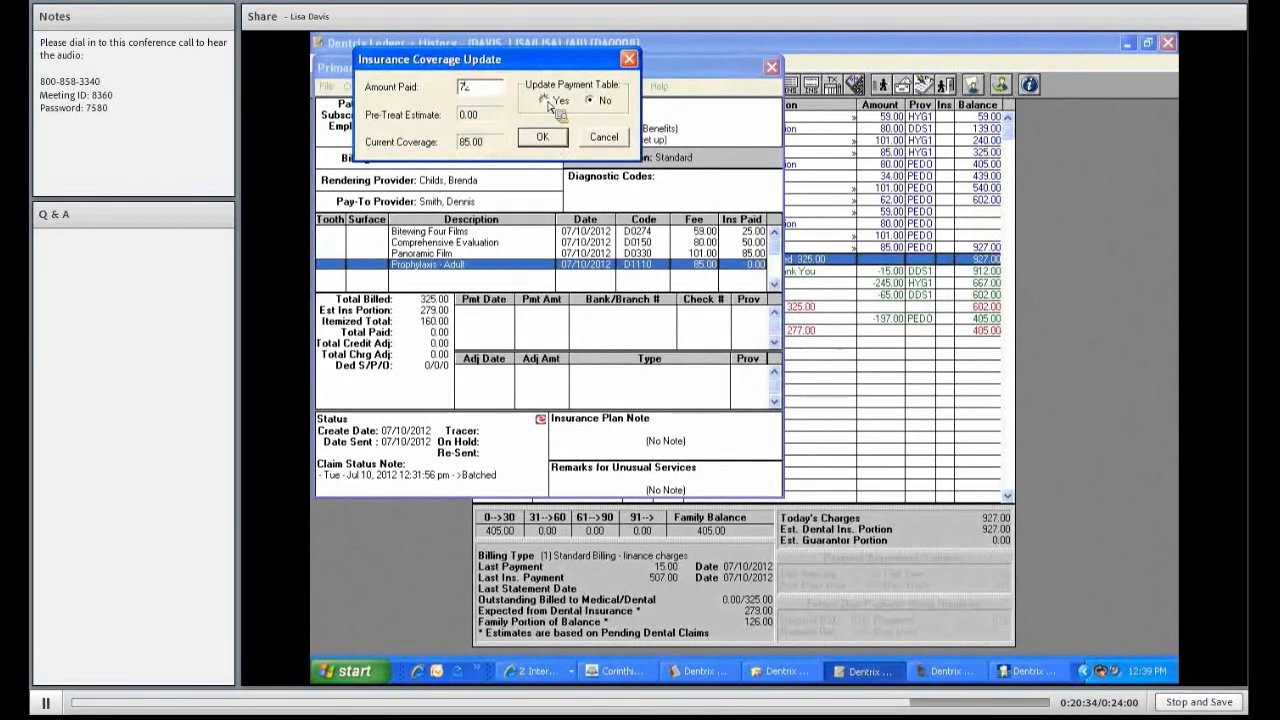
type("2.00")
left_click(542, 138)
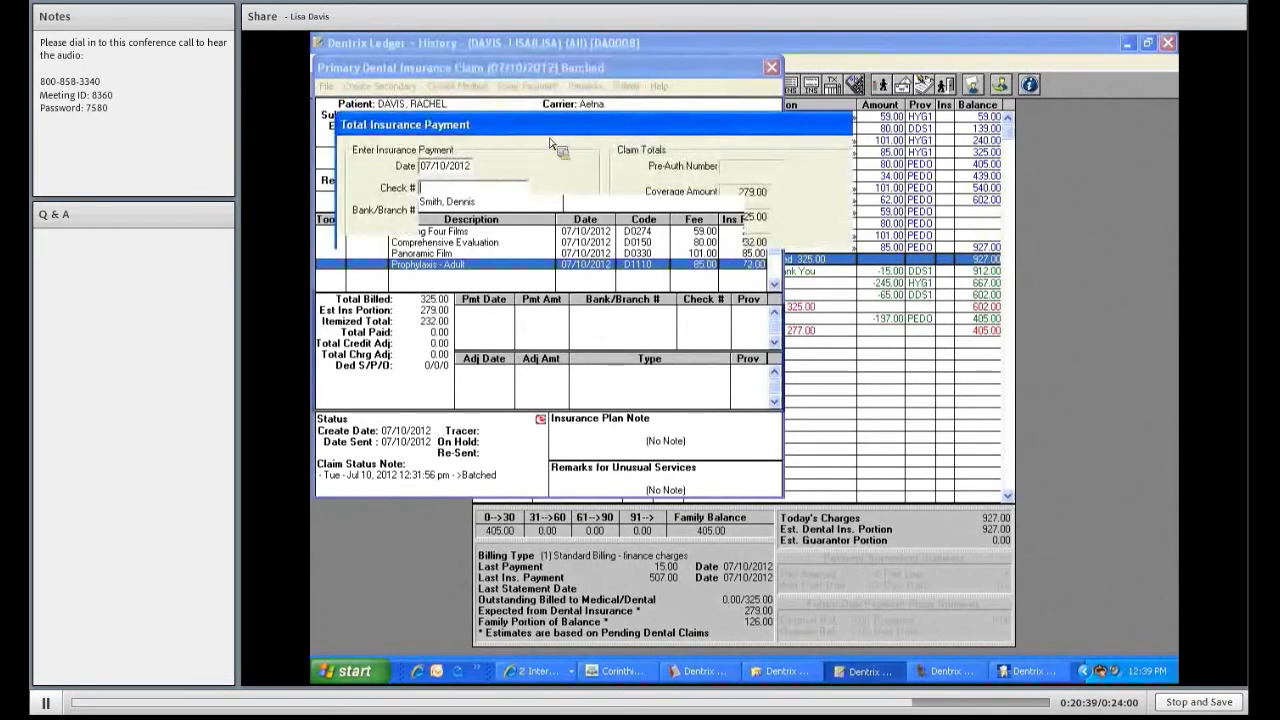
type("65458")
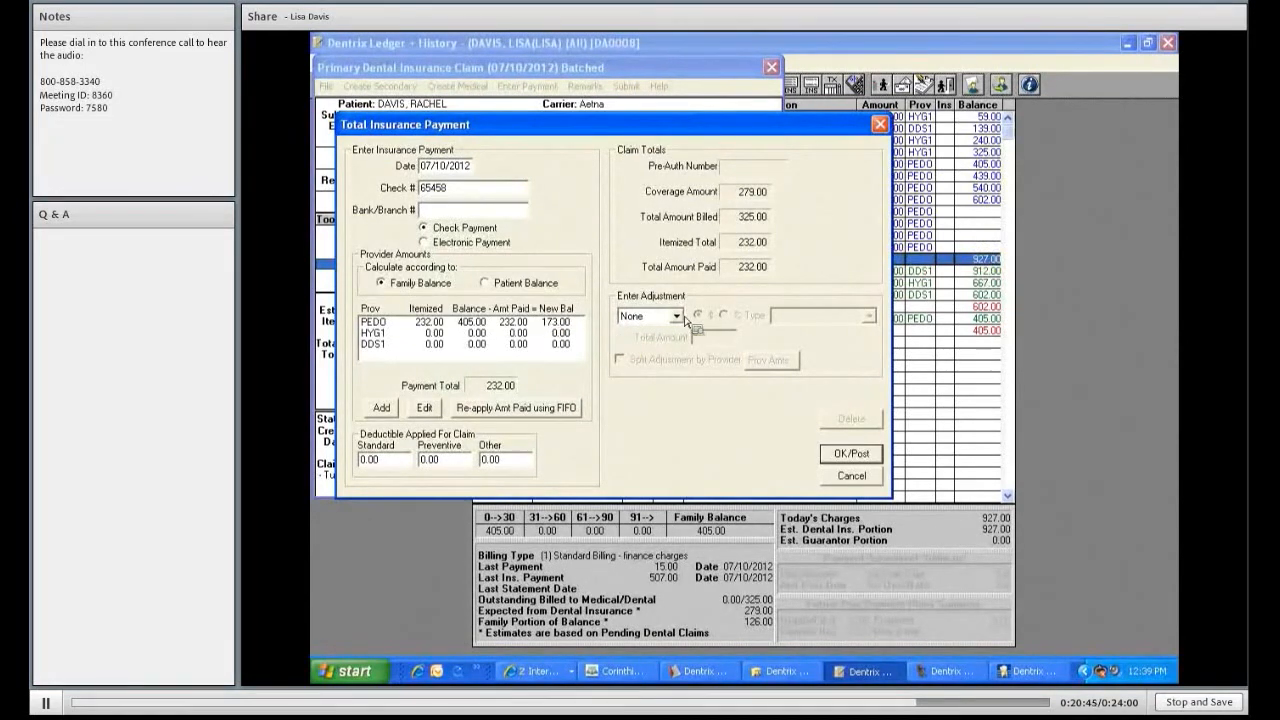
left_click(531, 323)
left_click(846, 452)
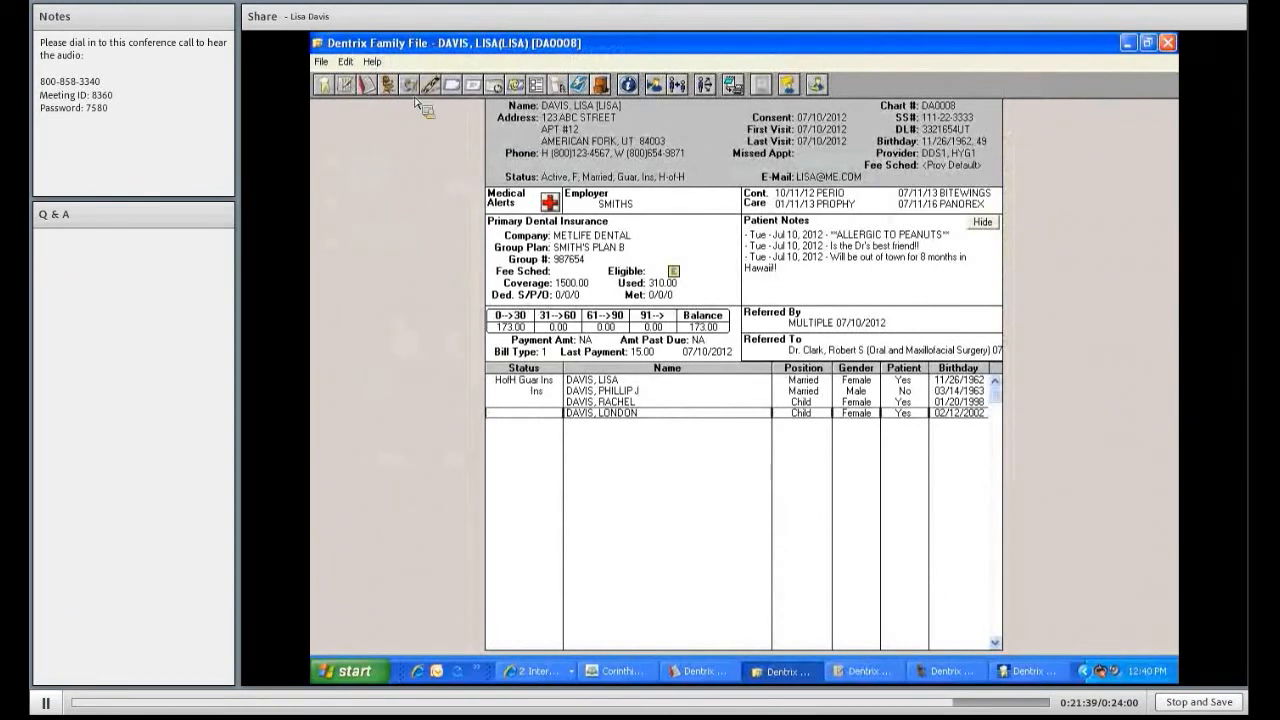
Add a datelined account note reading "WILL SEND $100 ON JULY 30, 2012. LD" to the guarantor notes in the ledger
left_click(733, 86)
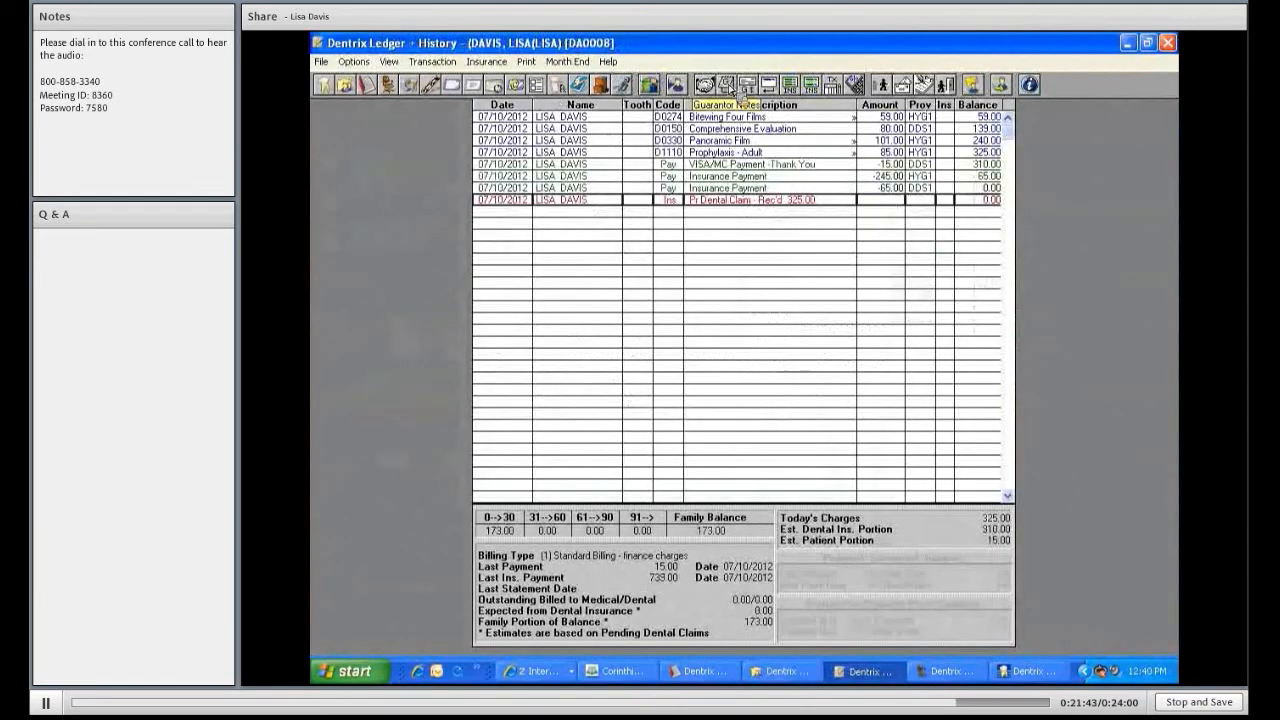
left_click(729, 87)
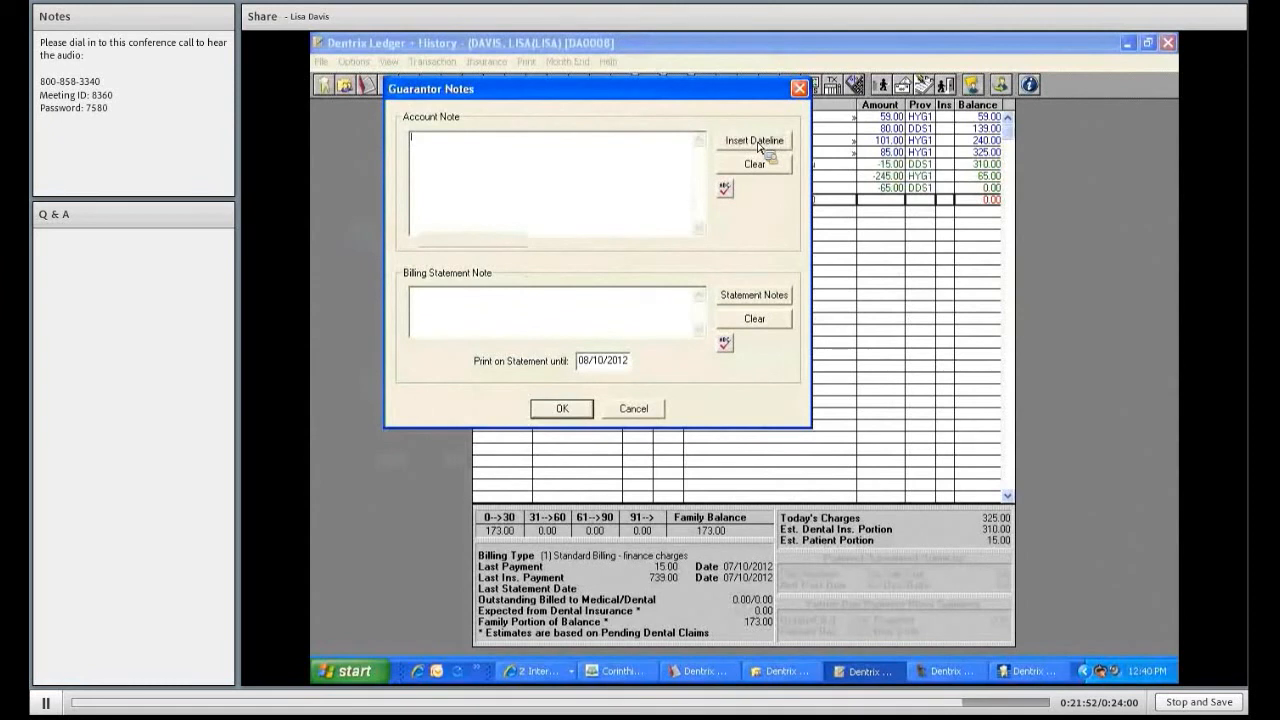
left_click(758, 147)
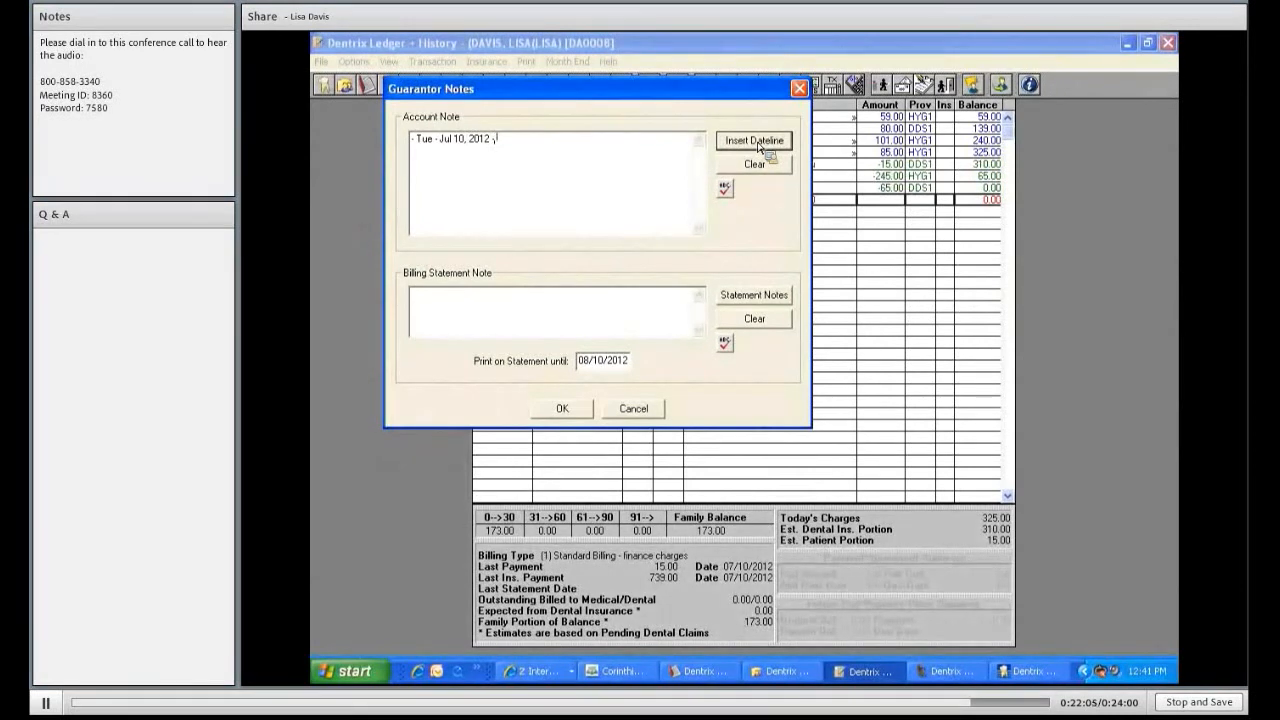
type("WILL")
type(" SEND $100")
type(" ON 7")
type("JULY 30,")
type(" 2")
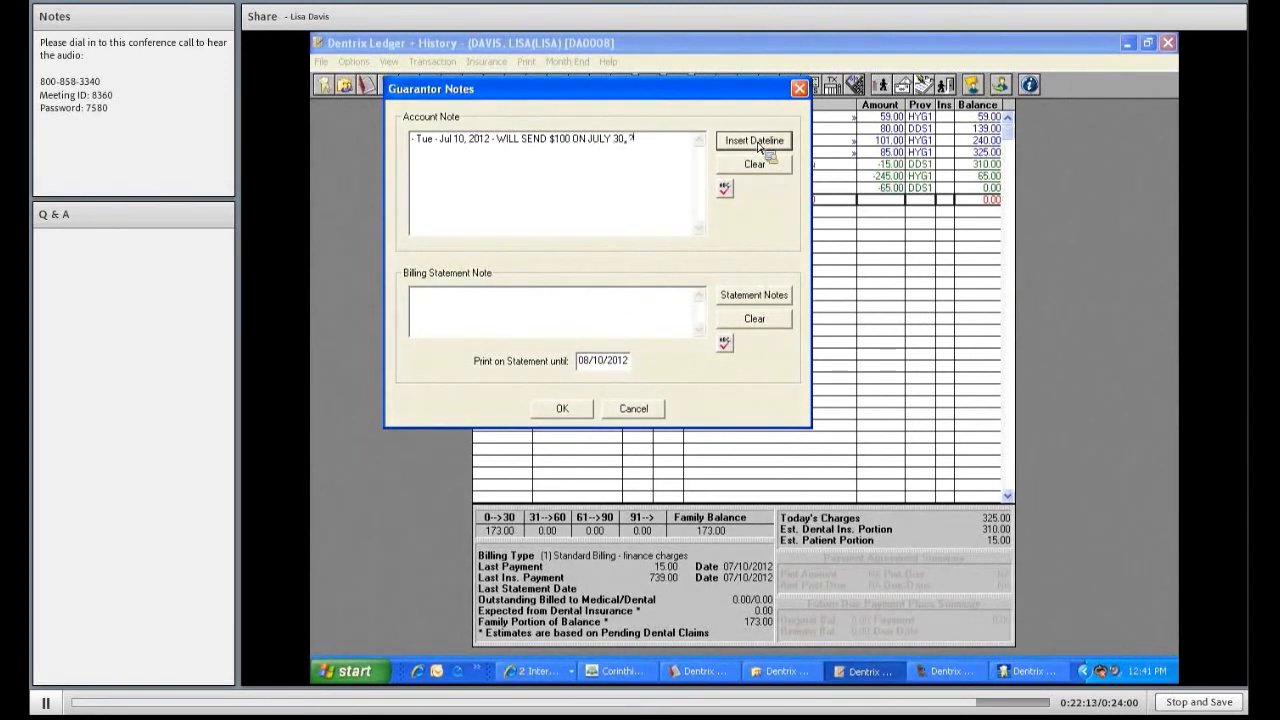
type("012, IN")
type(",")
key("BackSpace")
key("BackSpace")
key("BackSpace")
left_click(562, 408)
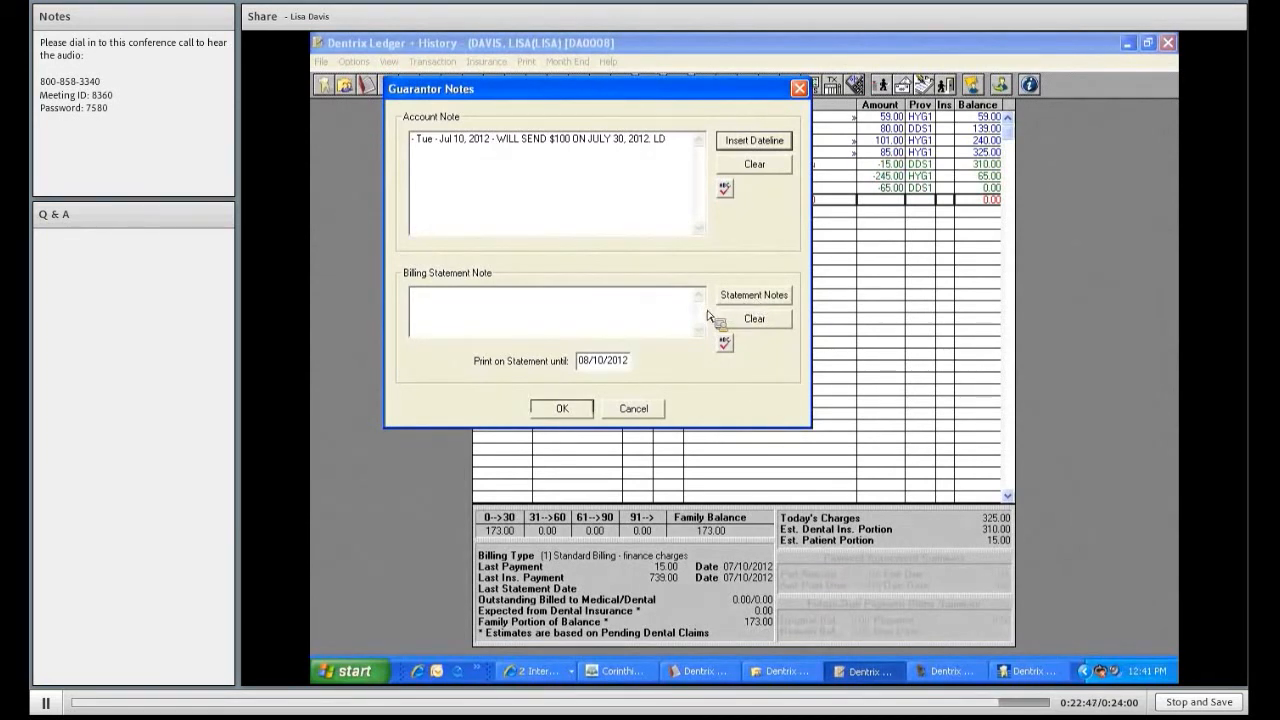
Enter the billing statement note "PLEASE SEND YOUR PROMISED PAYMENT BY JULY 30. THANK YOU." and save the guarantor notes
type("PLEASE SEND YOUR PROMISED ")
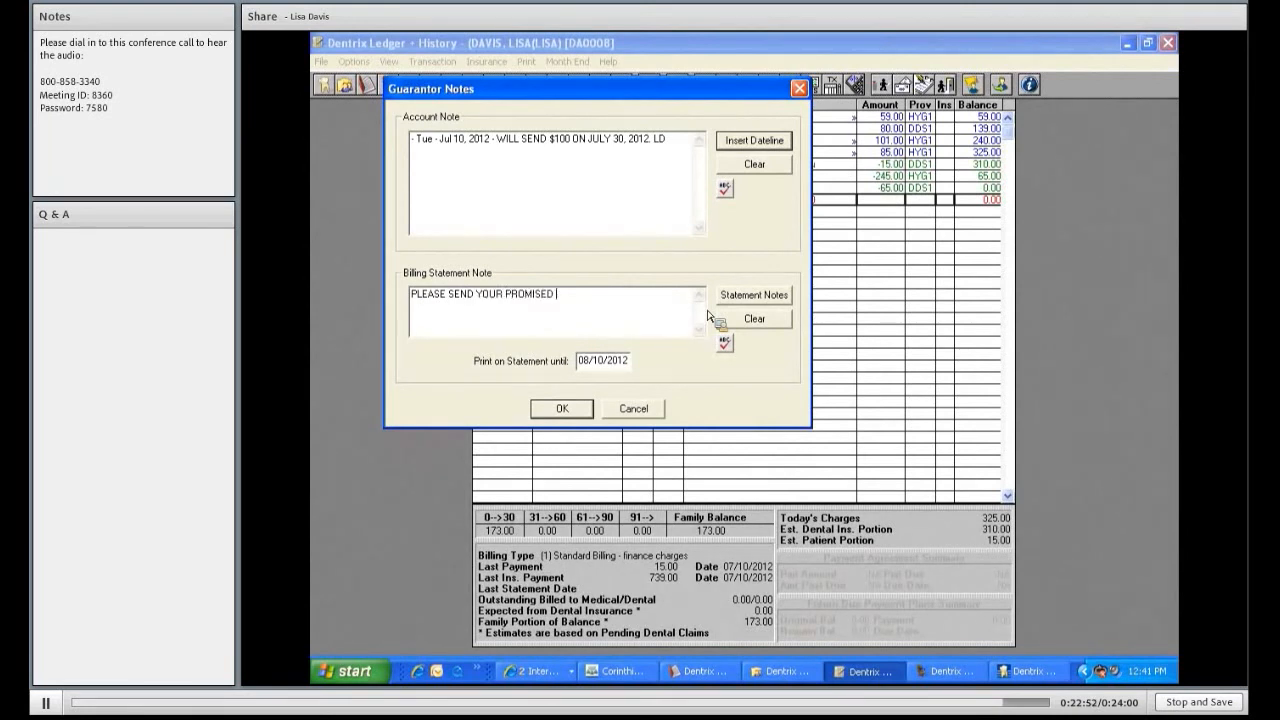
type("PAYMENT BY JULY 30. THANK YOU")
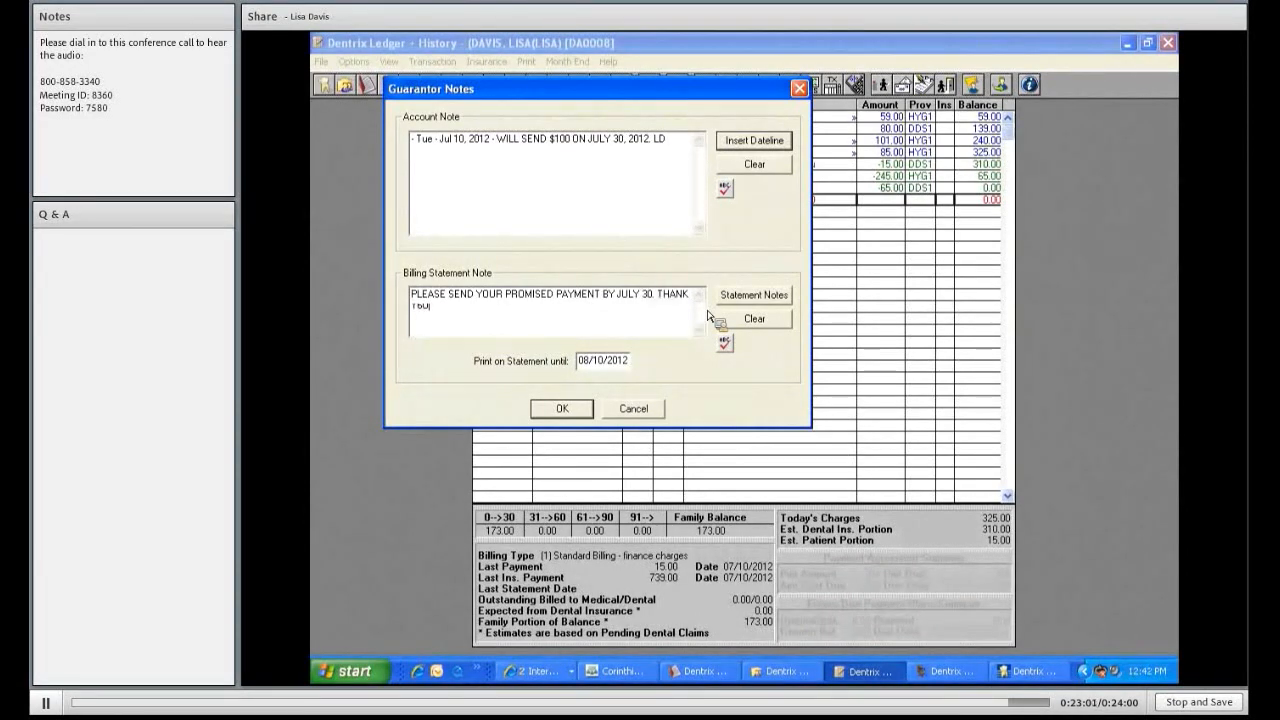
type(".")
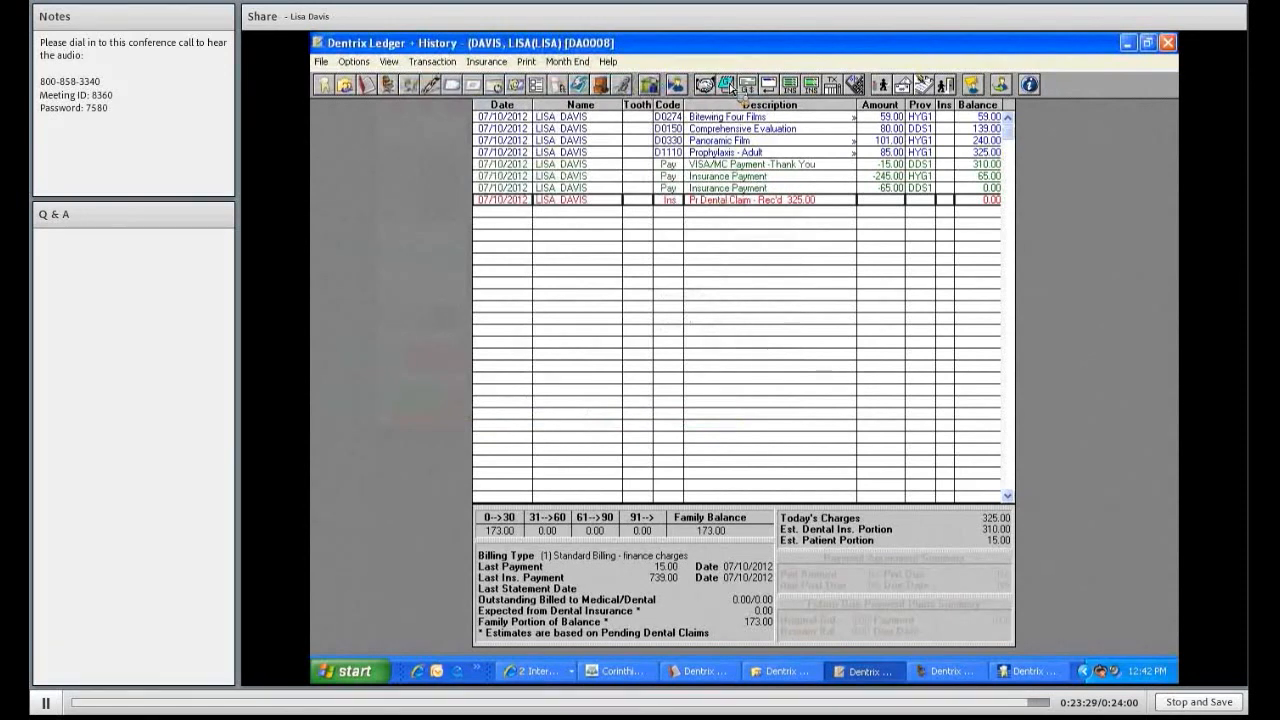
Reopen the guarantor notes to review the account and billing statement notes, close them and switch to another Dentrix window
left_click(728, 86)
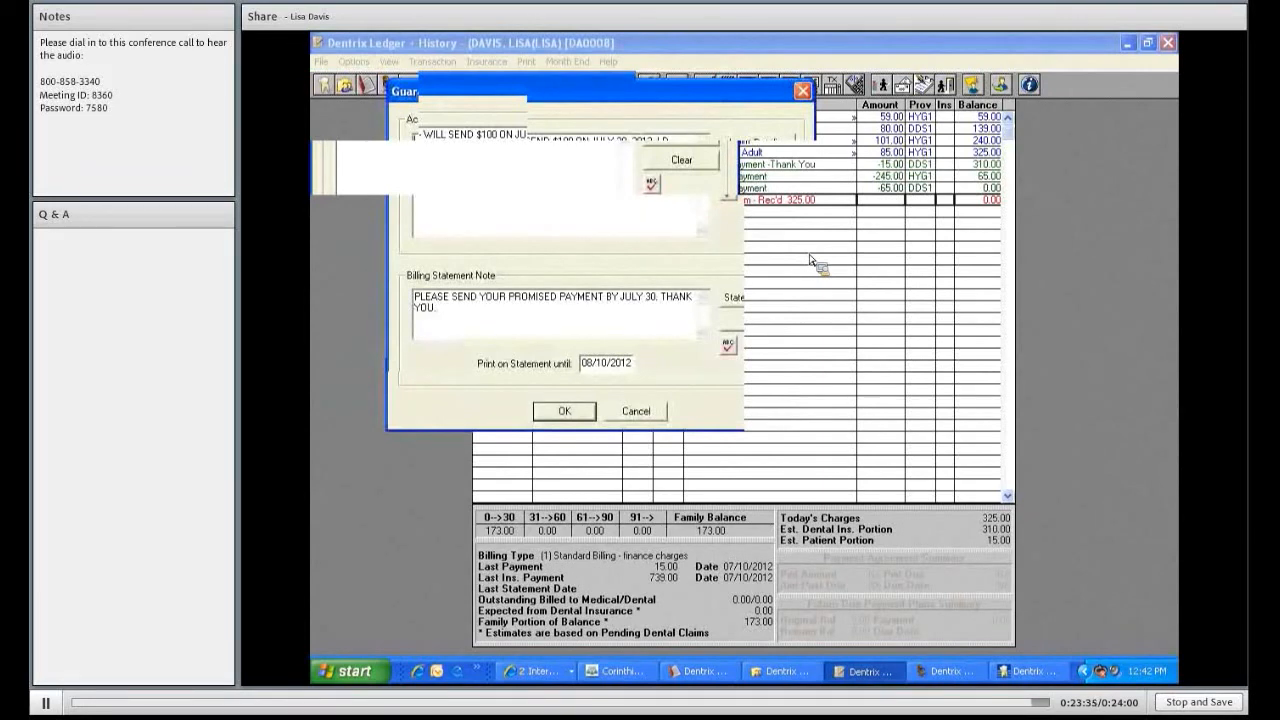
left_click(802, 96)
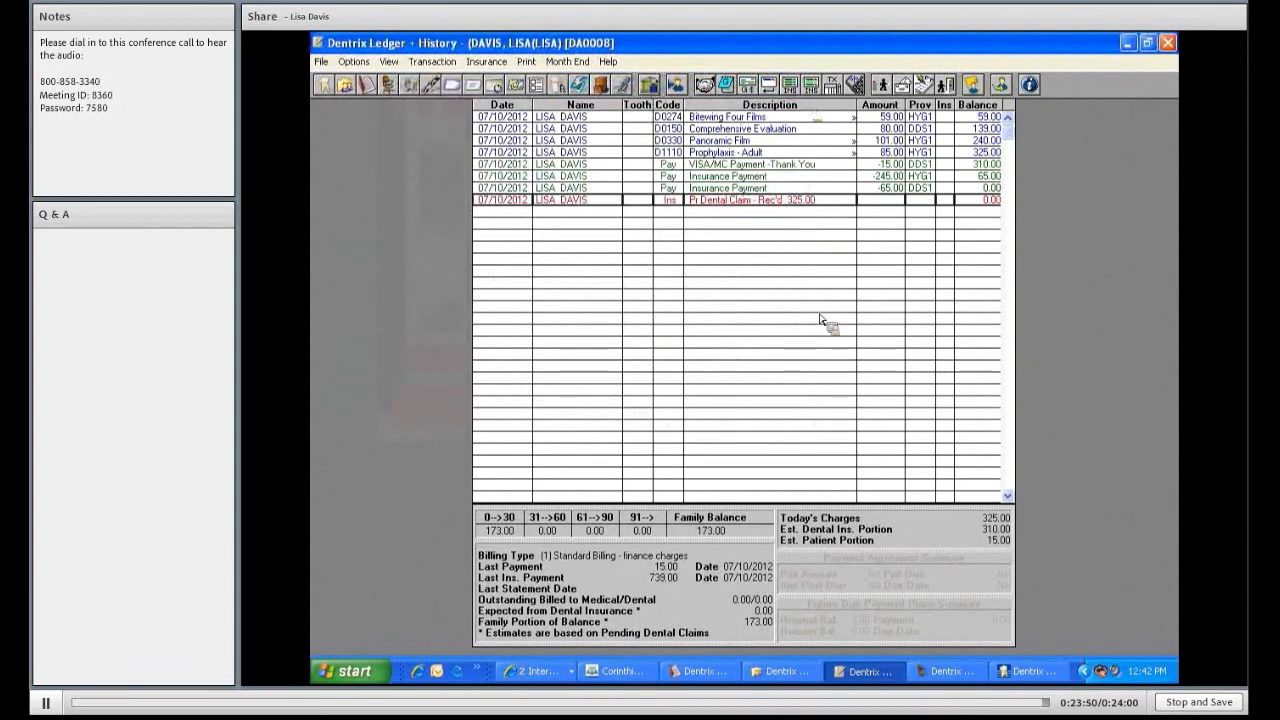
left_click(959, 679)
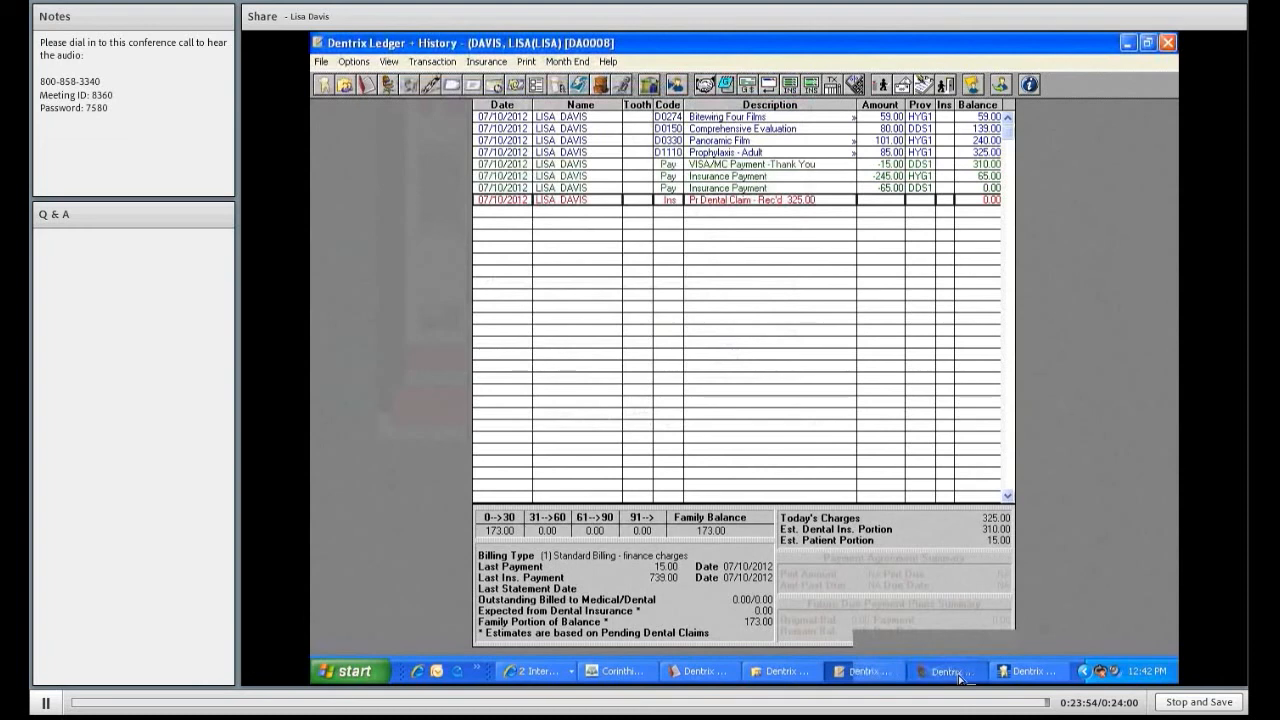